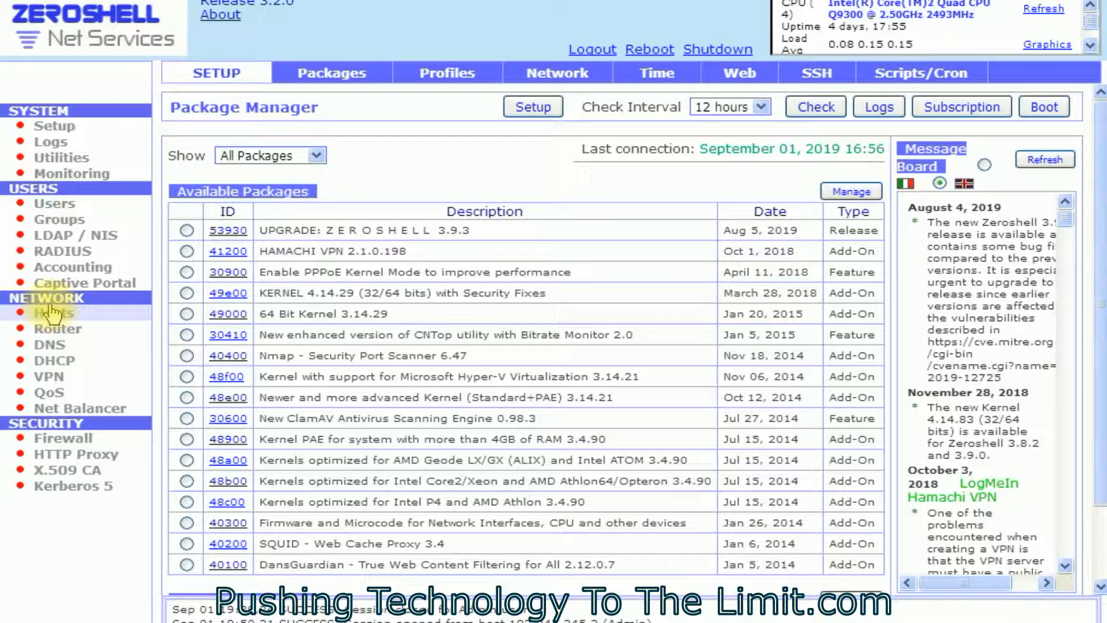
Step: Open the firewall's FORWARD rules and consult the AD-Related Ports document in WordPad for the Active Directory port list
{"action": "left_click", "coordinate": [52, 442]}
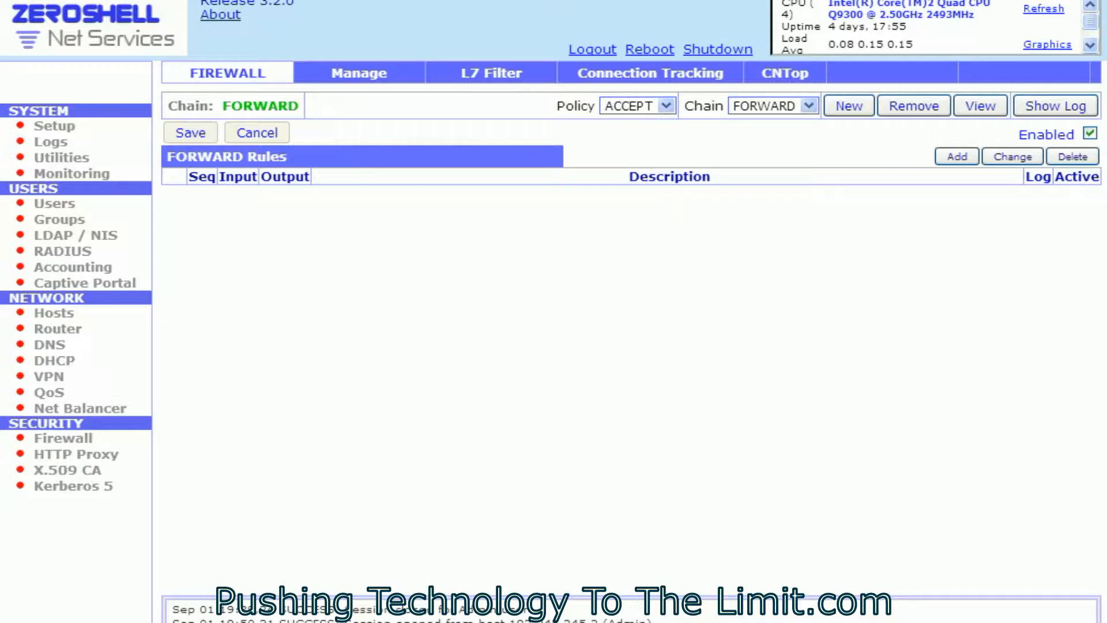
{"action": "key", "text": "alt+Tab"}
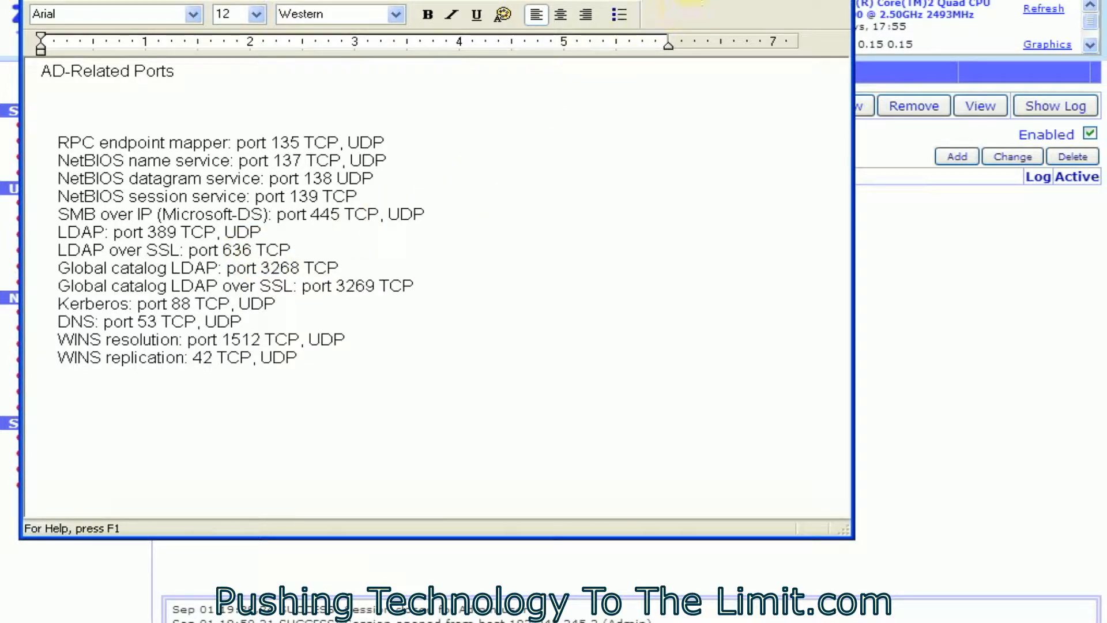
{"action": "key", "text": "alt+Tab"}
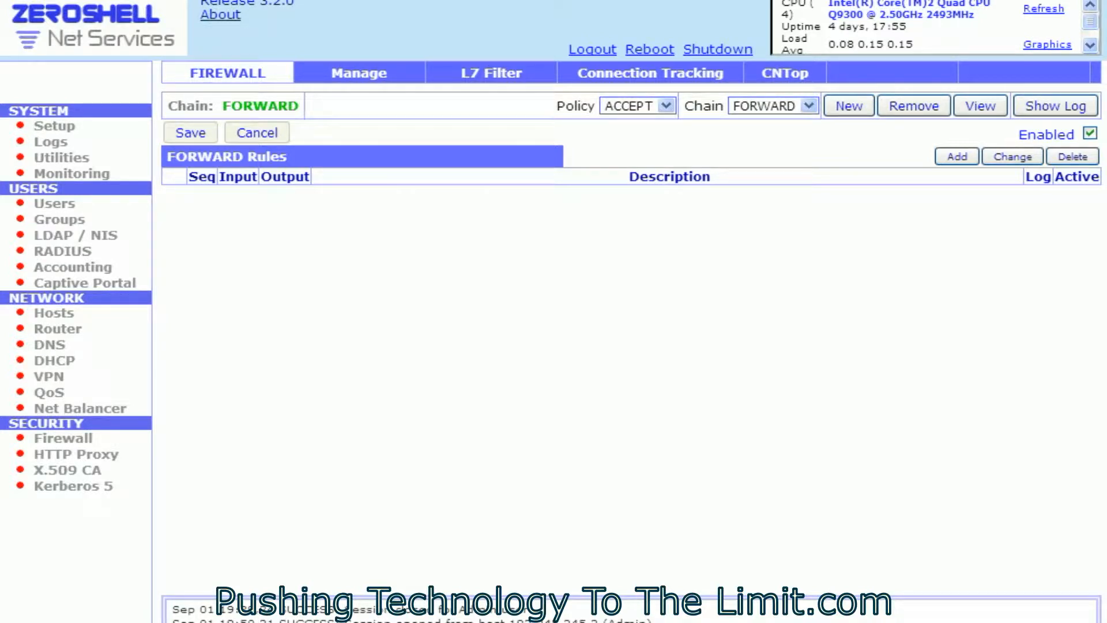
Step: Switch to the WordPad document of well-known ports, maximize it, and review the TCP and UDP port assignments from 0 through the 900s
{"action": "key", "text": "alt+Tab"}
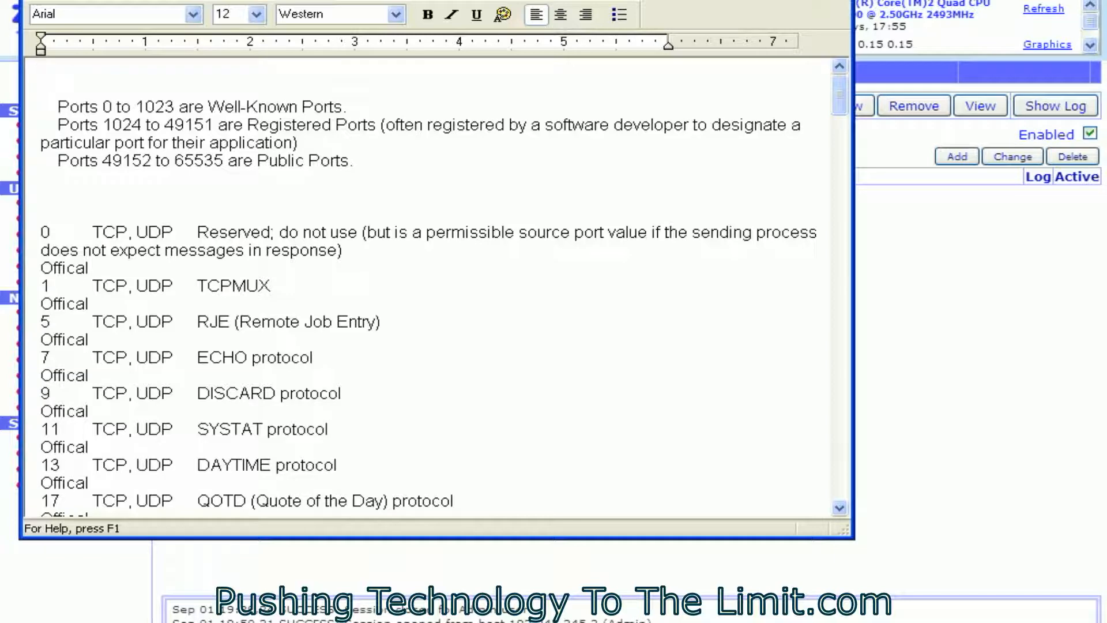
{"action": "left_click", "coordinate": [817, 1]}
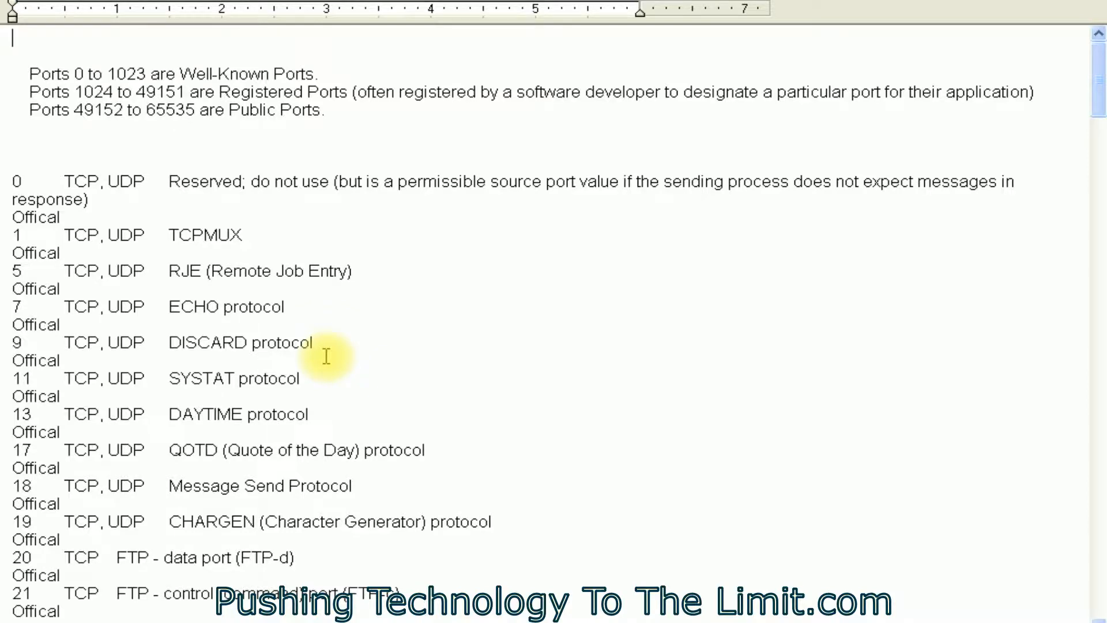
{"action": "scroll", "coordinate": [326, 356], "scroll_direction": "down", "scroll_amount": 4}
{"action": "scroll", "coordinate": [326, 356], "scroll_direction": "down", "scroll_amount": 1}
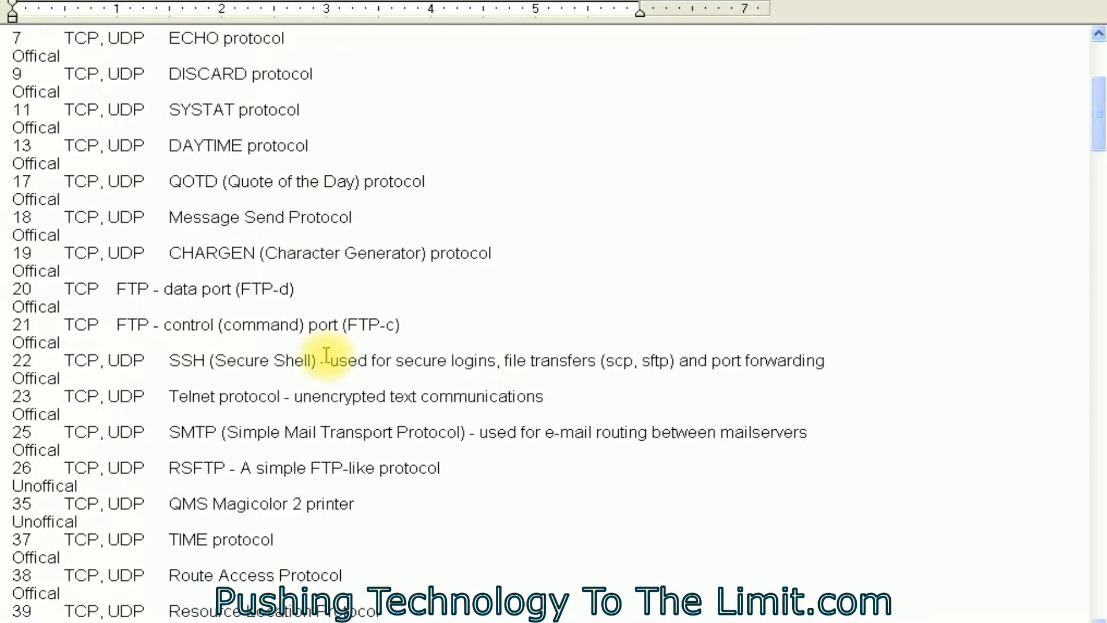
{"action": "scroll", "coordinate": [326, 356], "scroll_direction": "down", "scroll_amount": 4}
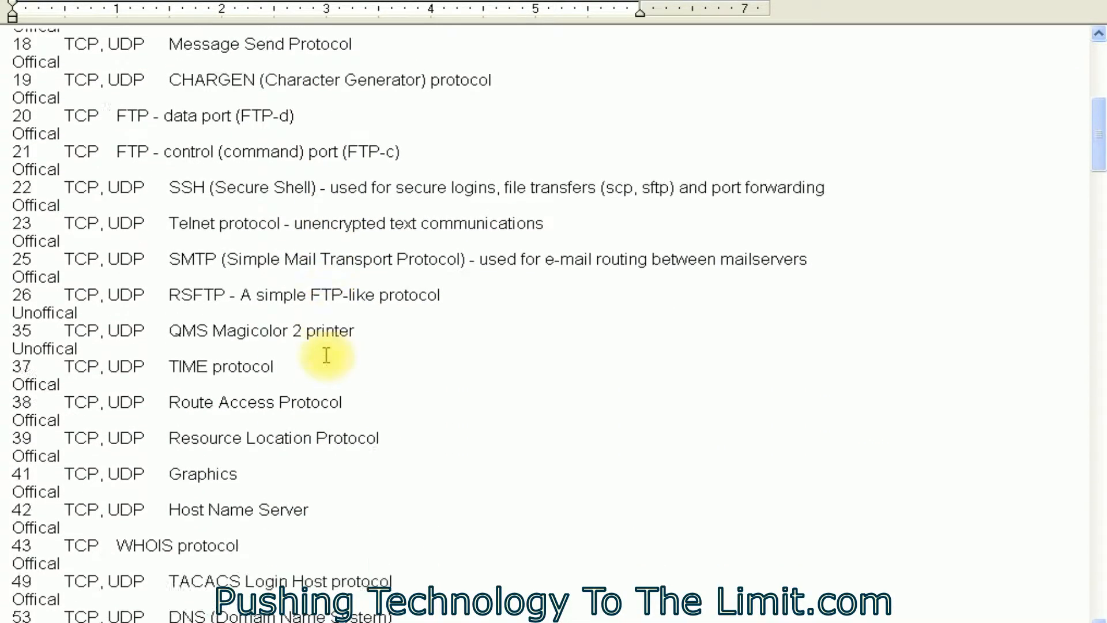
{"action": "scroll", "coordinate": [327, 354], "scroll_direction": "down", "scroll_amount": 3}
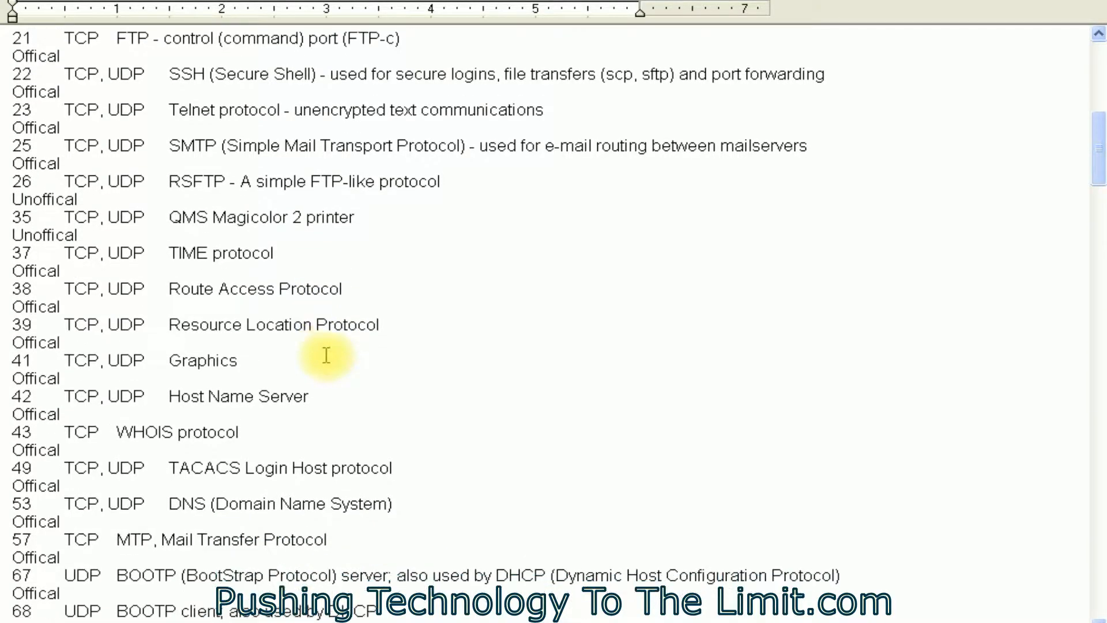
{"action": "scroll", "coordinate": [327, 354], "scroll_direction": "down", "scroll_amount": 1}
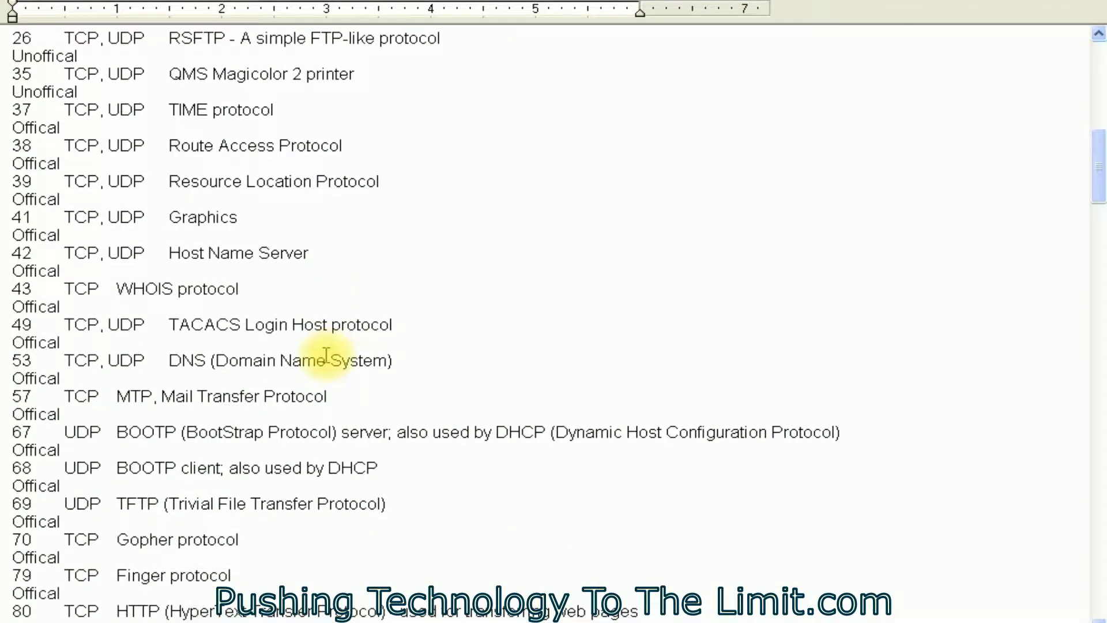
{"action": "scroll", "coordinate": [326, 354], "scroll_direction": "down", "scroll_amount": 5}
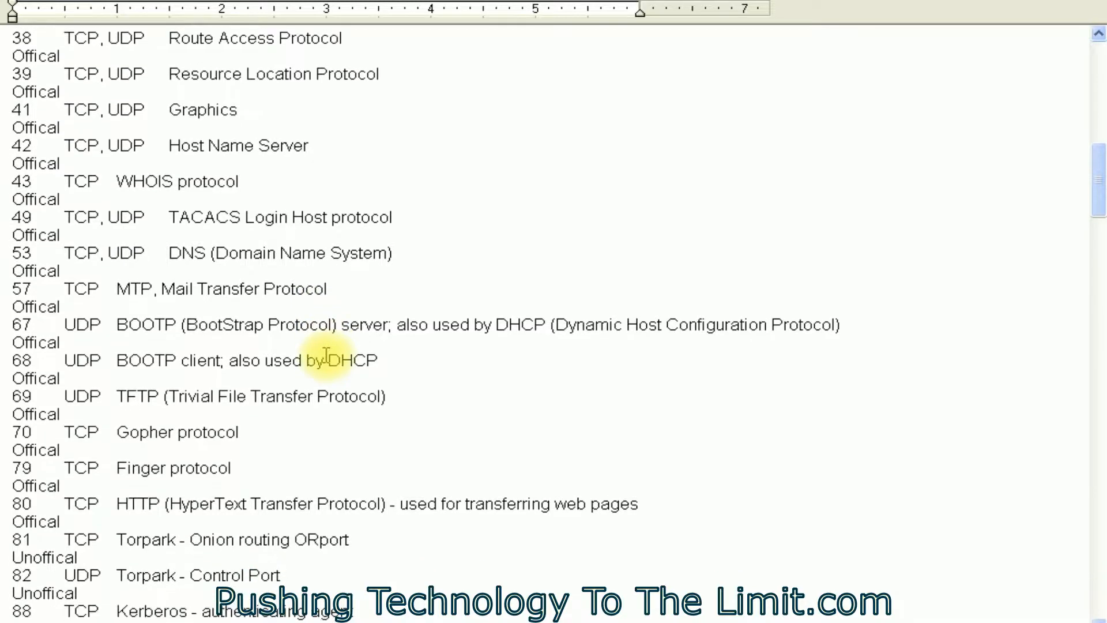
{"action": "scroll", "coordinate": [326, 354], "scroll_direction": "down", "scroll_amount": 2}
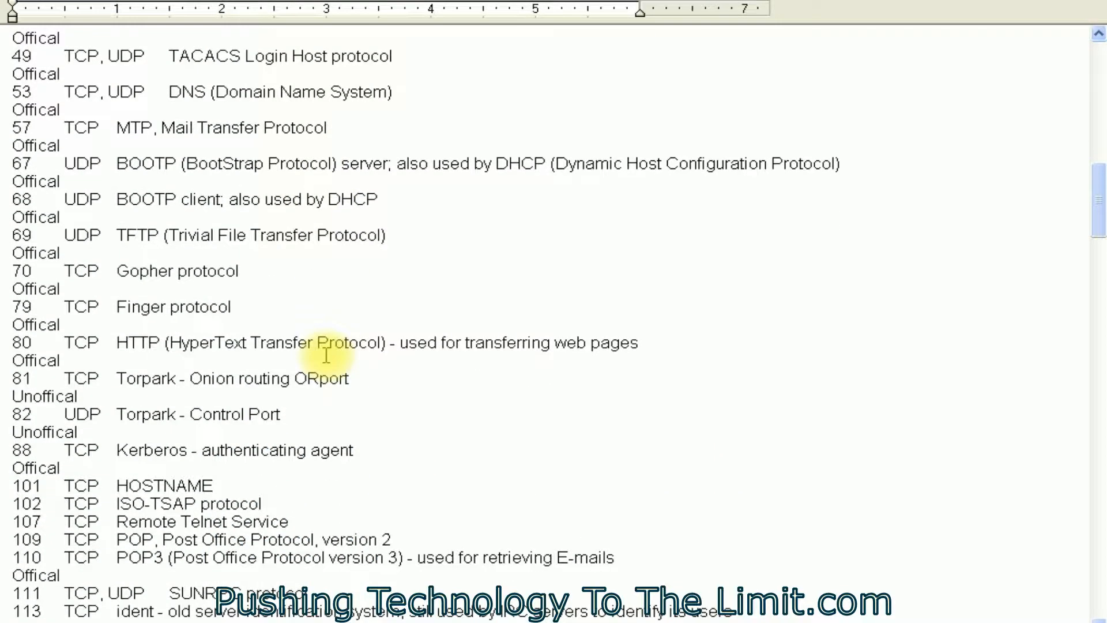
{"action": "scroll", "coordinate": [326, 354], "scroll_direction": "down", "scroll_amount": 3}
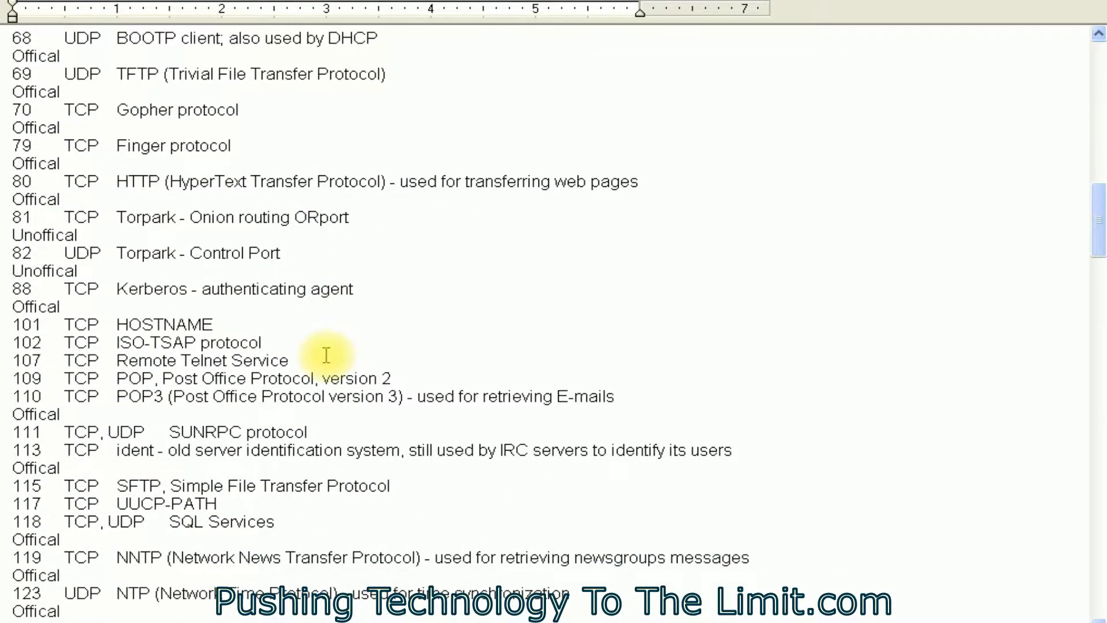
{"action": "scroll", "coordinate": [327, 354], "scroll_direction": "down", "scroll_amount": 1}
{"action": "scroll", "coordinate": [326, 354], "scroll_direction": "down", "scroll_amount": 2}
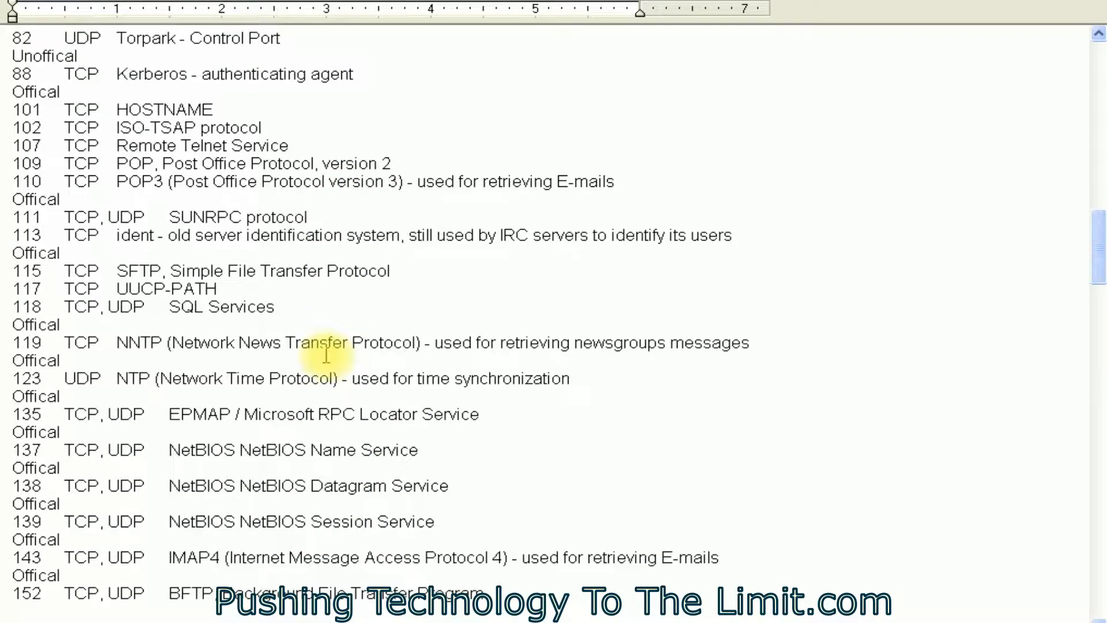
{"action": "scroll", "coordinate": [326, 354], "scroll_direction": "down", "scroll_amount": 5}
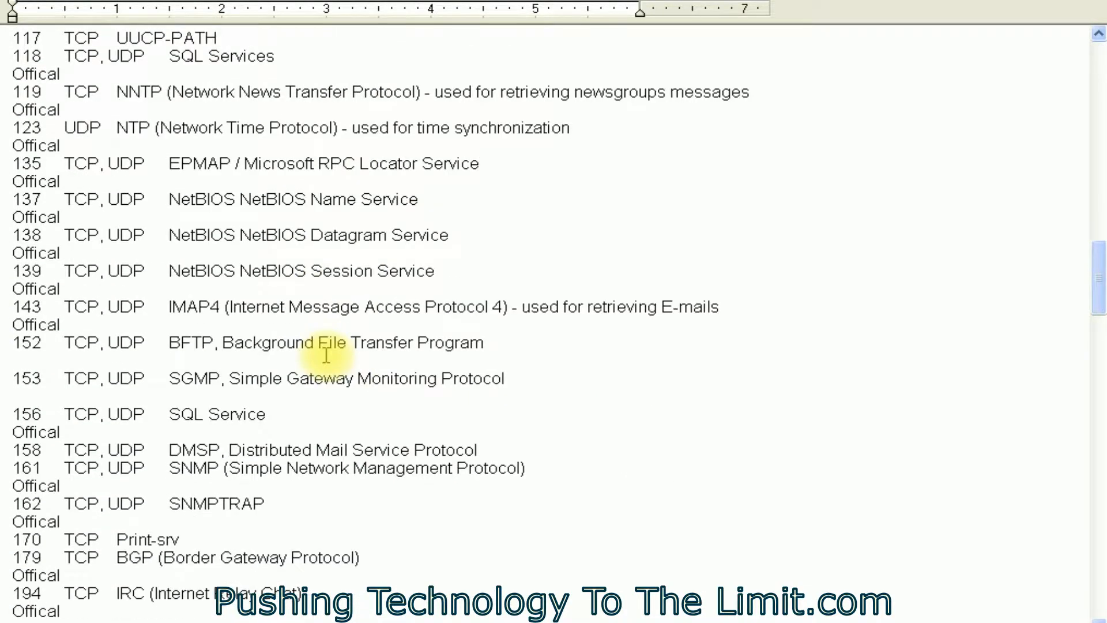
{"action": "scroll", "coordinate": [326, 354], "scroll_direction": "down", "scroll_amount": 2}
{"action": "scroll", "coordinate": [327, 353], "scroll_direction": "down", "scroll_amount": 4}
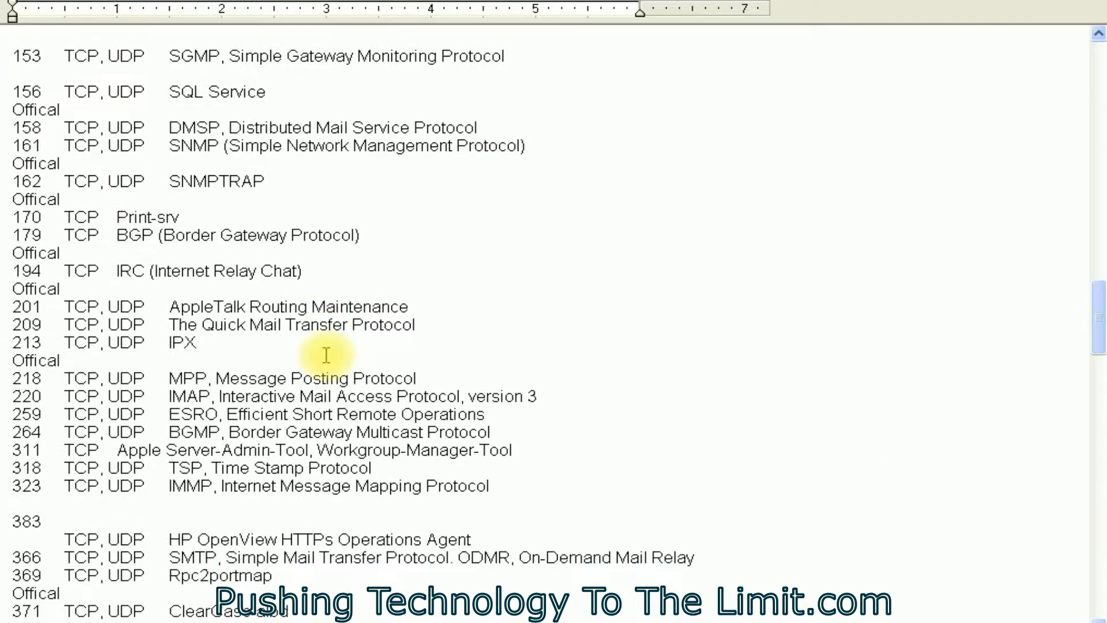
{"action": "scroll", "coordinate": [327, 354], "scroll_direction": "down", "scroll_amount": 3}
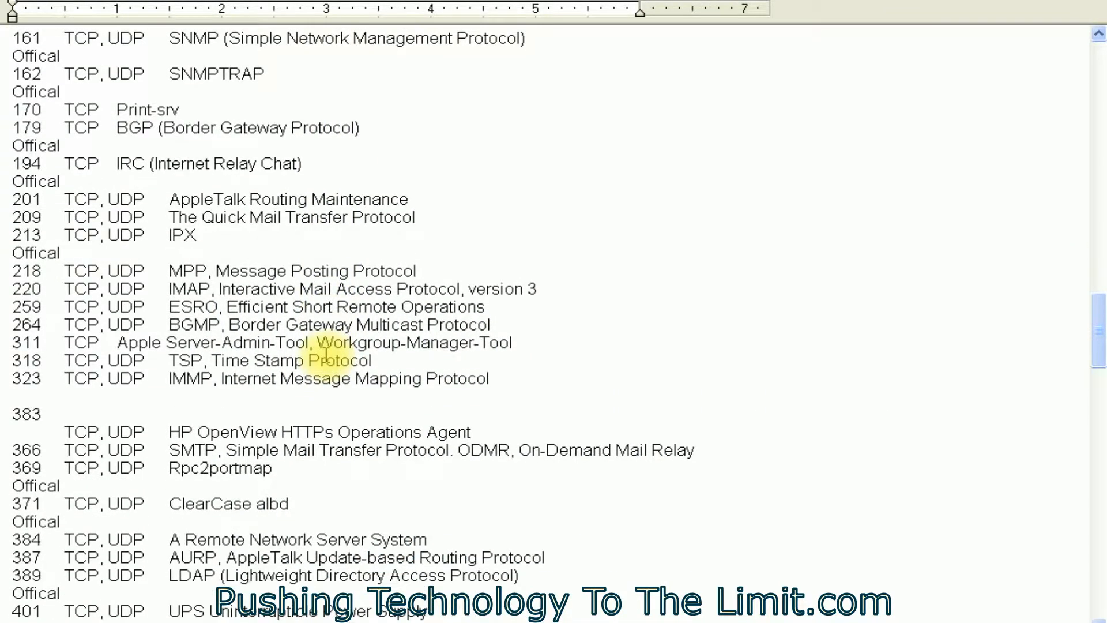
{"action": "scroll", "coordinate": [326, 354], "scroll_direction": "down", "scroll_amount": 1}
{"action": "scroll", "coordinate": [326, 354], "scroll_direction": "down", "scroll_amount": 4}
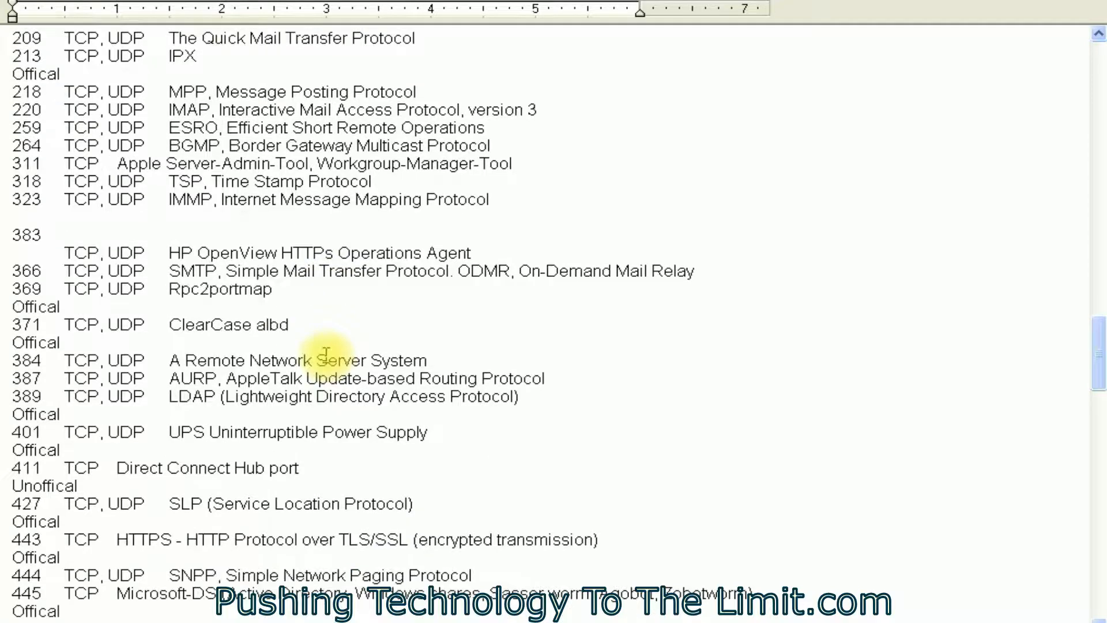
{"action": "scroll", "coordinate": [326, 354], "scroll_direction": "down", "scroll_amount": 5}
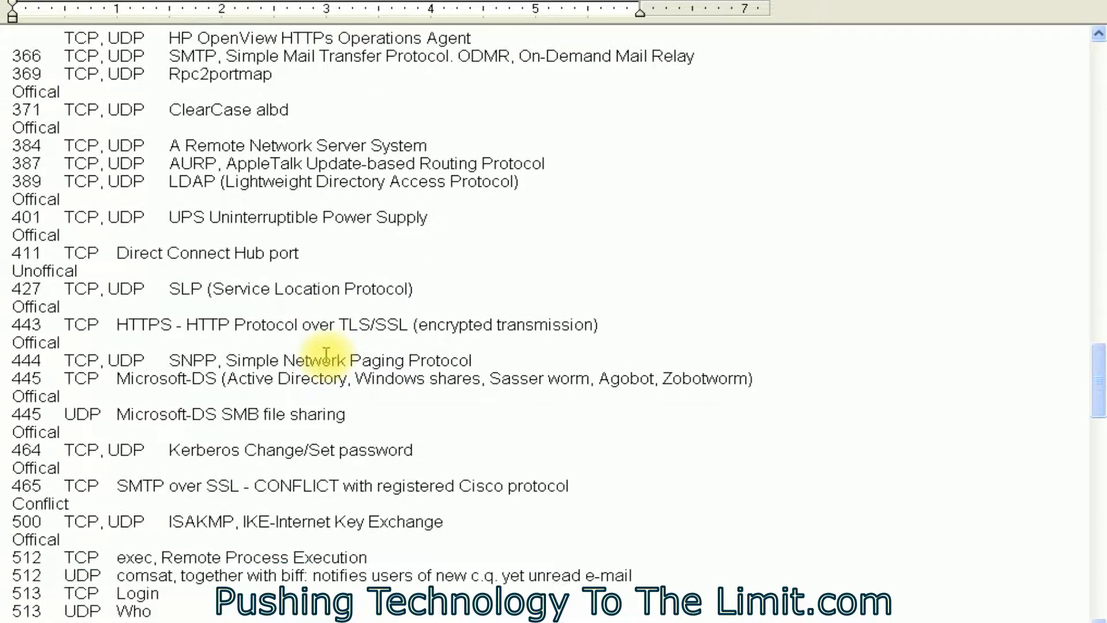
{"action": "scroll", "coordinate": [326, 354], "scroll_direction": "down", "scroll_amount": 4}
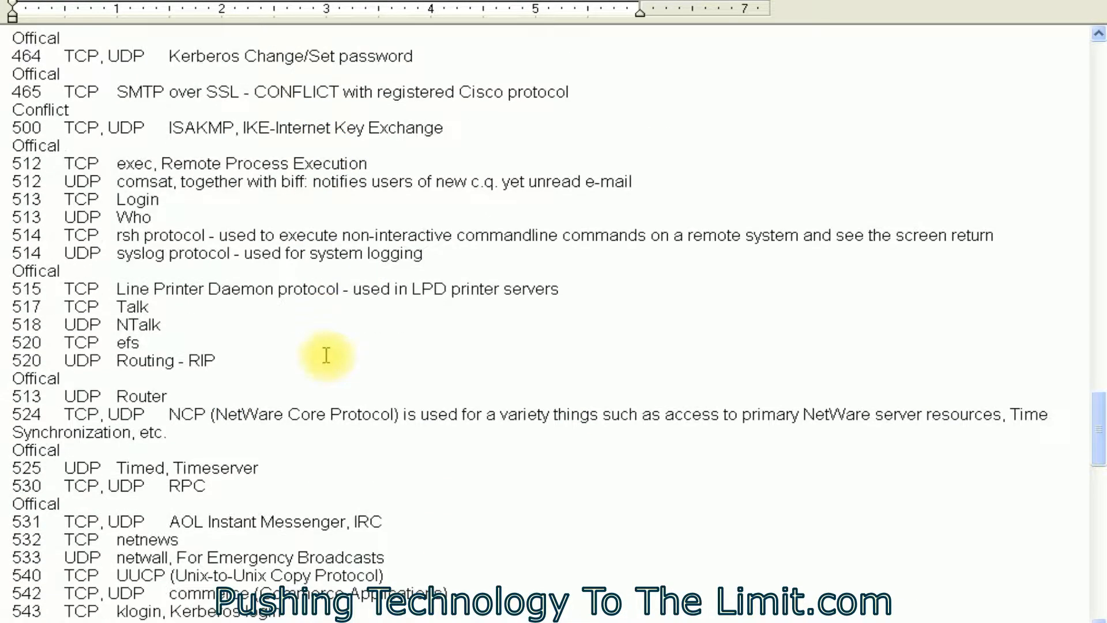
{"action": "scroll", "coordinate": [326, 354], "scroll_direction": "down", "scroll_amount": 3}
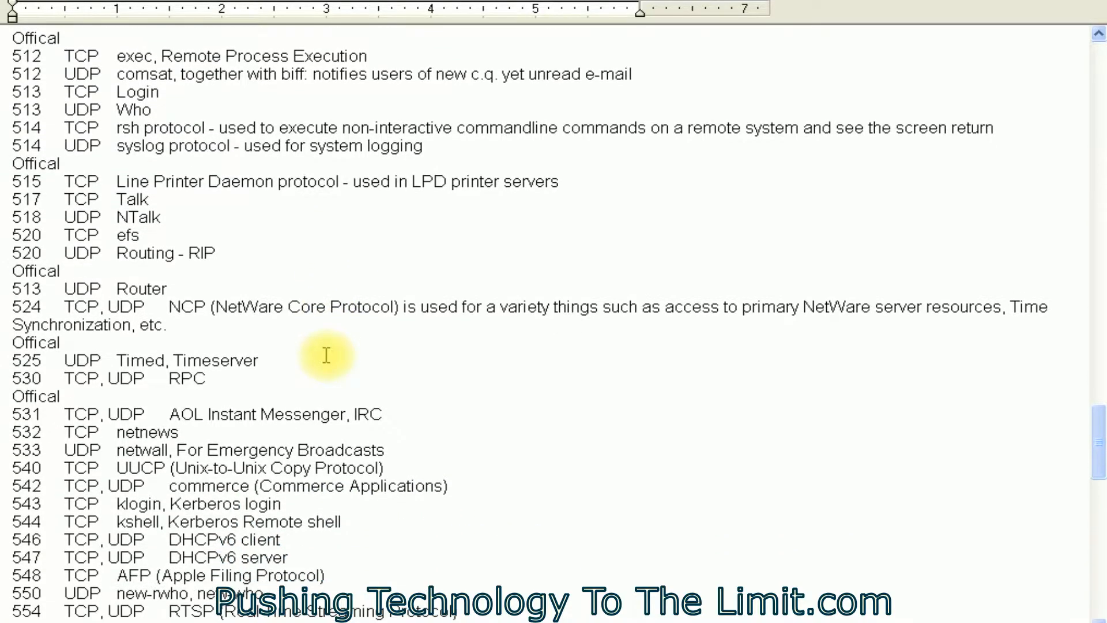
{"action": "scroll", "coordinate": [326, 354], "scroll_direction": "down", "scroll_amount": 3}
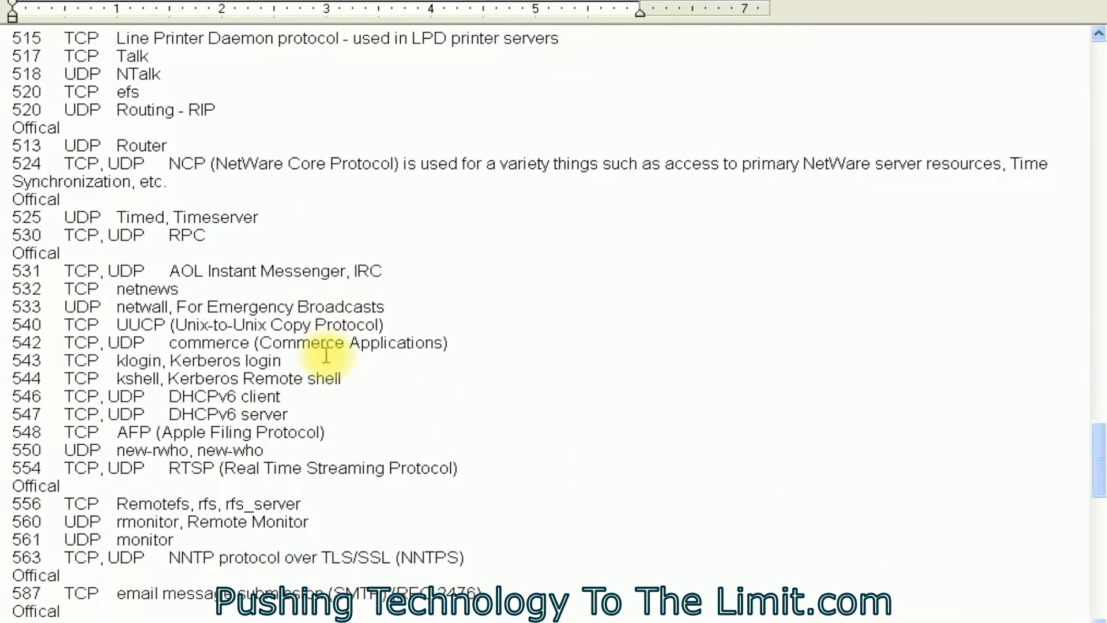
{"action": "scroll", "coordinate": [326, 354], "scroll_direction": "down", "scroll_amount": 2}
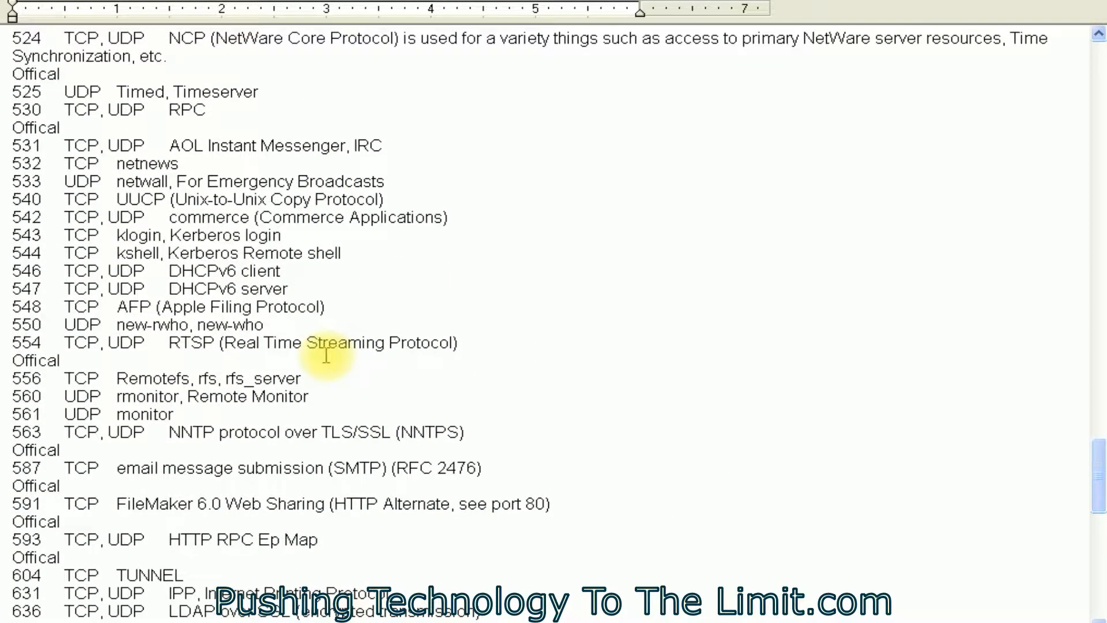
{"action": "scroll", "coordinate": [326, 354], "scroll_direction": "down", "scroll_amount": 3}
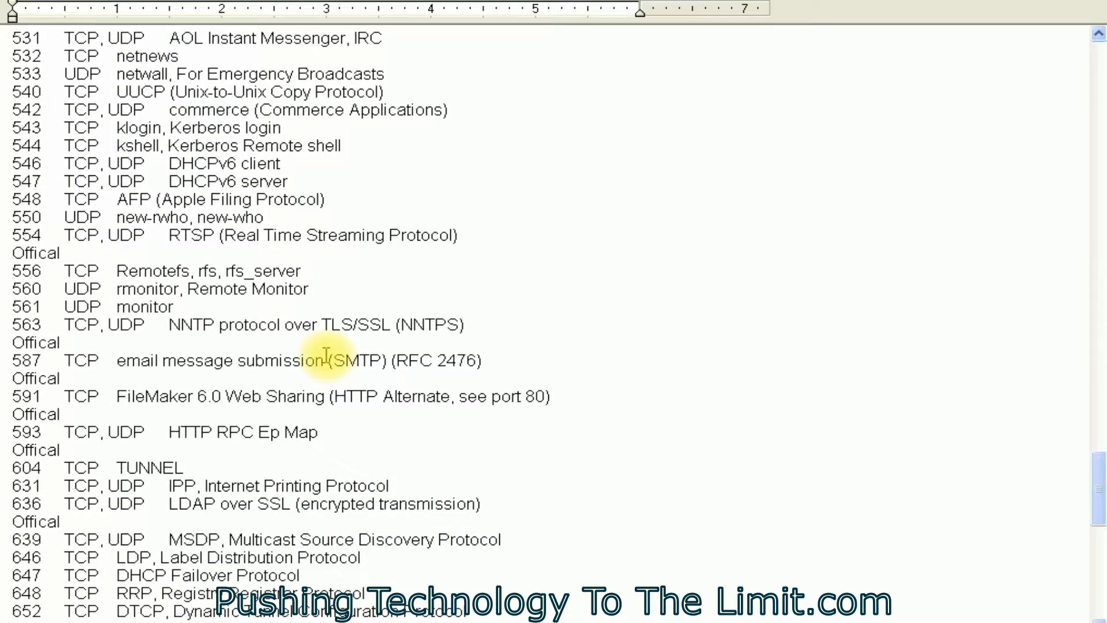
{"action": "scroll", "coordinate": [327, 354], "scroll_direction": "down", "scroll_amount": 2}
{"action": "scroll", "coordinate": [326, 354], "scroll_direction": "down", "scroll_amount": 2}
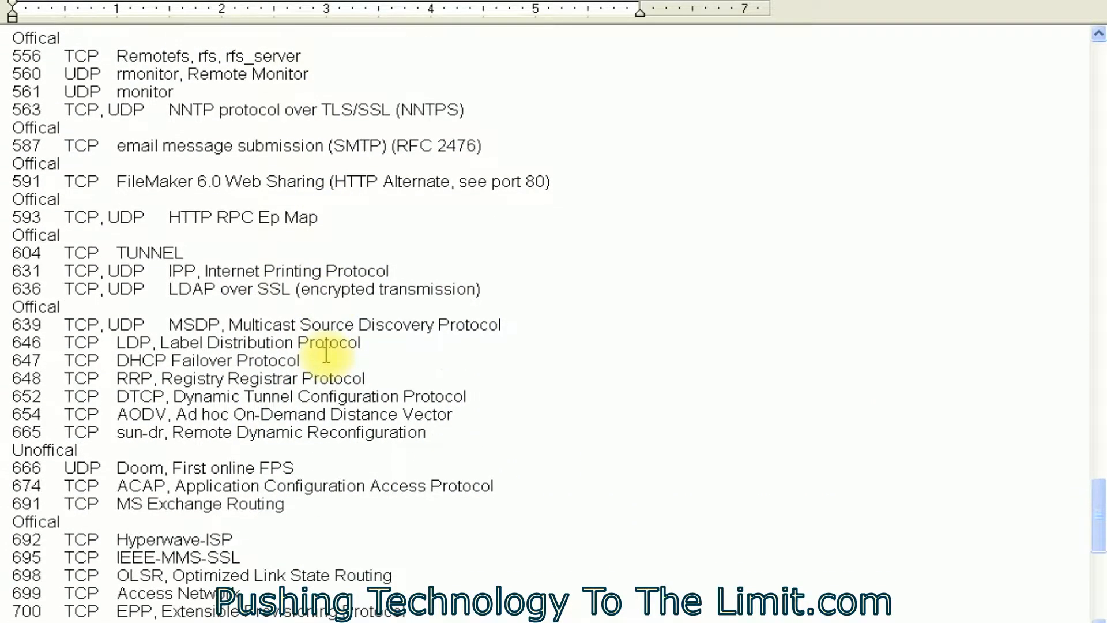
{"action": "scroll", "coordinate": [326, 354], "scroll_direction": "down", "scroll_amount": 3}
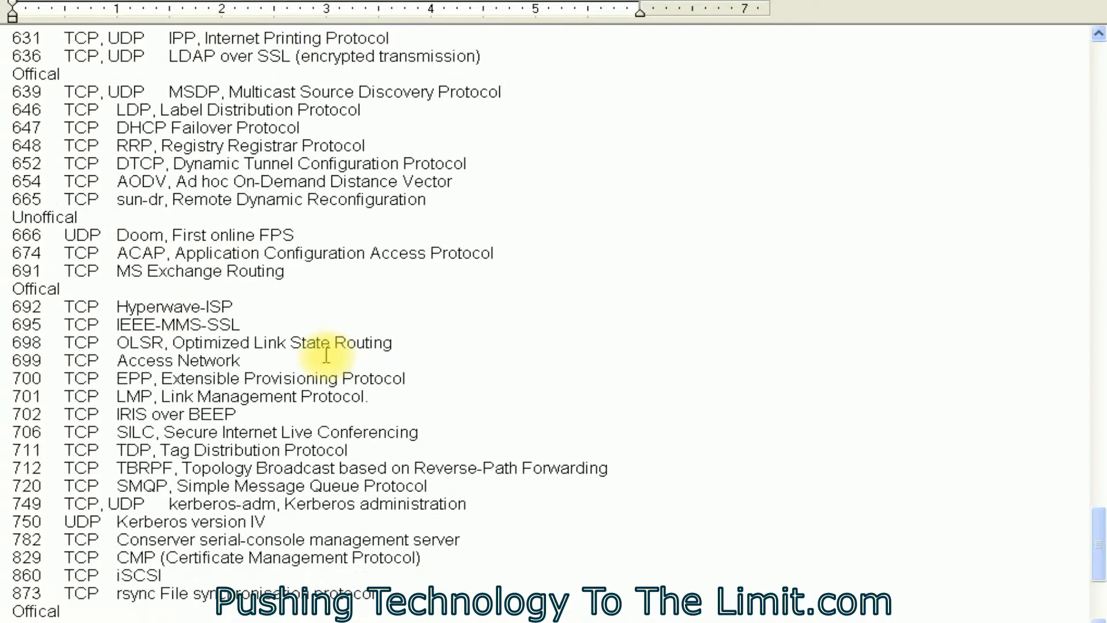
{"action": "scroll", "coordinate": [326, 354], "scroll_direction": "down", "scroll_amount": 4}
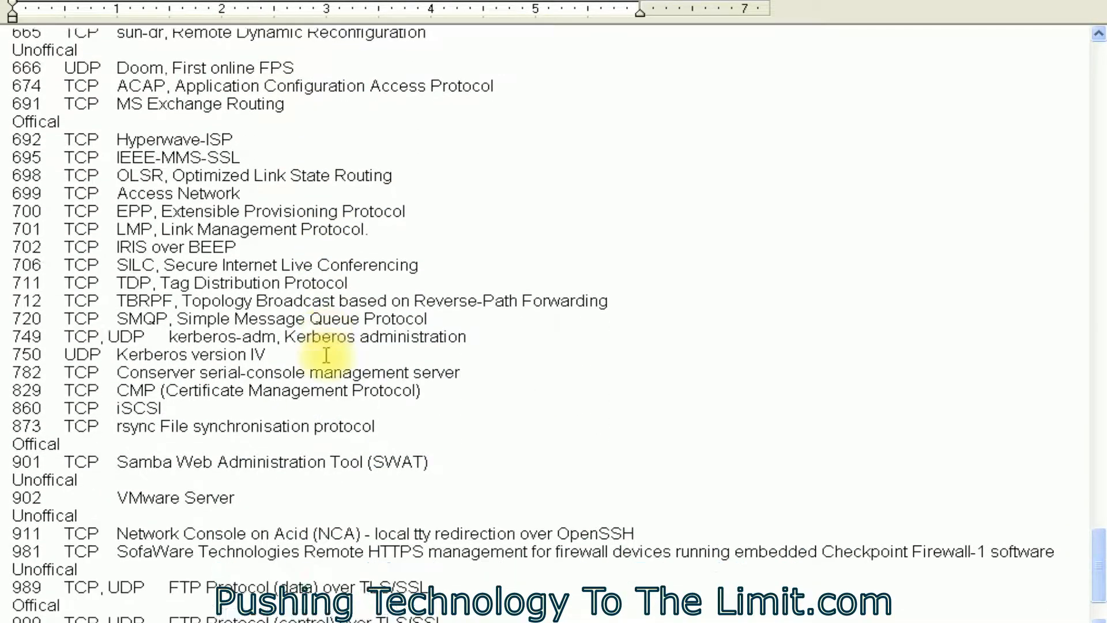
{"action": "scroll", "coordinate": [327, 354], "scroll_direction": "down", "scroll_amount": 2}
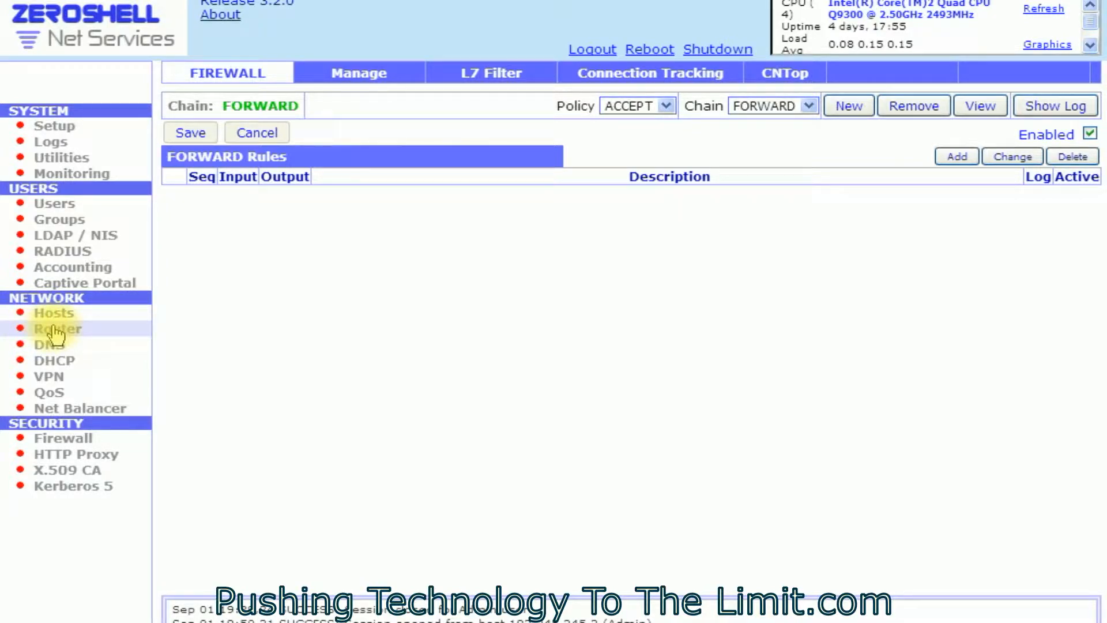
Step: Examine the router's virtual server port forwarding settings and its input interface options, then close that window
{"action": "left_click", "coordinate": [92, 335]}
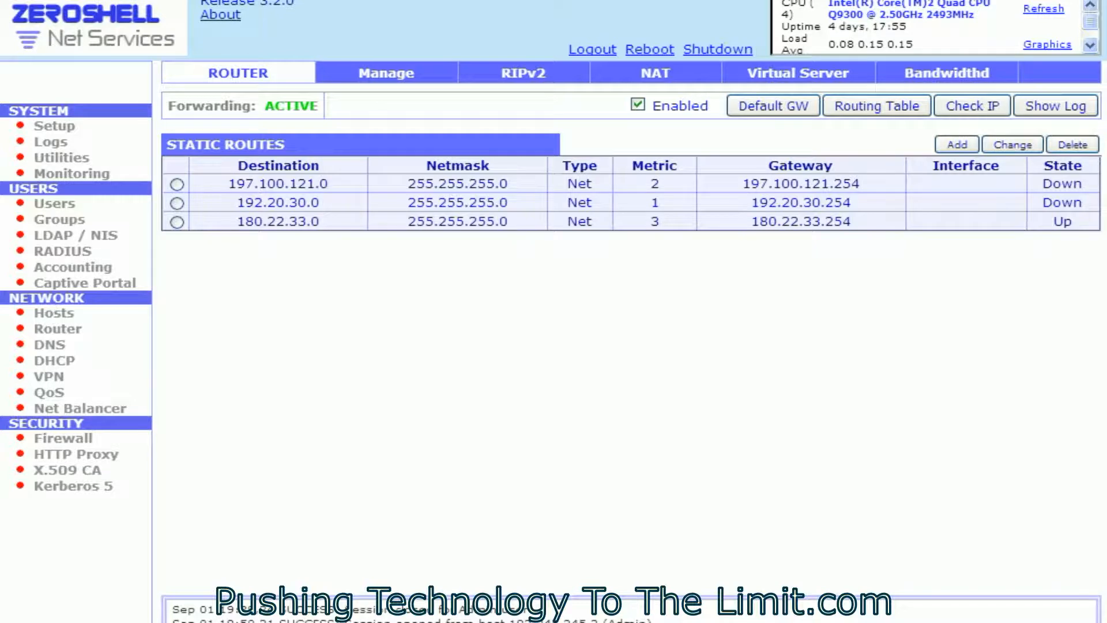
{"action": "left_click_drag", "start_coordinate": [0, 105], "coordinate": [301, 62]}
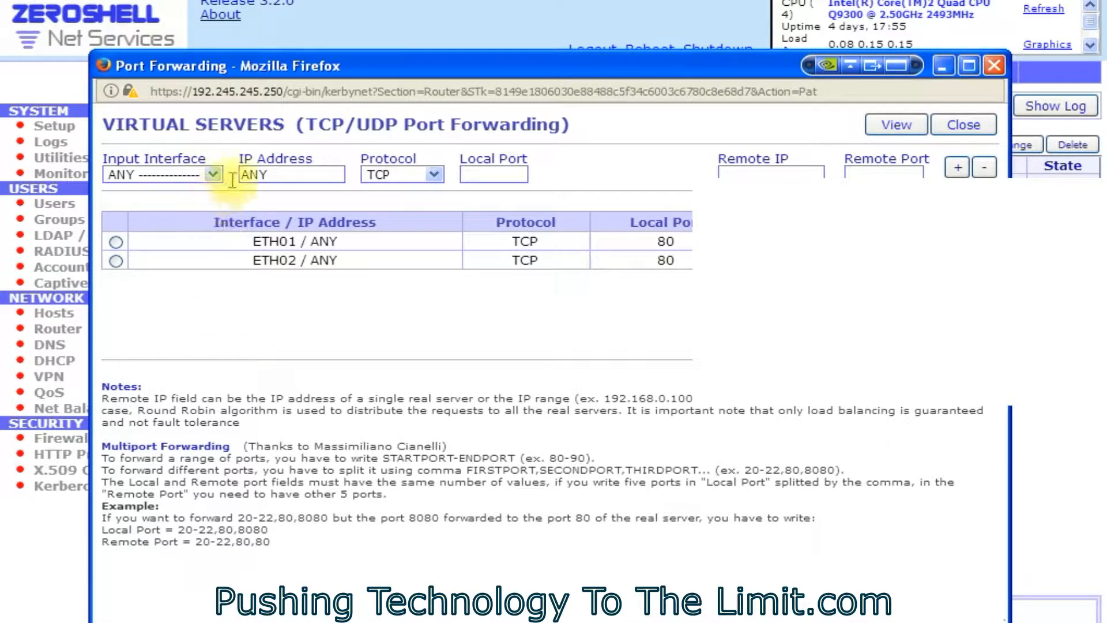
{"action": "left_click", "coordinate": [188, 174]}
{"action": "left_click", "coordinate": [179, 180]}
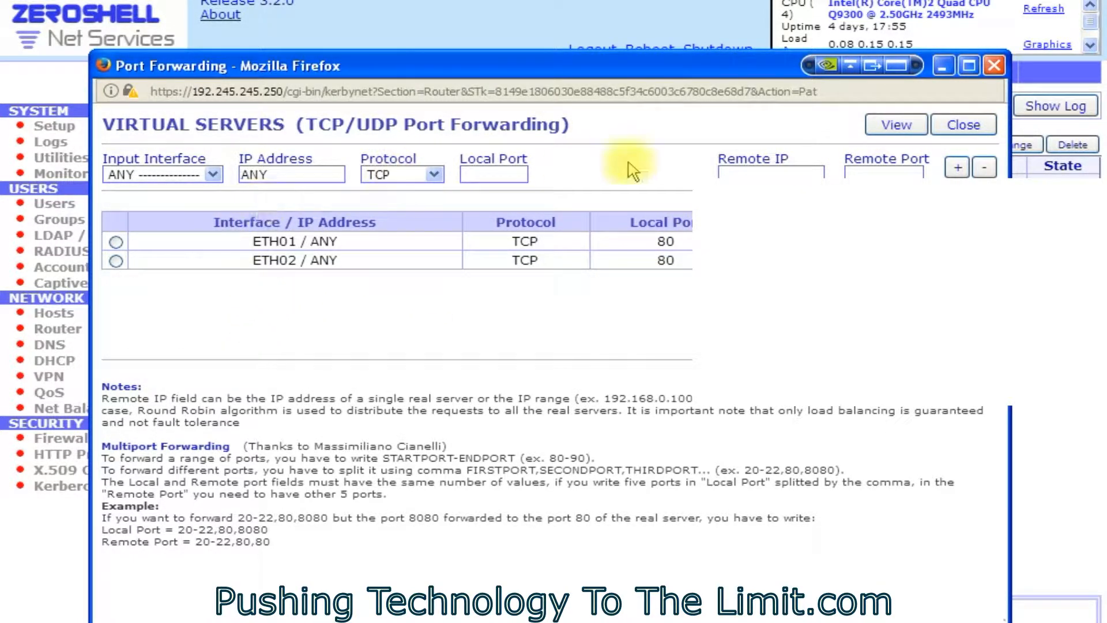
{"action": "left_click", "coordinate": [973, 127]}
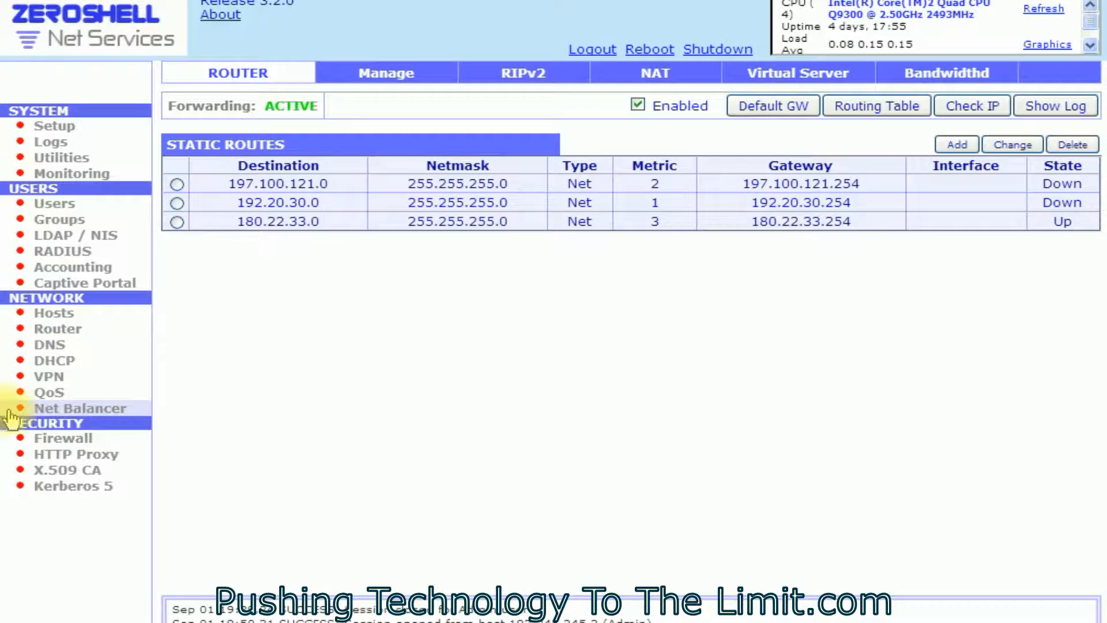
Step: Start a new rule in the firewall's FORWARD chain with ETH01 as the output interface
{"action": "left_click", "coordinate": [60, 441]}
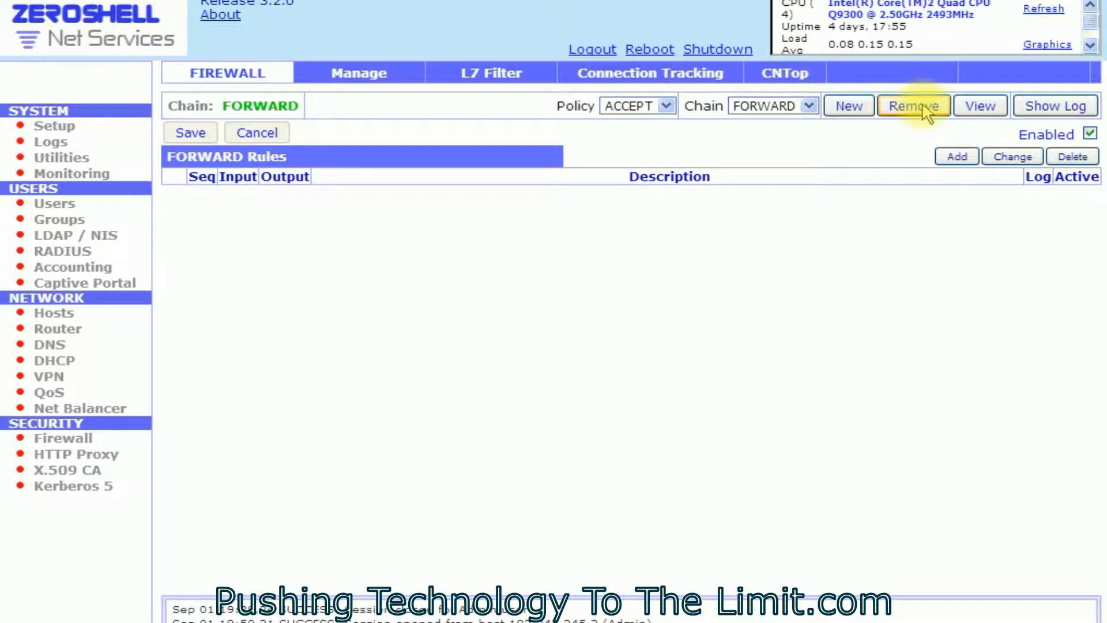
{"action": "left_click", "coordinate": [957, 163]}
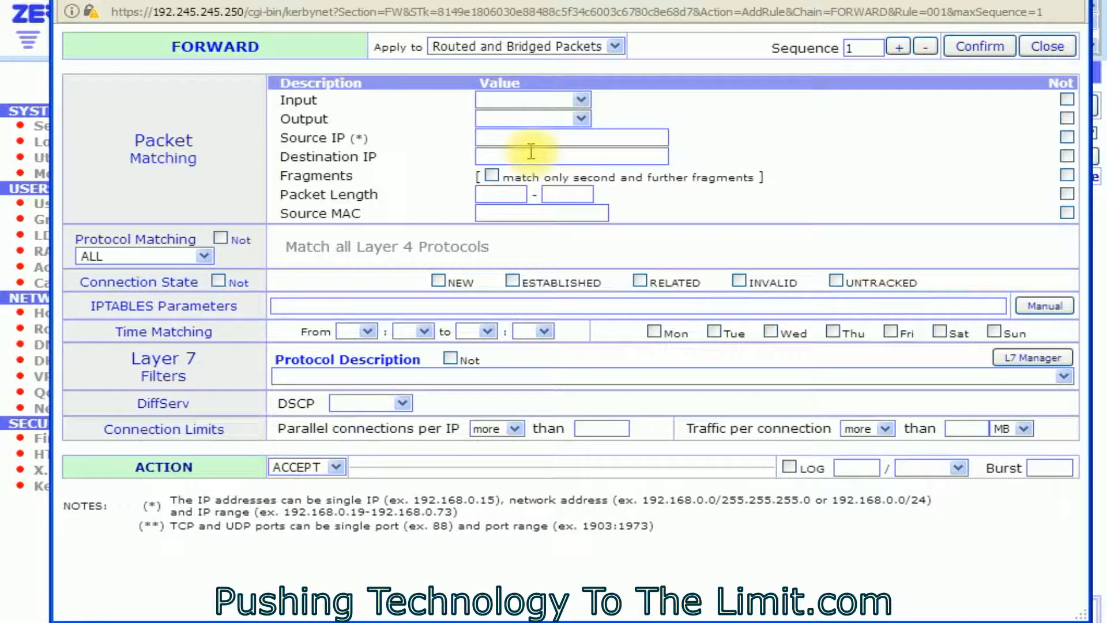
{"action": "left_click", "coordinate": [549, 120]}
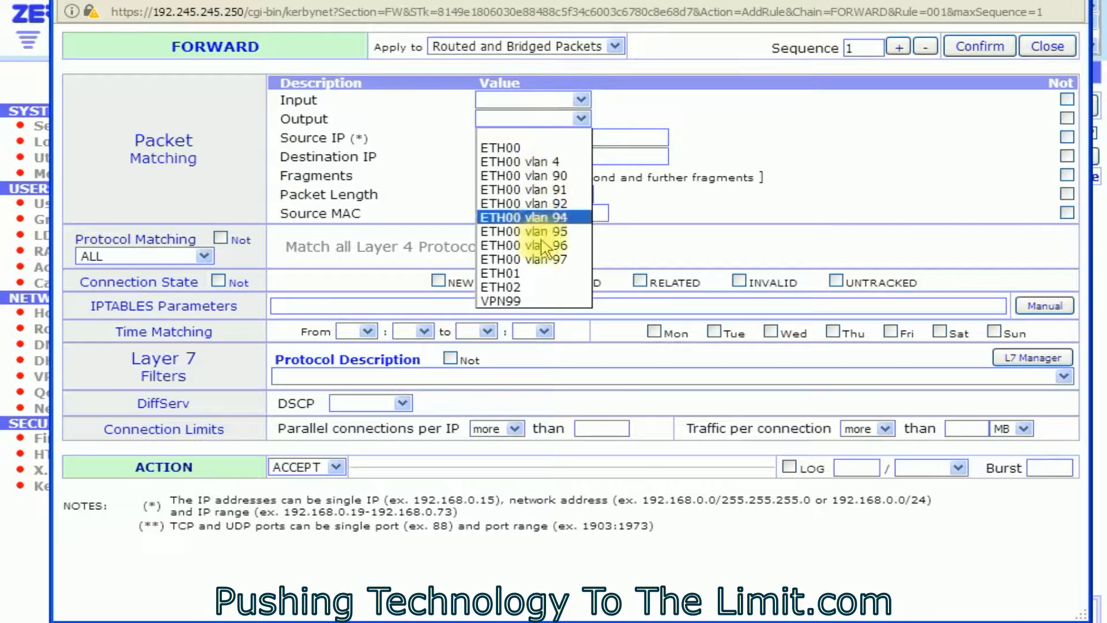
{"action": "left_click", "coordinate": [536, 281]}
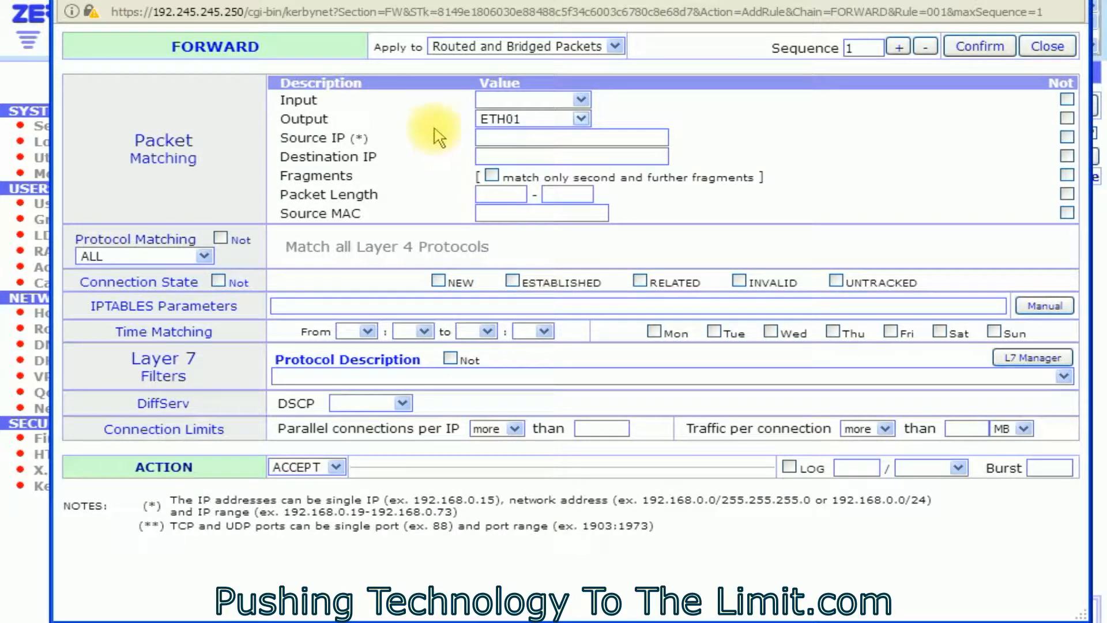
Step: Keep ETH01 as the rule's output interface, match the TCP protocol, and set the action to DROP
{"action": "left_click", "coordinate": [499, 121]}
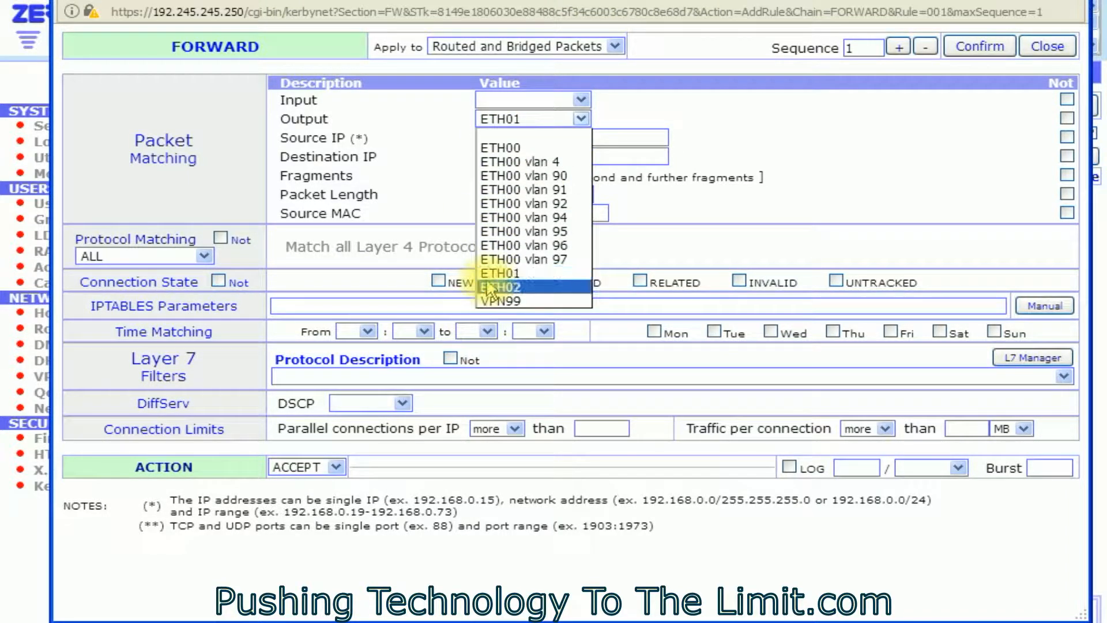
{"action": "left_click", "coordinate": [515, 274]}
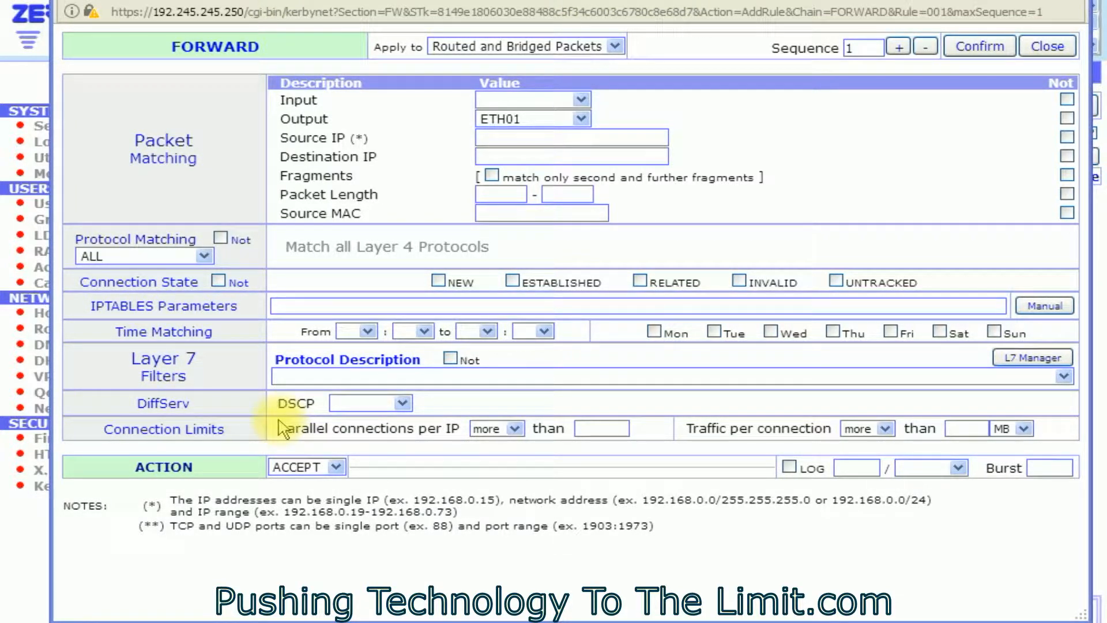
{"action": "left_click", "coordinate": [168, 258]}
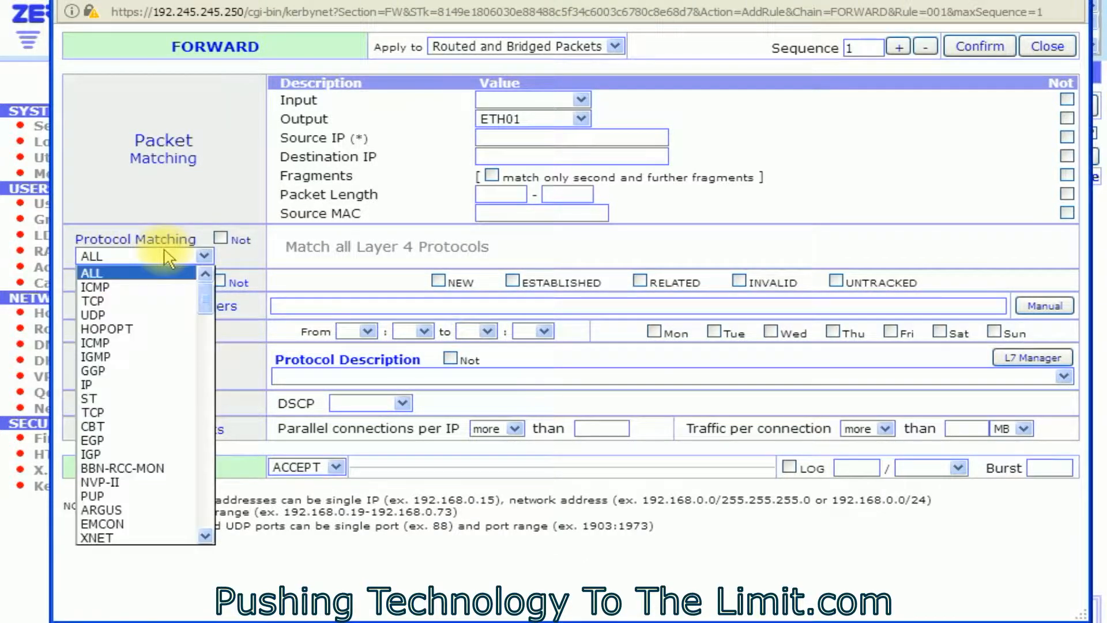
{"action": "left_click", "coordinate": [149, 301]}
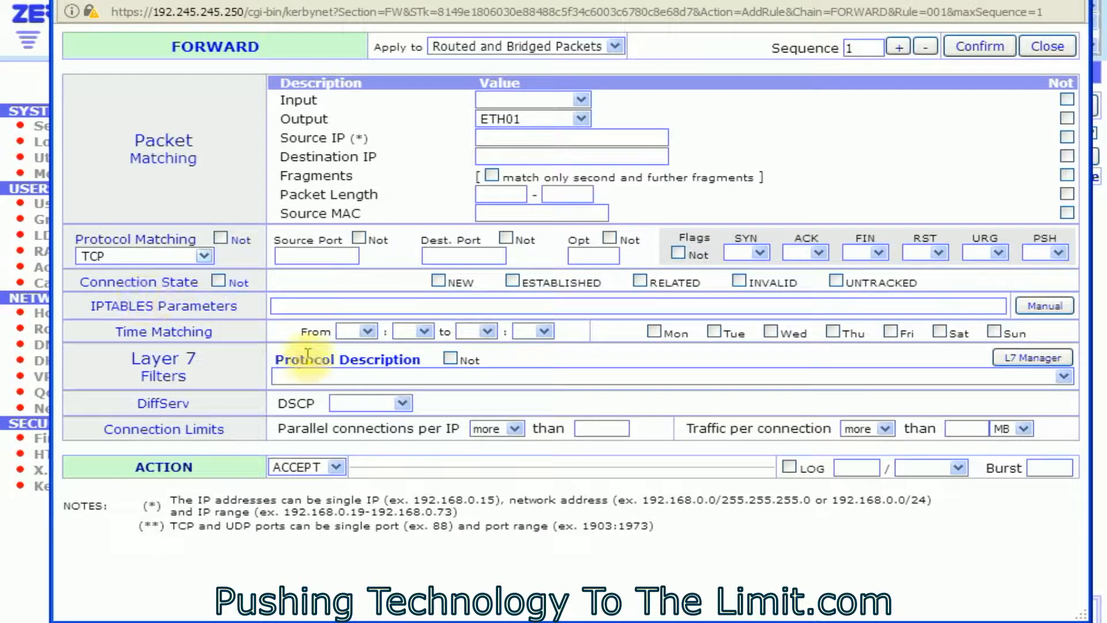
{"action": "left_click", "coordinate": [303, 469]}
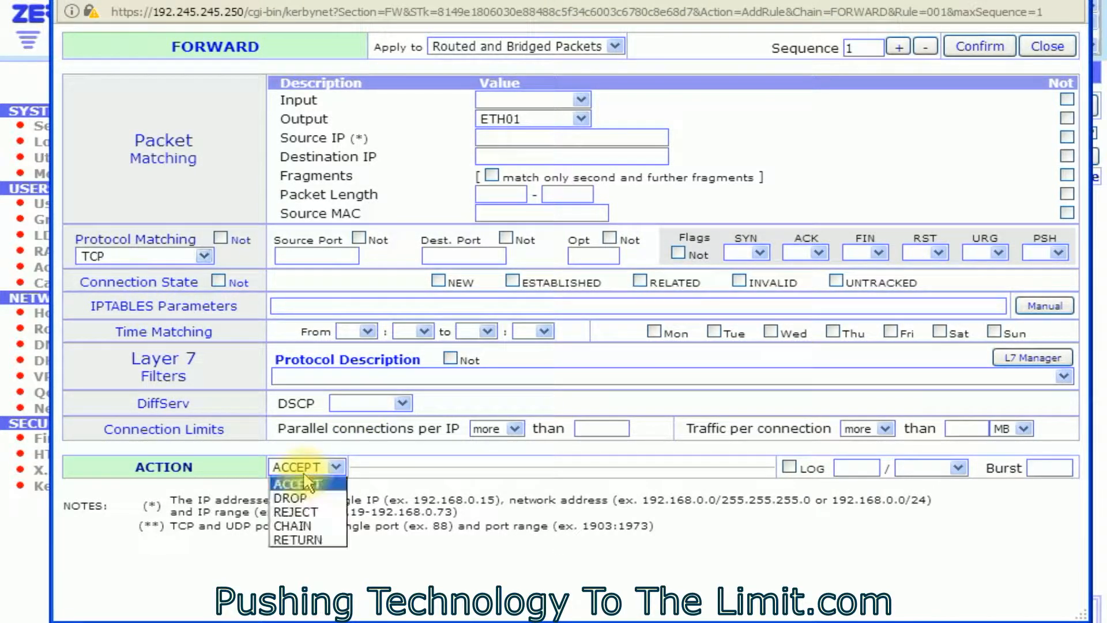
{"action": "left_click", "coordinate": [292, 501]}
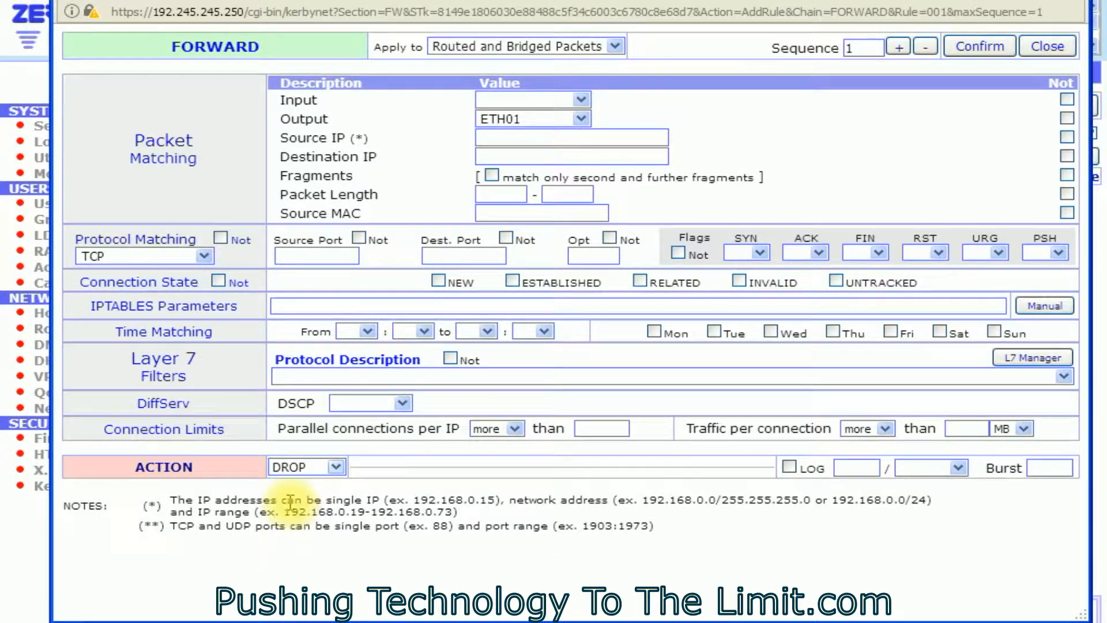
{"action": "left_click", "coordinate": [291, 467]}
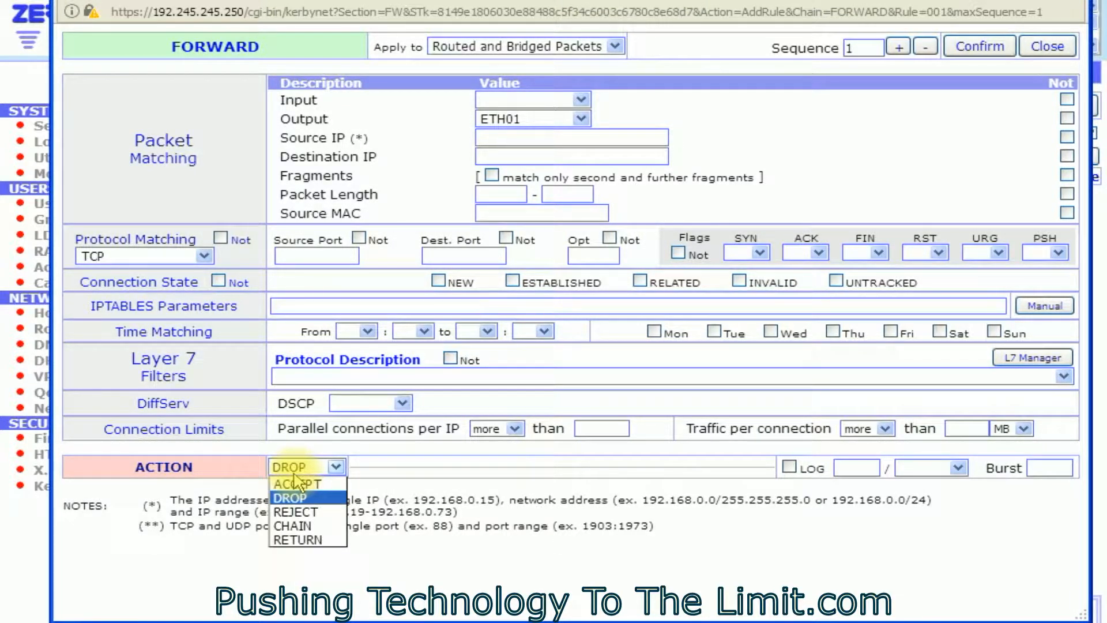
{"action": "left_click", "coordinate": [291, 468]}
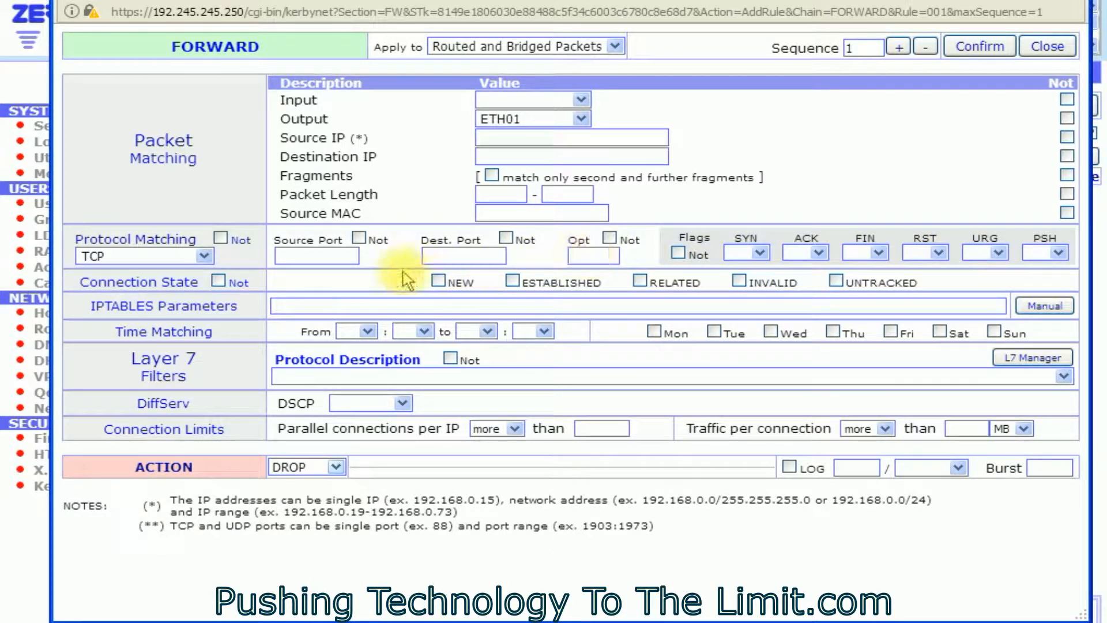
Step: Set the TCP rule's destination port to 135 and confirm the rule
{"action": "left_click", "coordinate": [451, 257]}
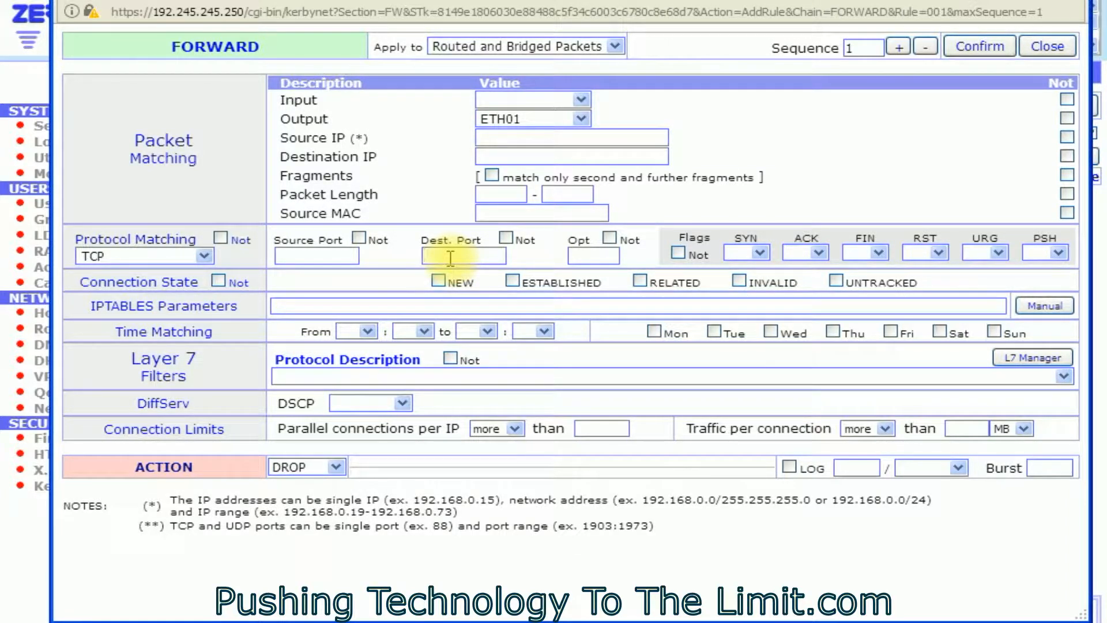
{"action": "type", "text": "13"}
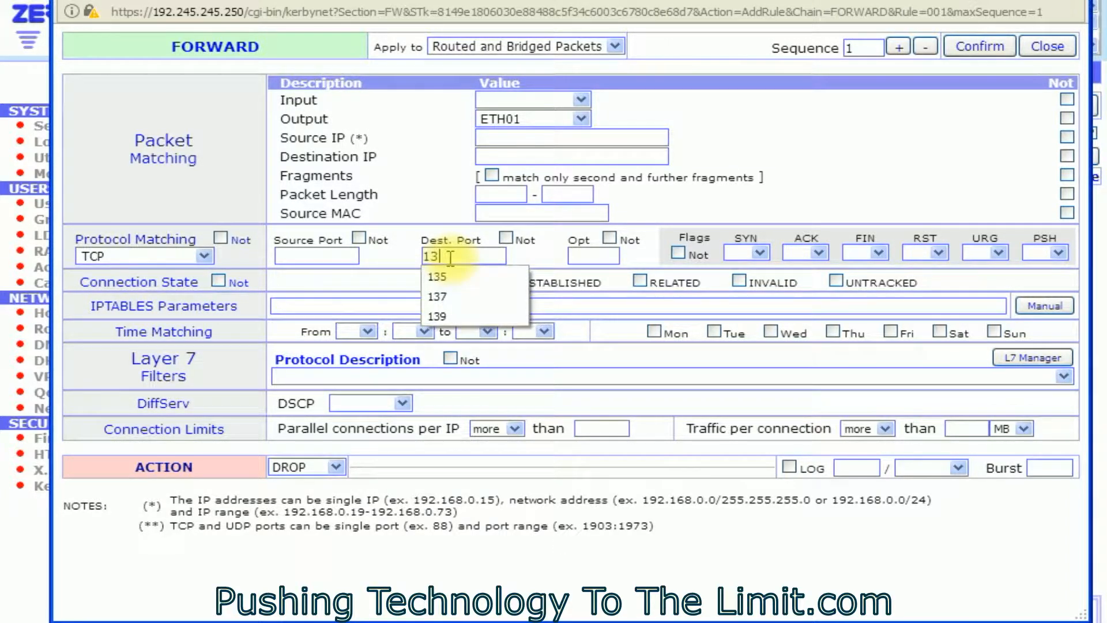
{"action": "type", "text": "5"}
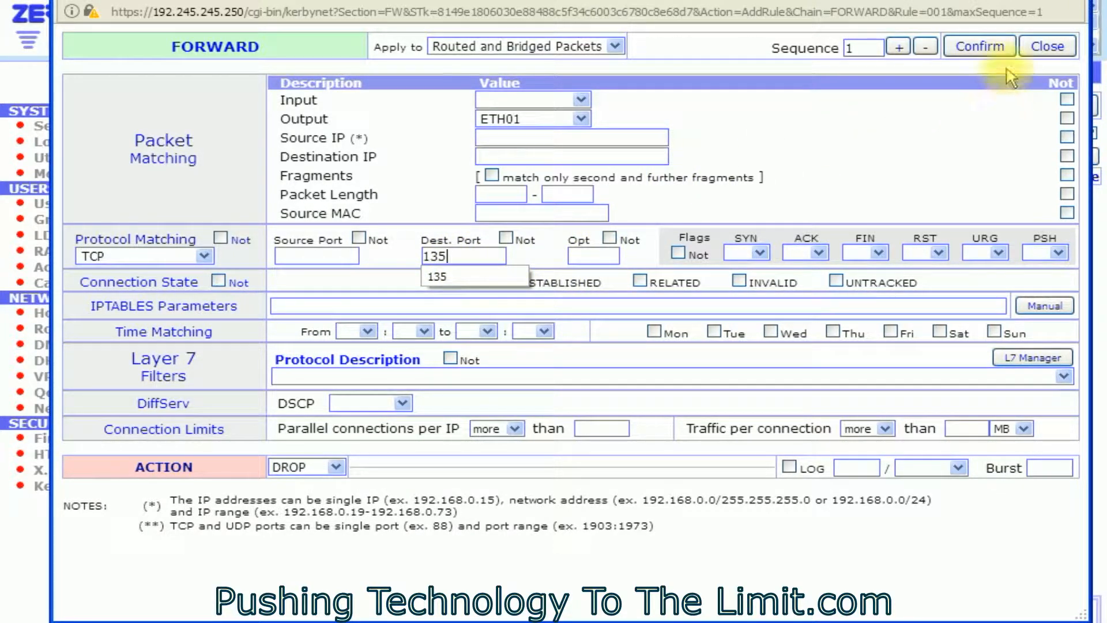
{"action": "left_click", "coordinate": [996, 49]}
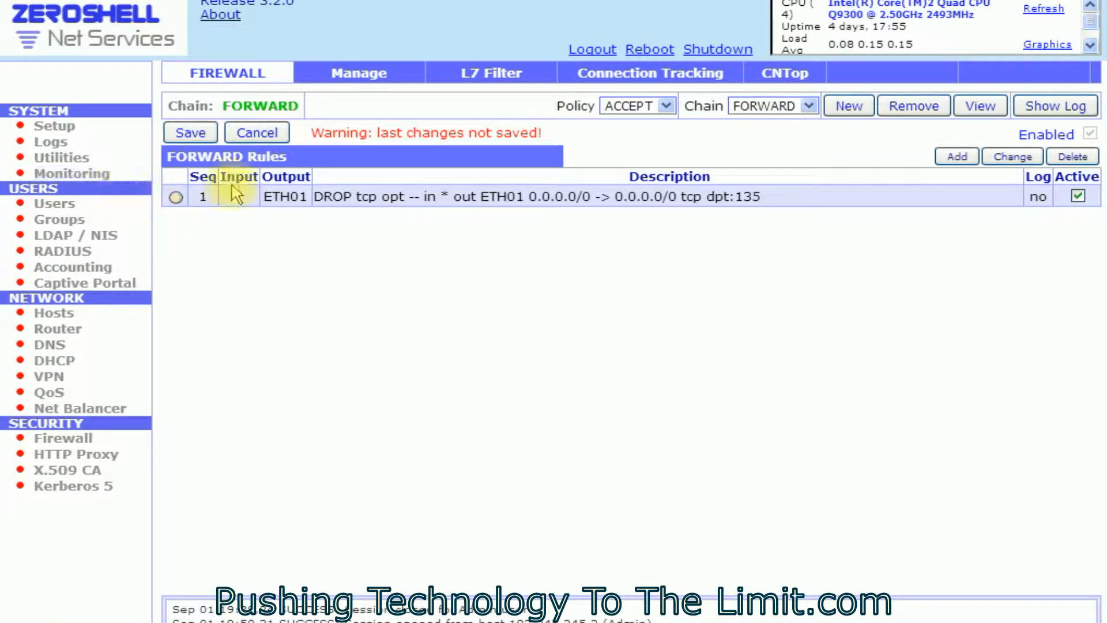
Step: Add a second FORWARD rule with the DROP action and ETH01 as its output interface
{"action": "left_click", "coordinate": [954, 159]}
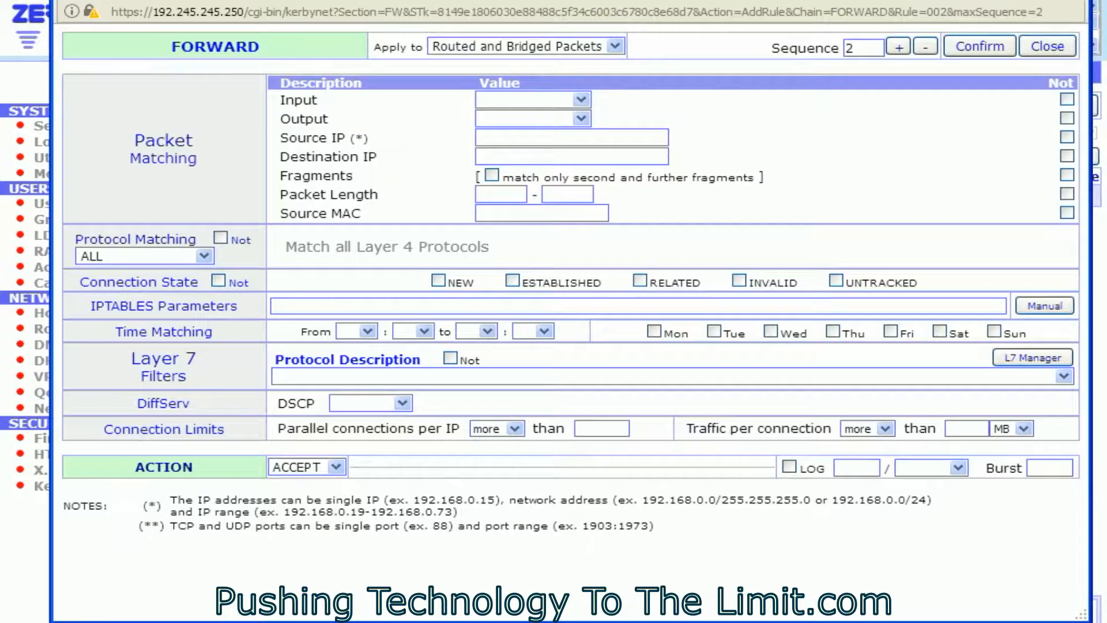
{"action": "left_click", "coordinate": [334, 467]}
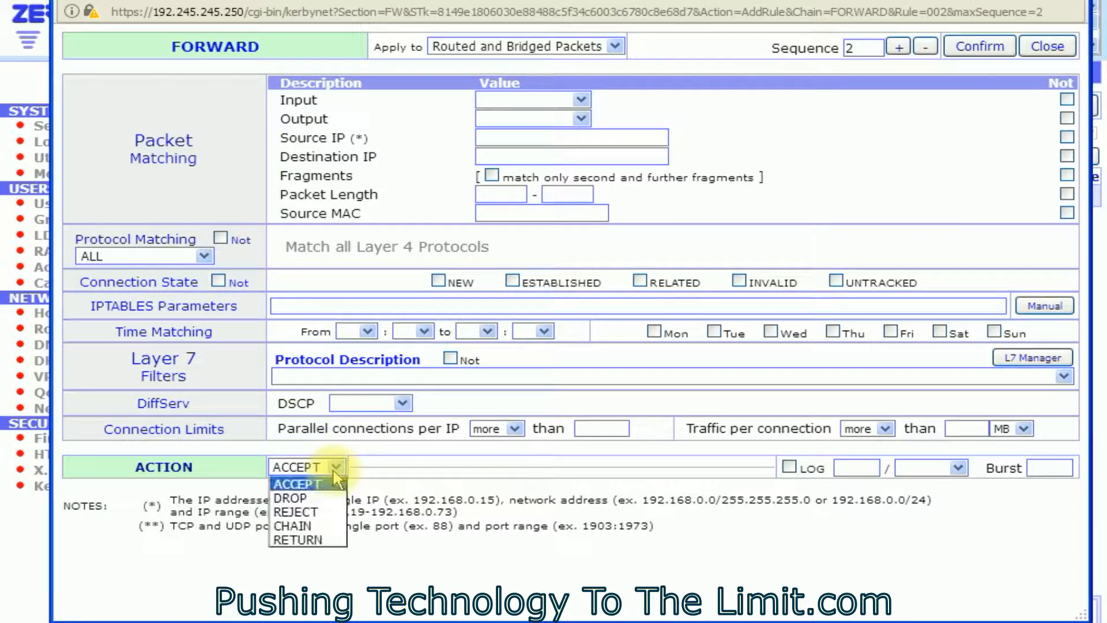
{"action": "left_click", "coordinate": [291, 497]}
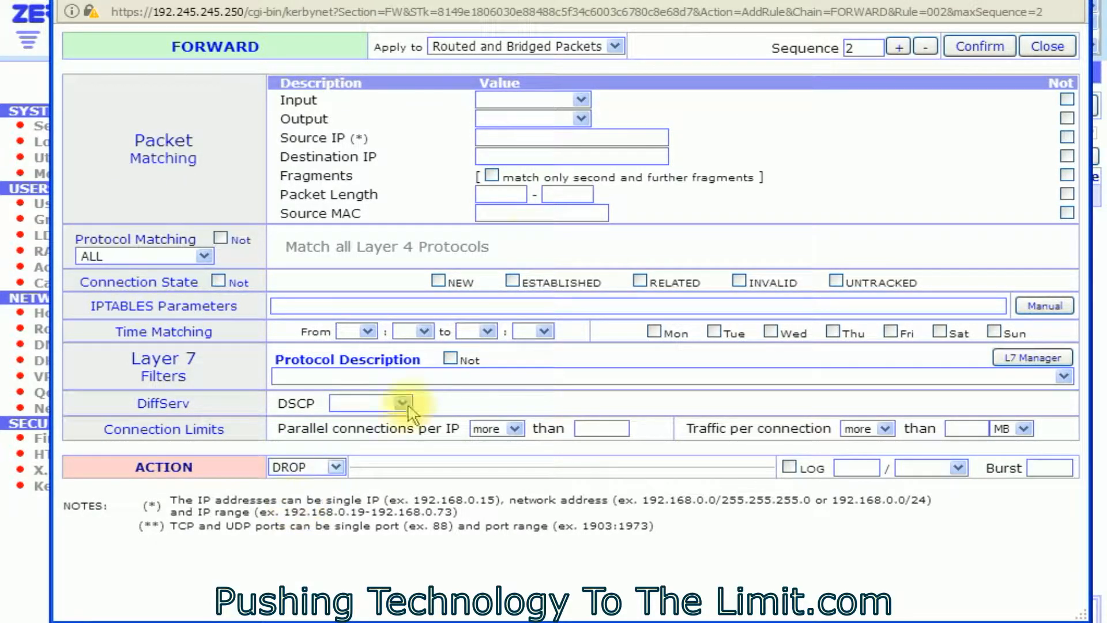
{"action": "left_click", "coordinate": [580, 119]}
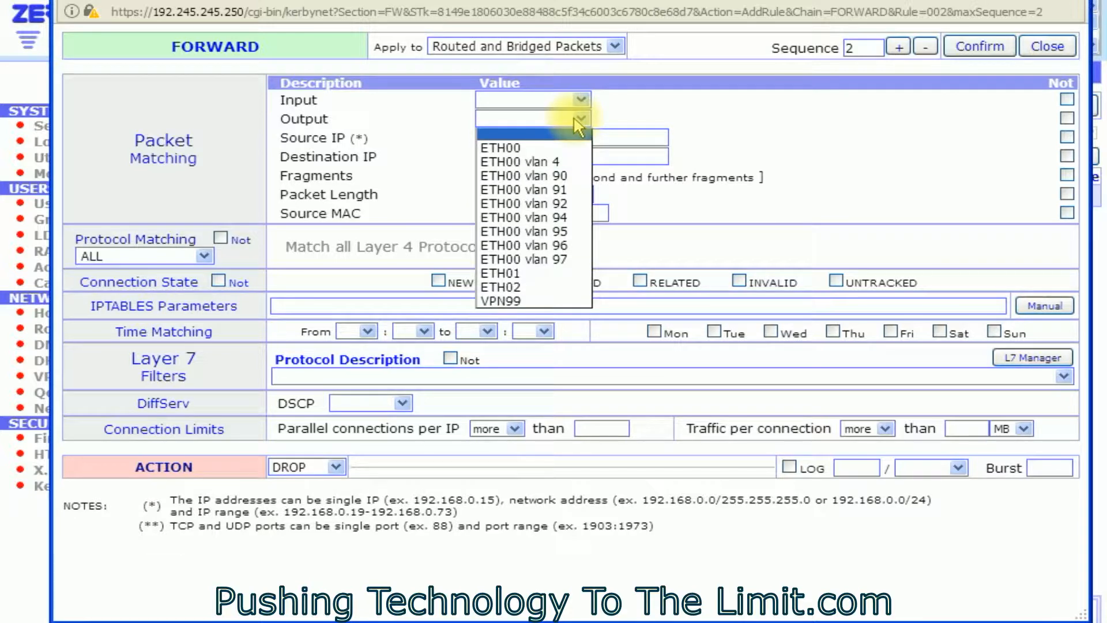
{"action": "left_click", "coordinate": [555, 275]}
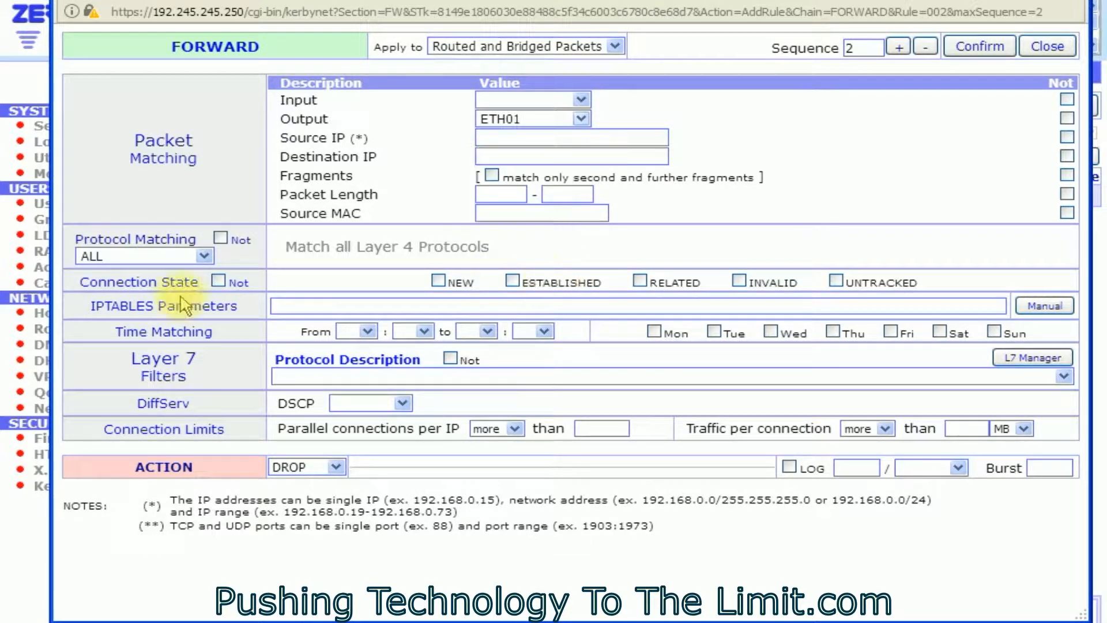
Step: Match UDP with destination port 135 in the second rule, confirm it, and save the FORWARD chain
{"action": "left_click", "coordinate": [123, 256]}
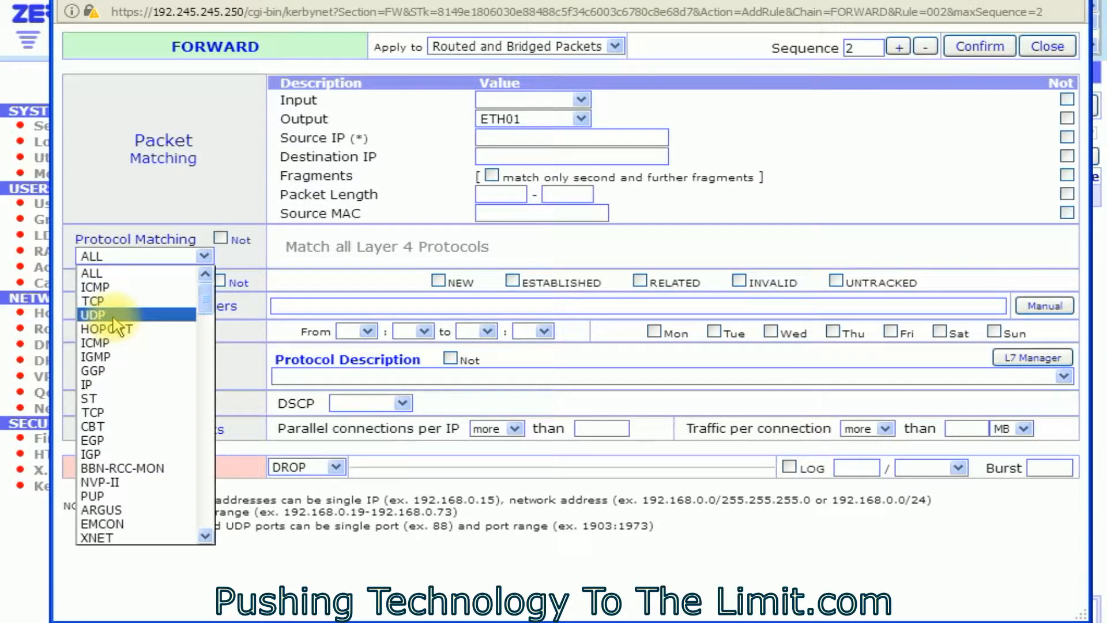
{"action": "left_click", "coordinate": [92, 315]}
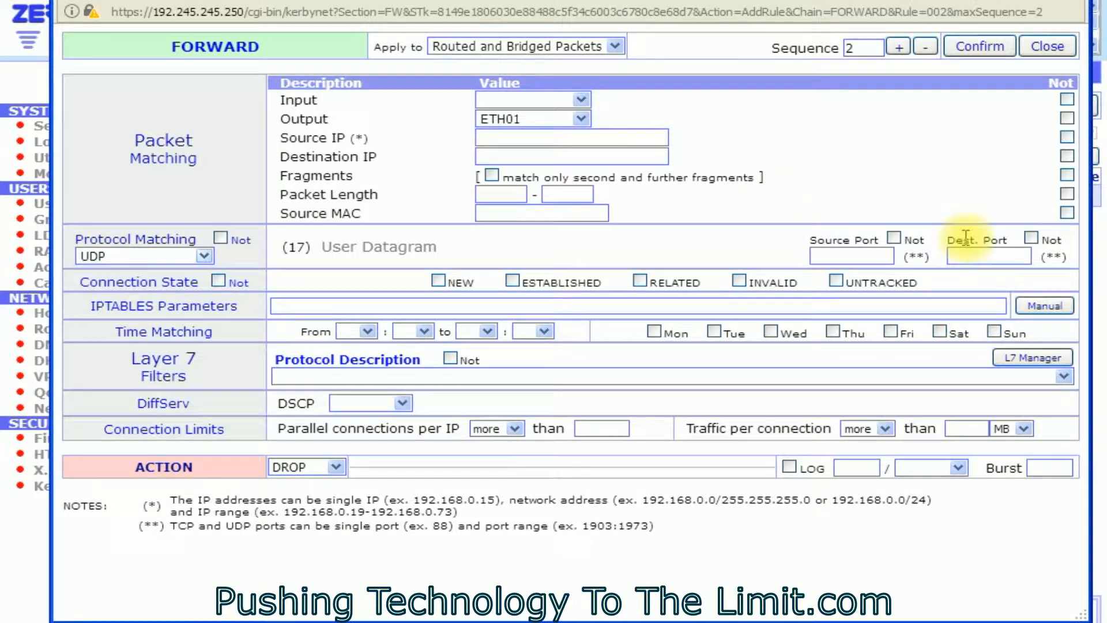
{"action": "left_click", "coordinate": [983, 258]}
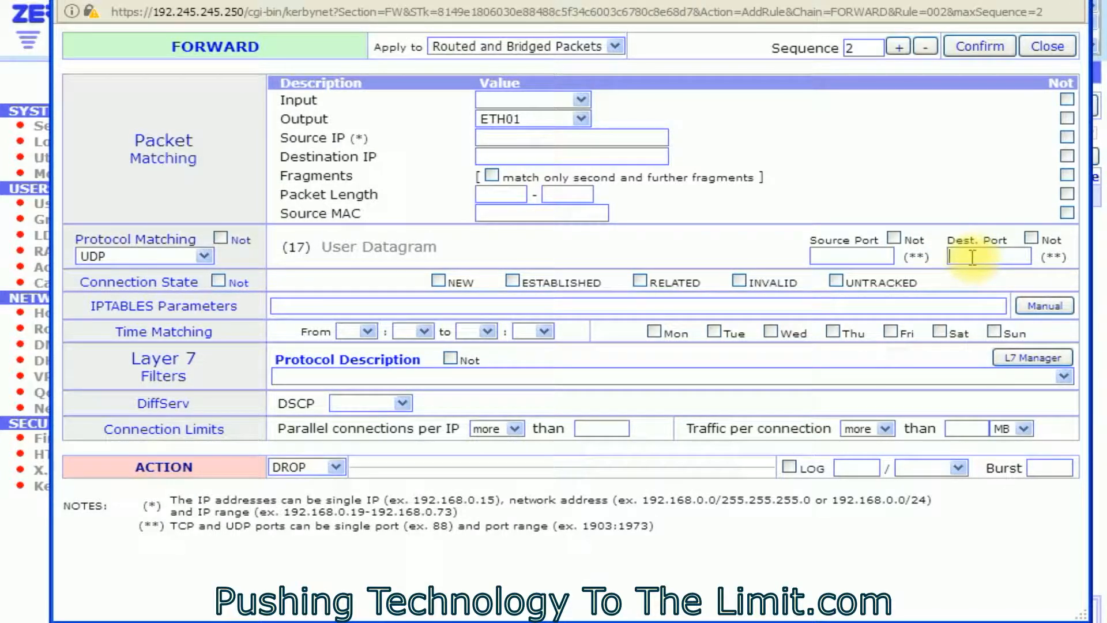
{"action": "type", "text": "13"}
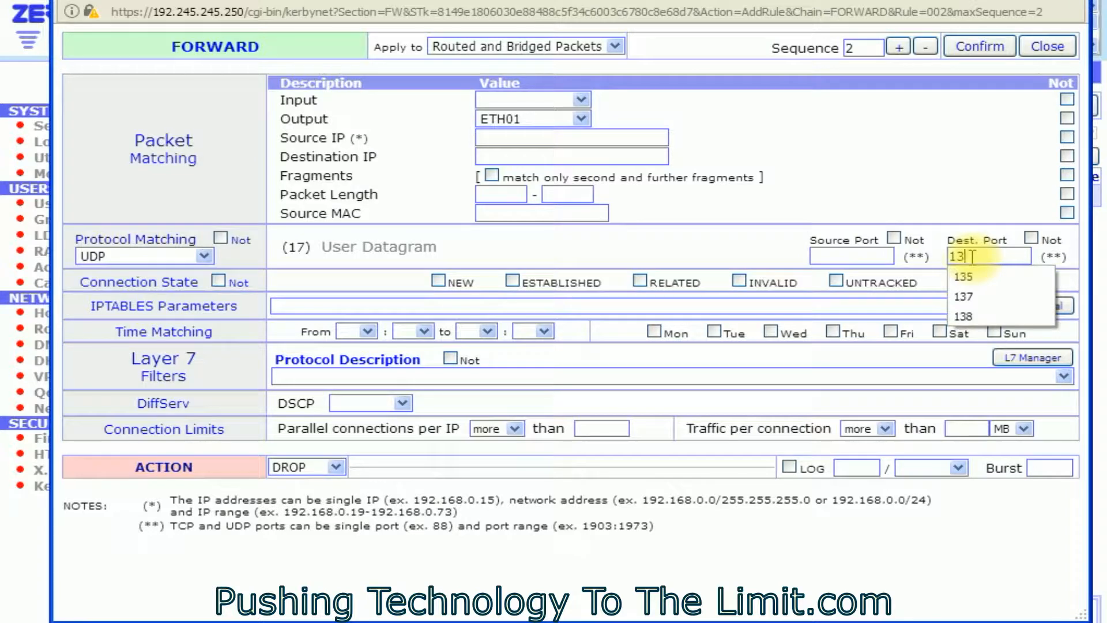
{"action": "type", "text": "5"}
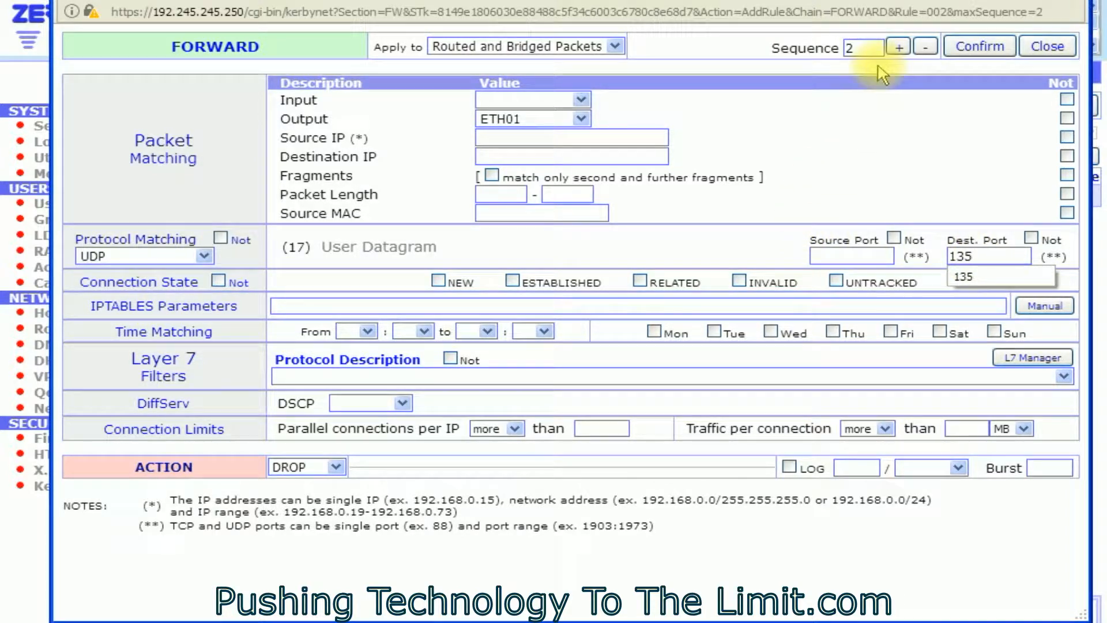
{"action": "left_click", "coordinate": [988, 48]}
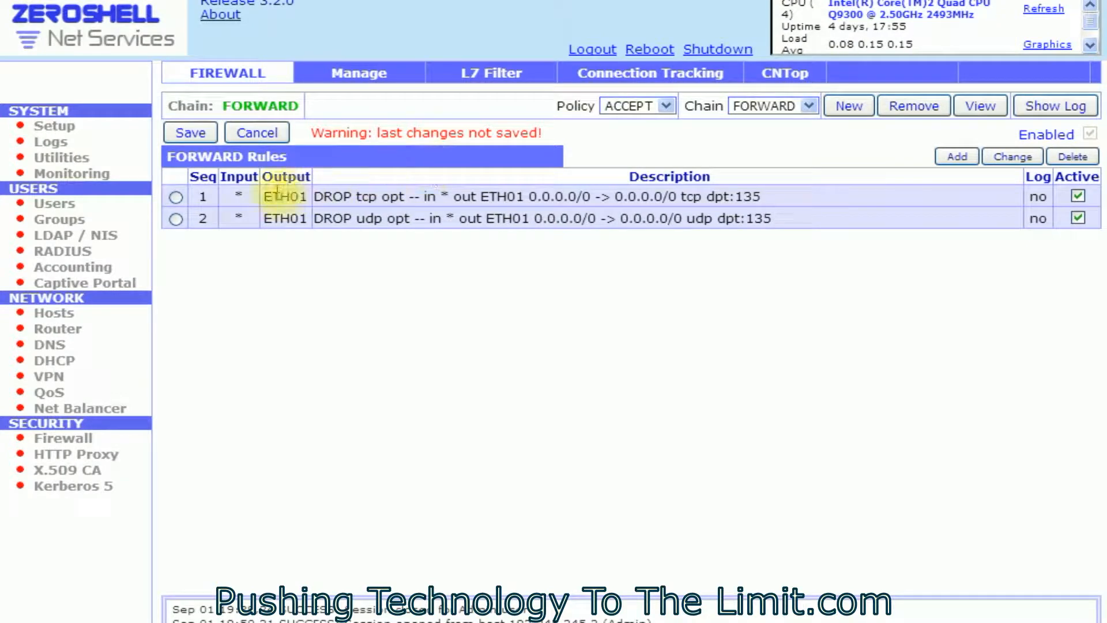
{"action": "left_click", "coordinate": [183, 133]}
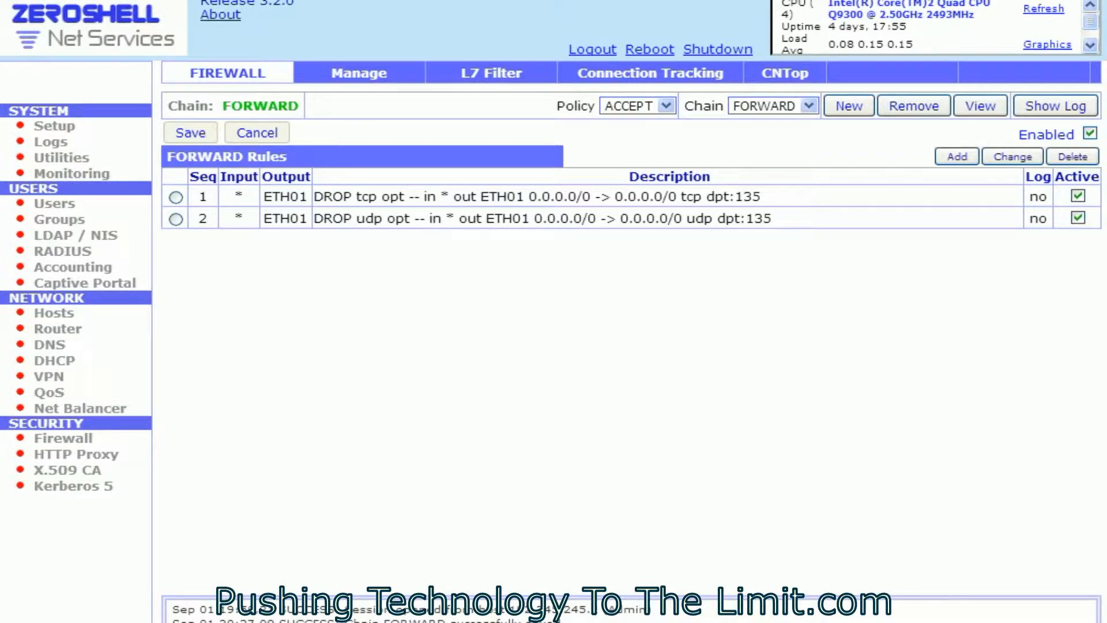
Step: Consult the AD-Related Ports document in WordPad and start a third FORWARD rule with the DROP action
{"action": "key", "text": "alt+Tab"}
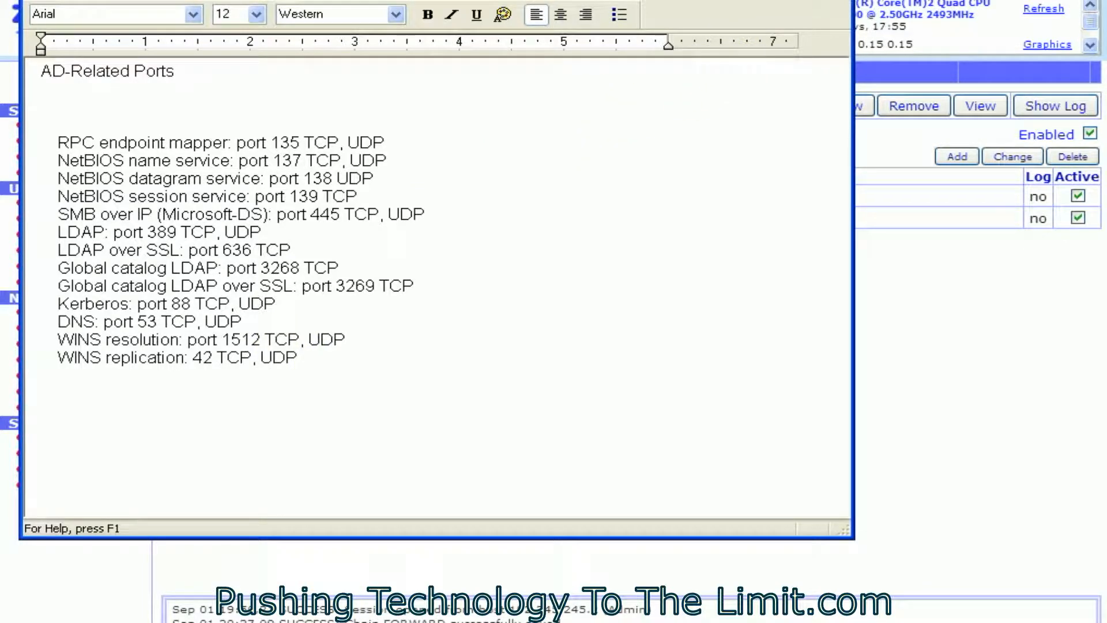
{"action": "left_click", "coordinate": [789, 0]}
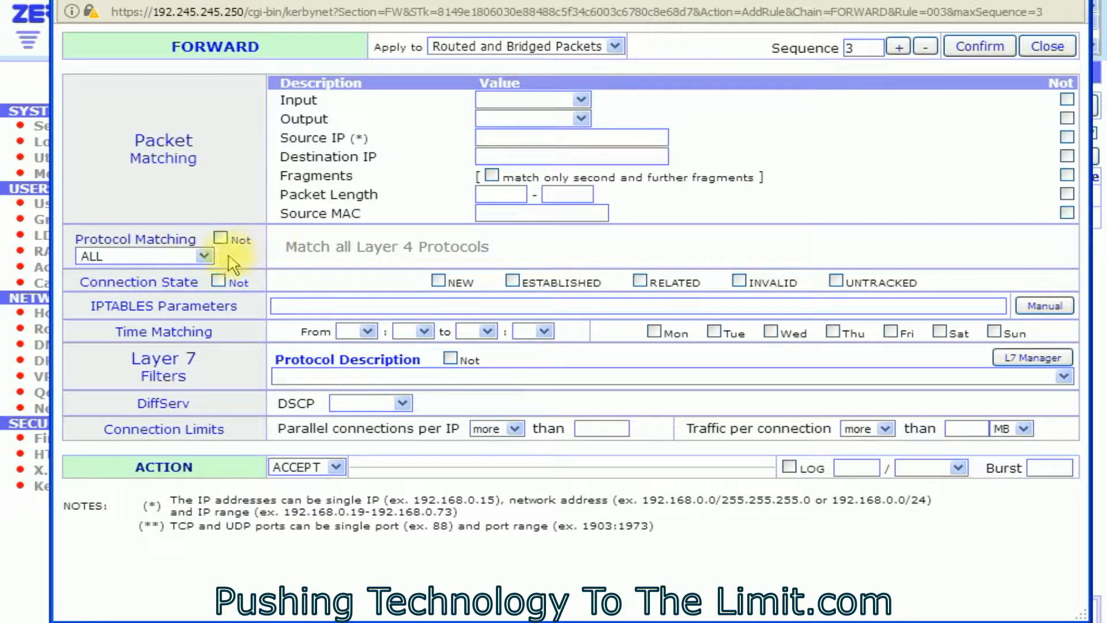
{"action": "left_click", "coordinate": [310, 466]}
{"action": "left_click", "coordinate": [311, 496]}
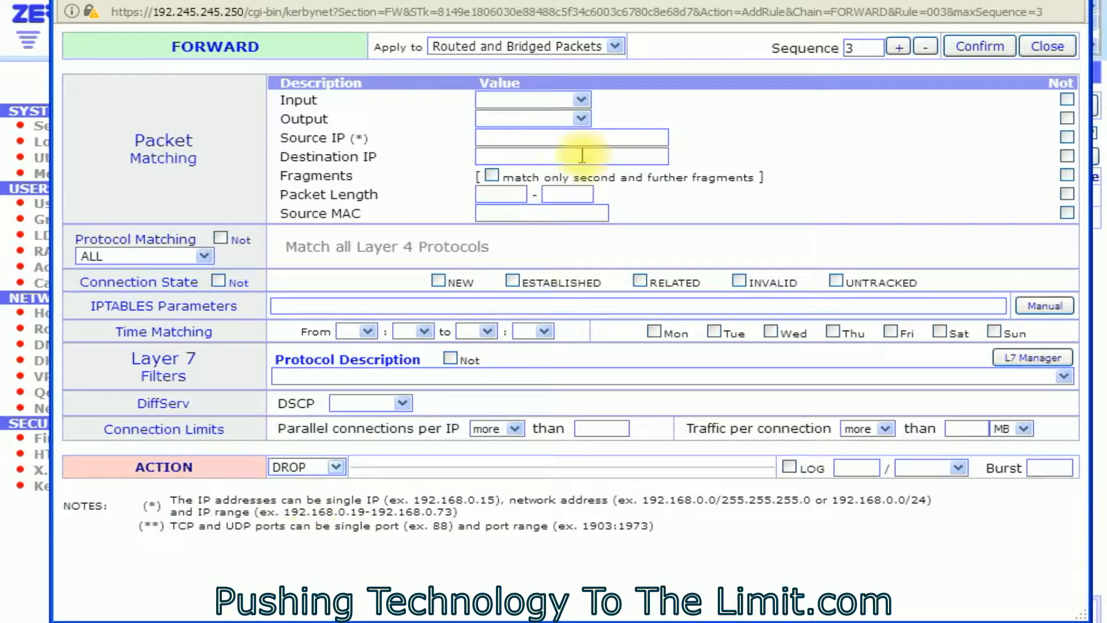
{"action": "left_click", "coordinate": [580, 120]}
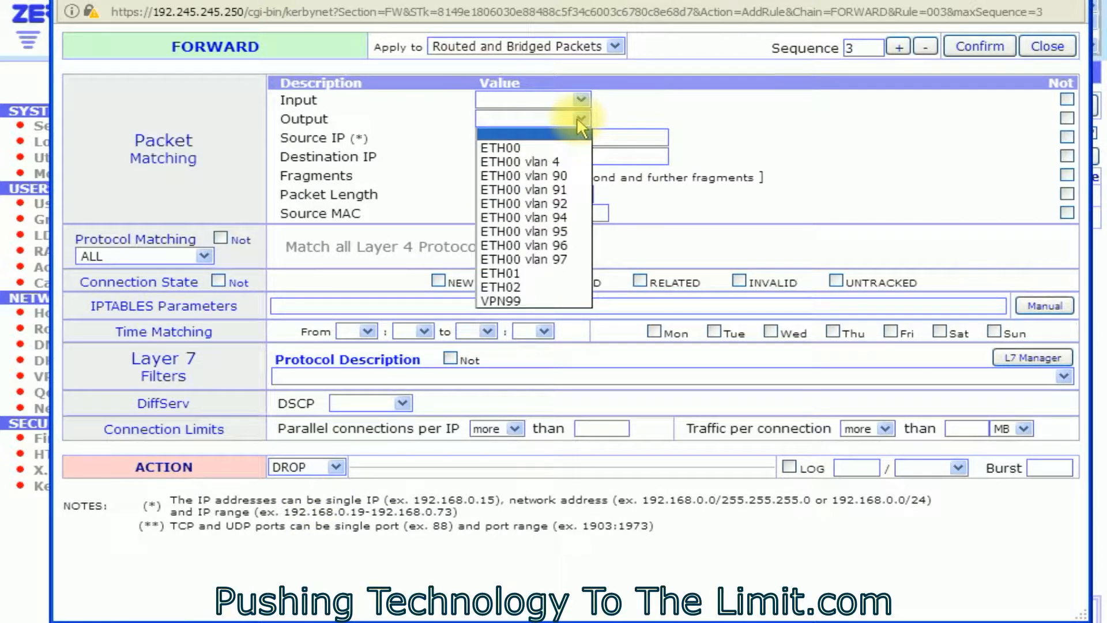
{"action": "left_click", "coordinate": [577, 118]}
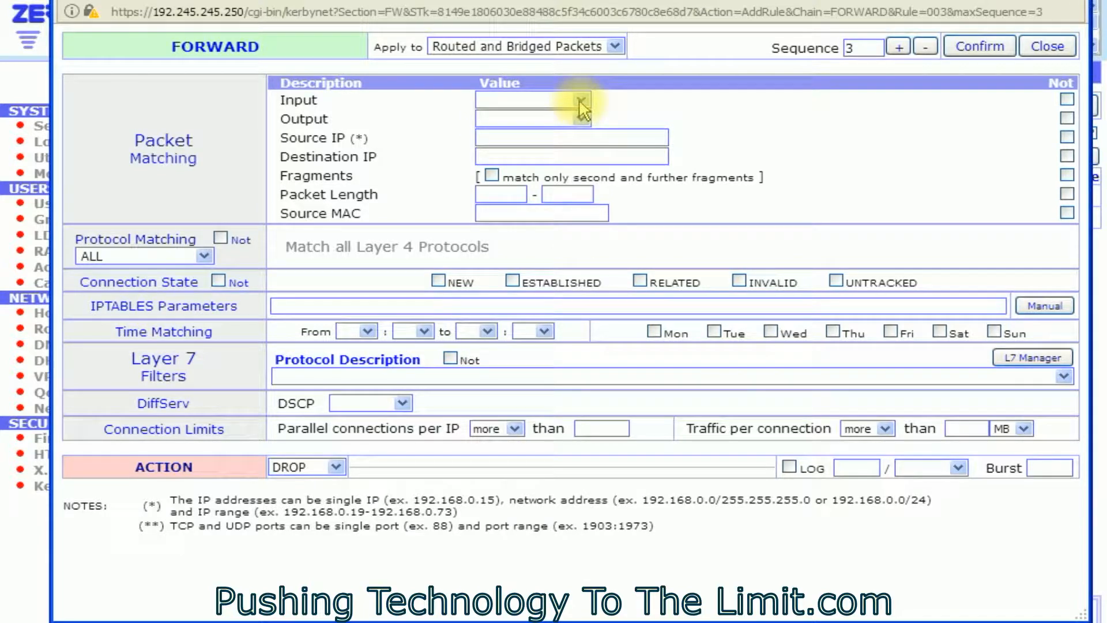
{"action": "left_click", "coordinate": [580, 101]}
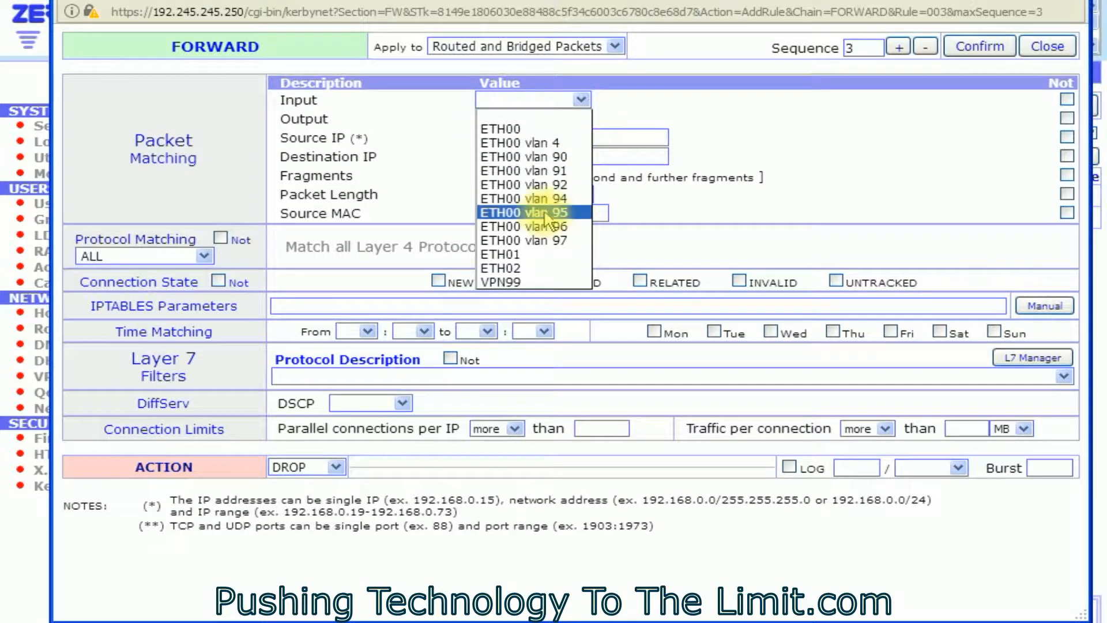
{"action": "left_click", "coordinate": [517, 160]}
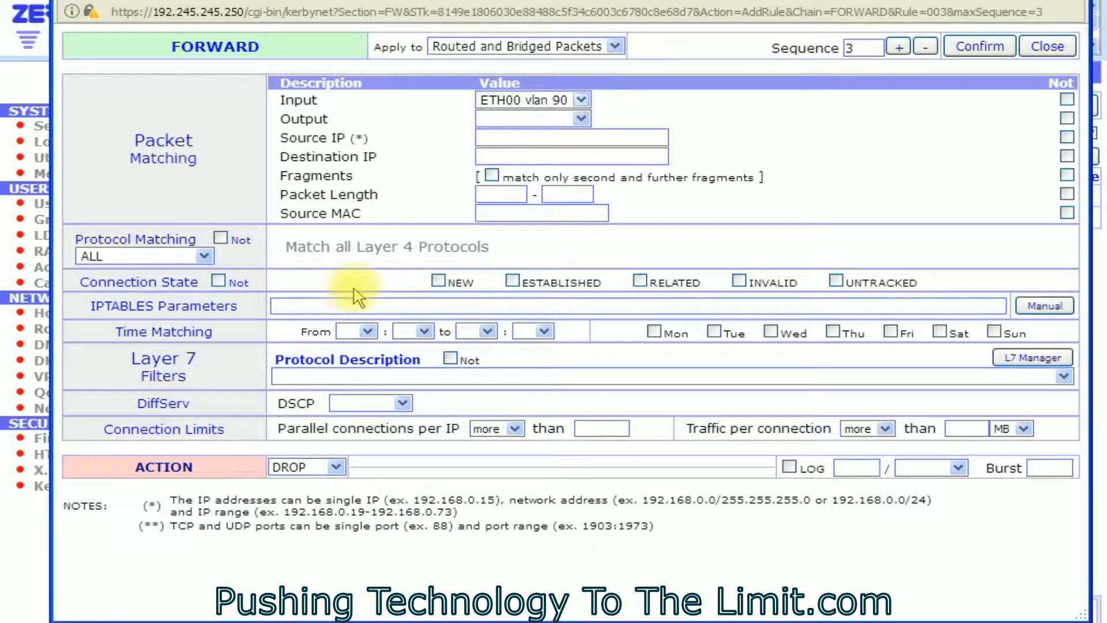
{"action": "left_click", "coordinate": [517, 101]}
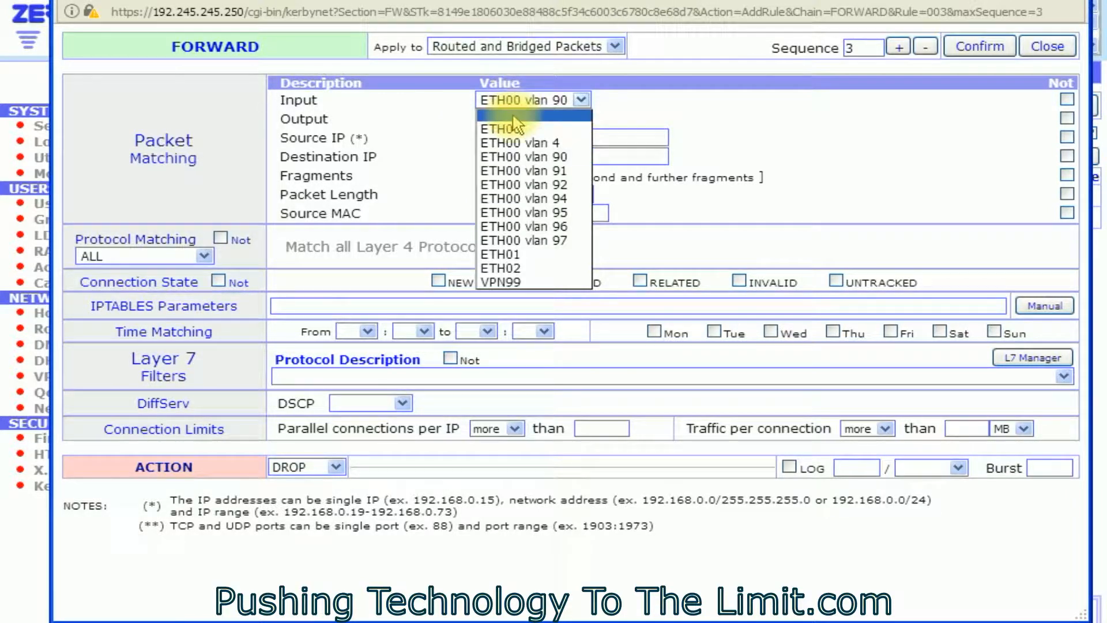
{"action": "left_click", "coordinate": [511, 112]}
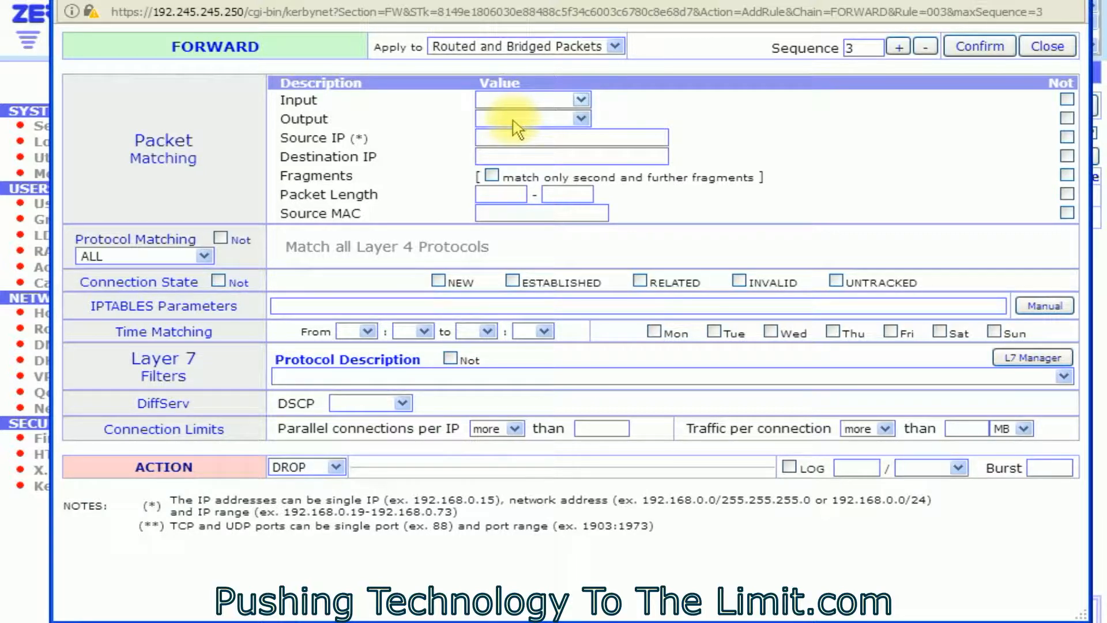
Step: Set ETH01 as the output interface of the third FORWARD rule
{"action": "left_click", "coordinate": [517, 119]}
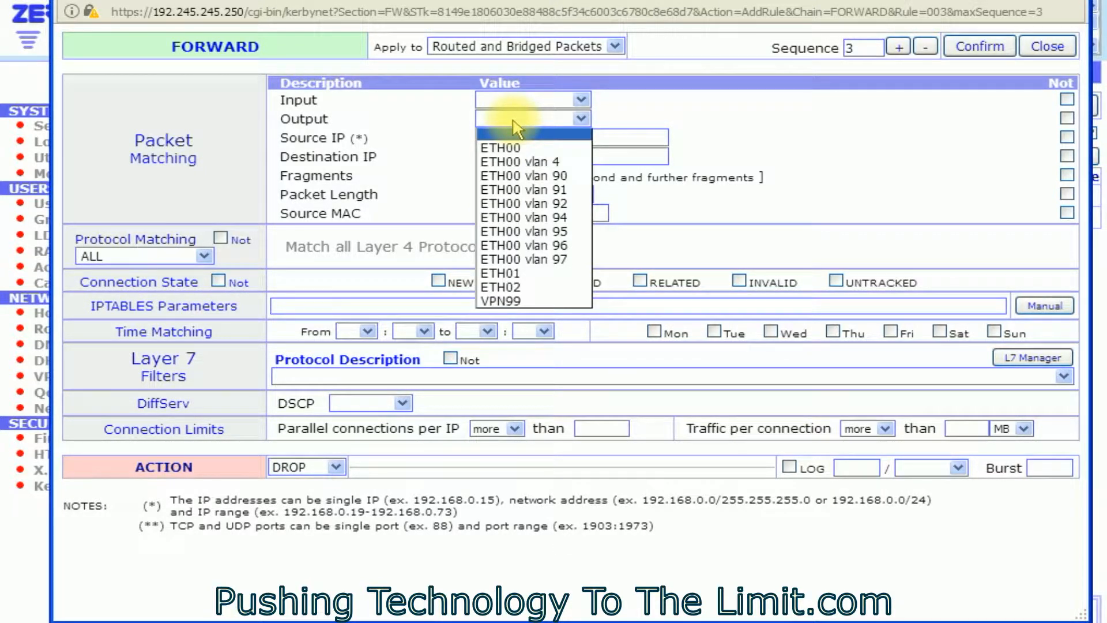
{"action": "left_click", "coordinate": [508, 275]}
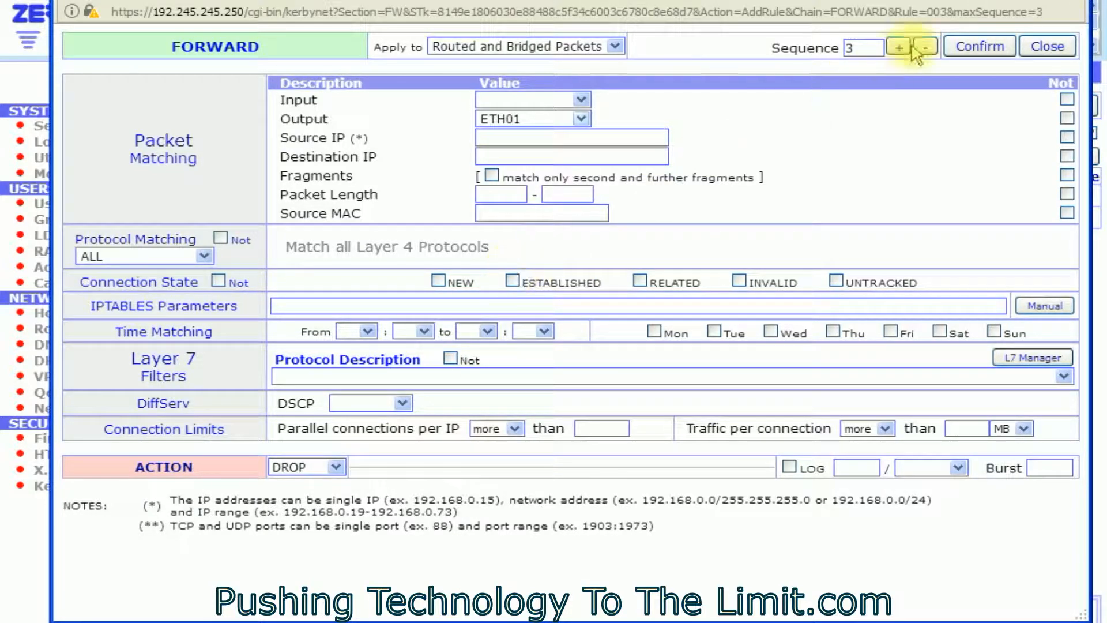
Step: Discard the unconfirmed third FORWARD rule, and start deactivating the UDP port 135 rule but cancel it
{"action": "left_click", "coordinate": [1045, 47]}
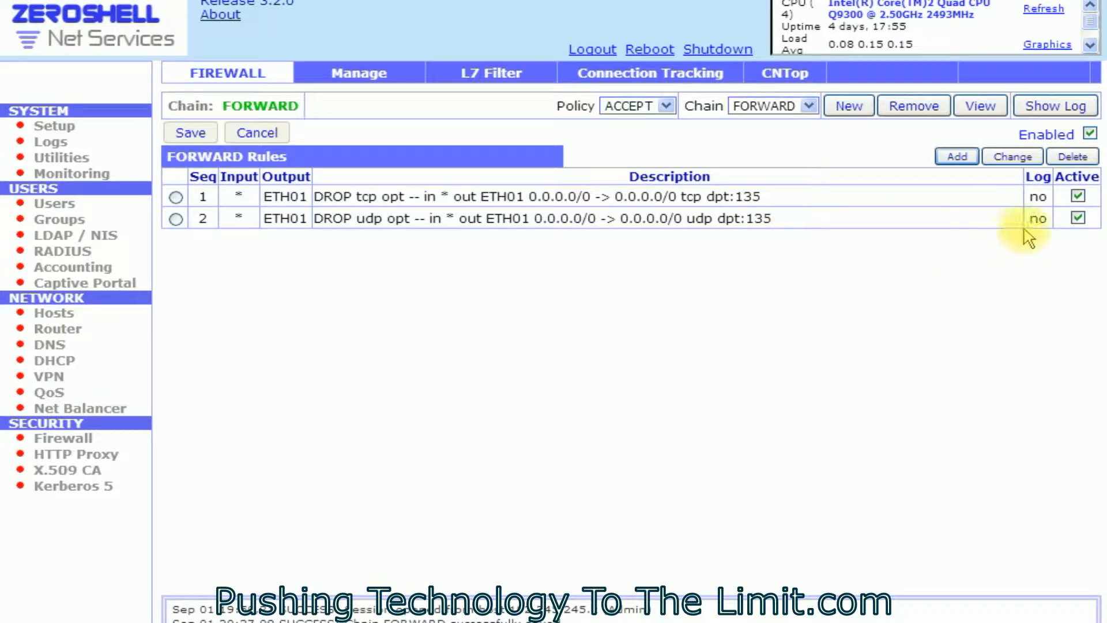
{"action": "left_click", "coordinate": [1077, 218]}
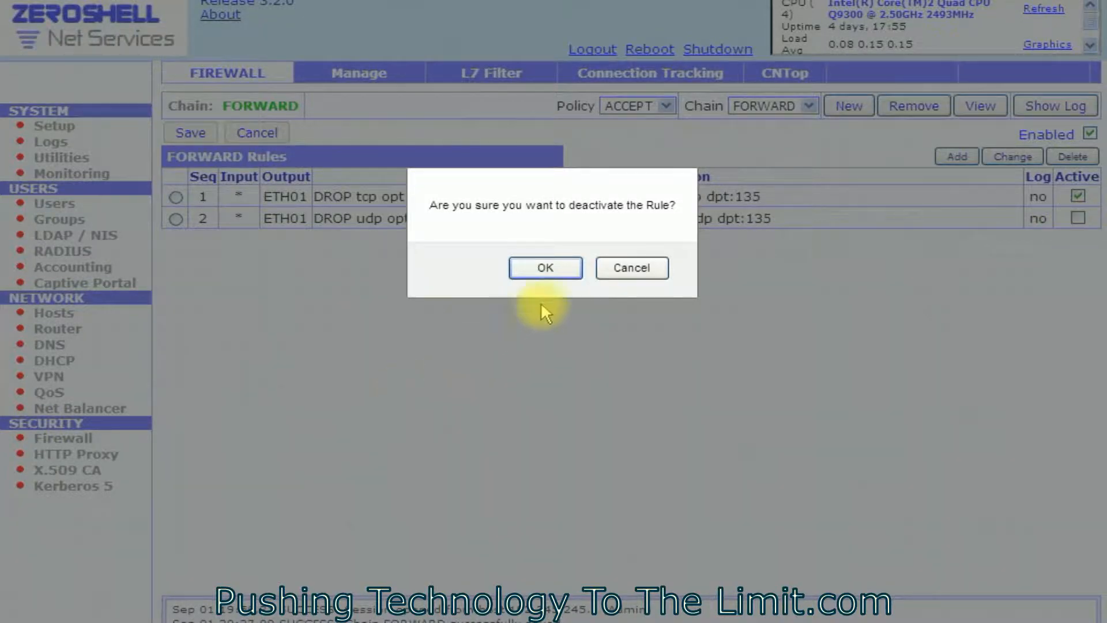
{"action": "left_click", "coordinate": [631, 267]}
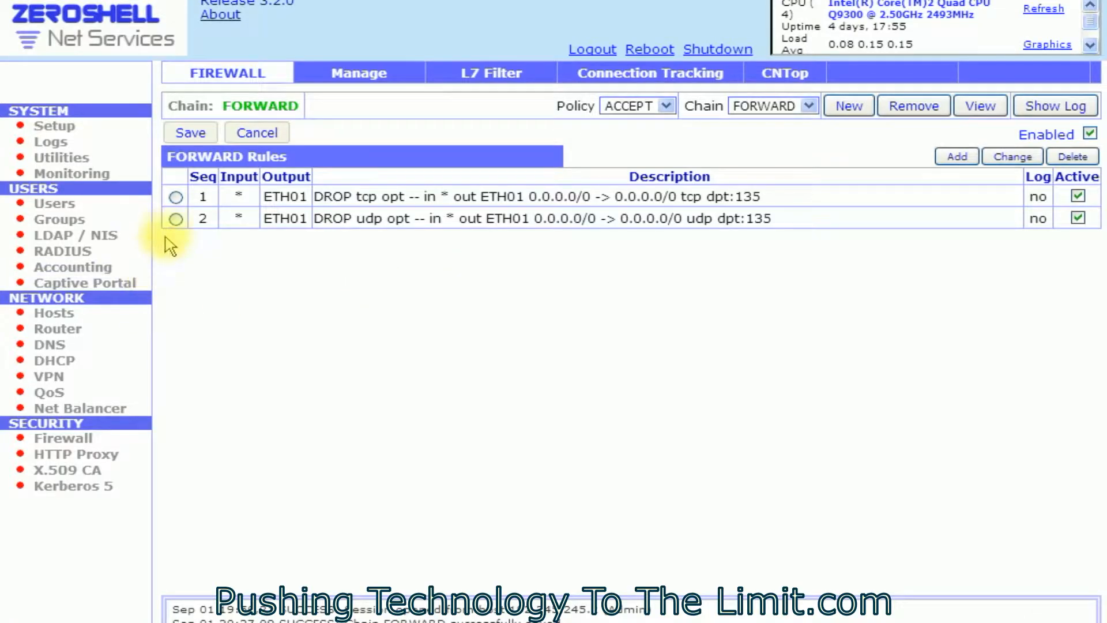
Step: Delete the UDP and TCP port 135 rules from the FORWARD chain and save the chain
{"action": "left_click", "coordinate": [176, 218]}
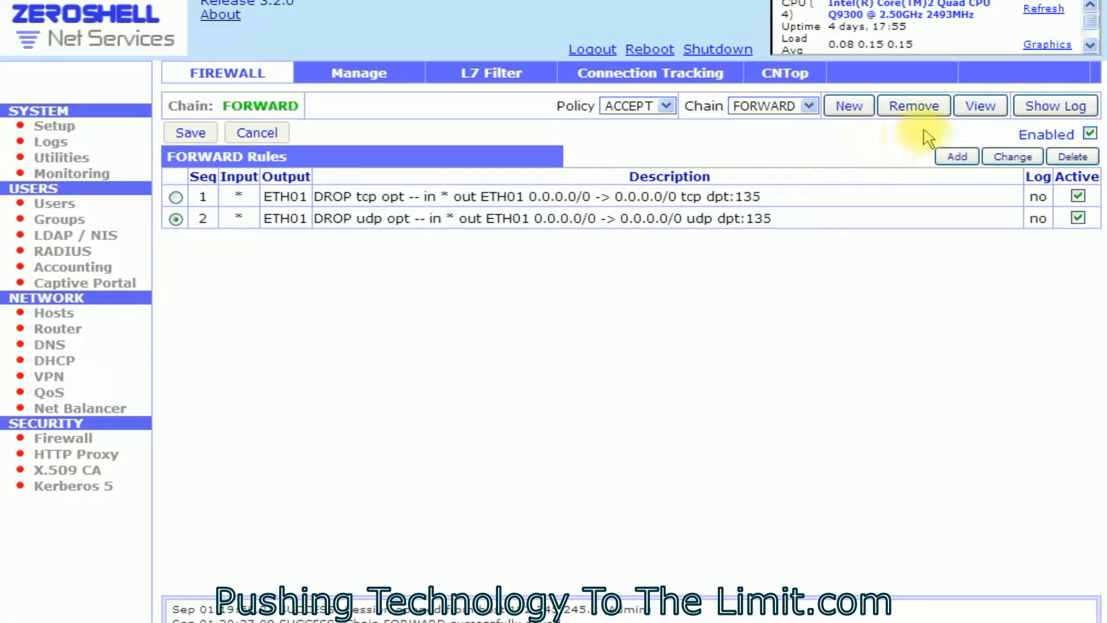
{"action": "left_click", "coordinate": [1072, 157]}
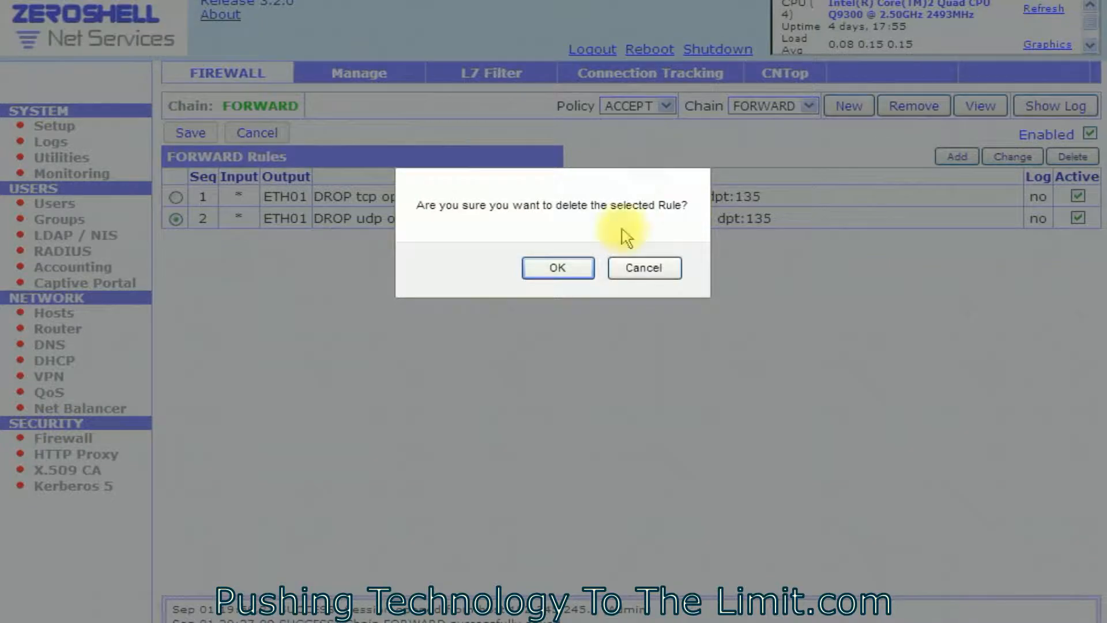
{"action": "left_click", "coordinate": [556, 270]}
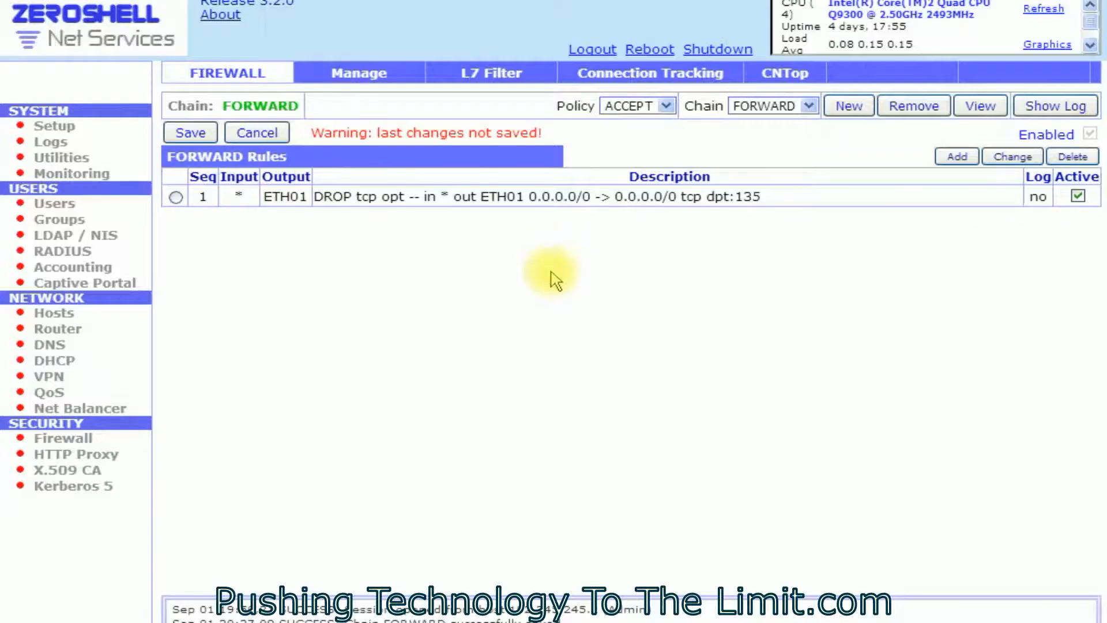
{"action": "left_click", "coordinate": [176, 197]}
{"action": "left_click", "coordinate": [1073, 156]}
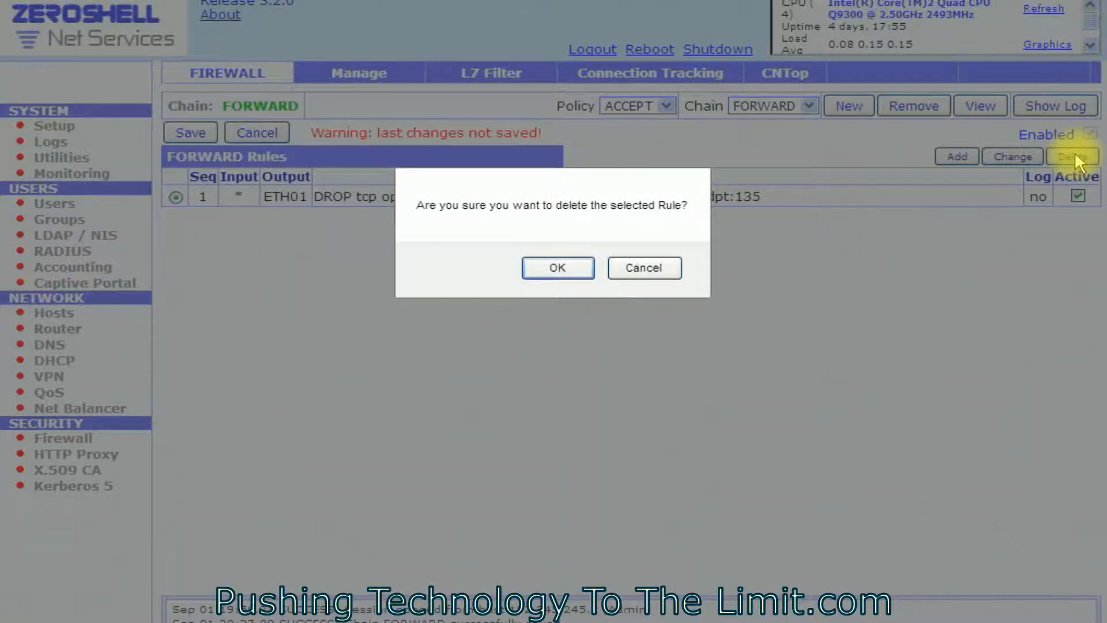
{"action": "left_click", "coordinate": [555, 267]}
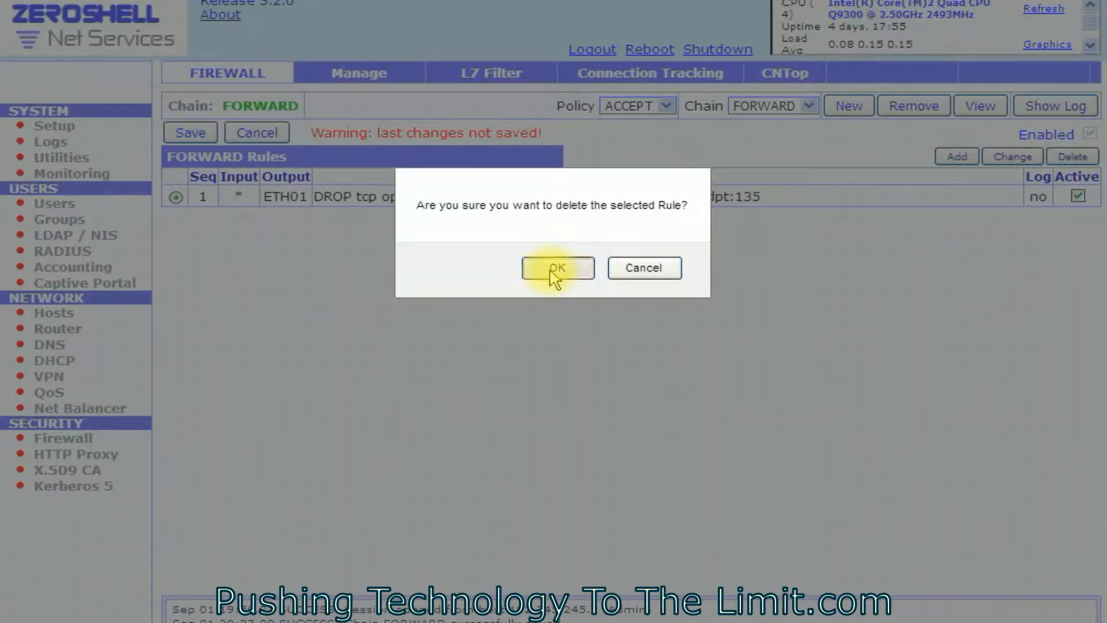
{"action": "left_click", "coordinate": [192, 133]}
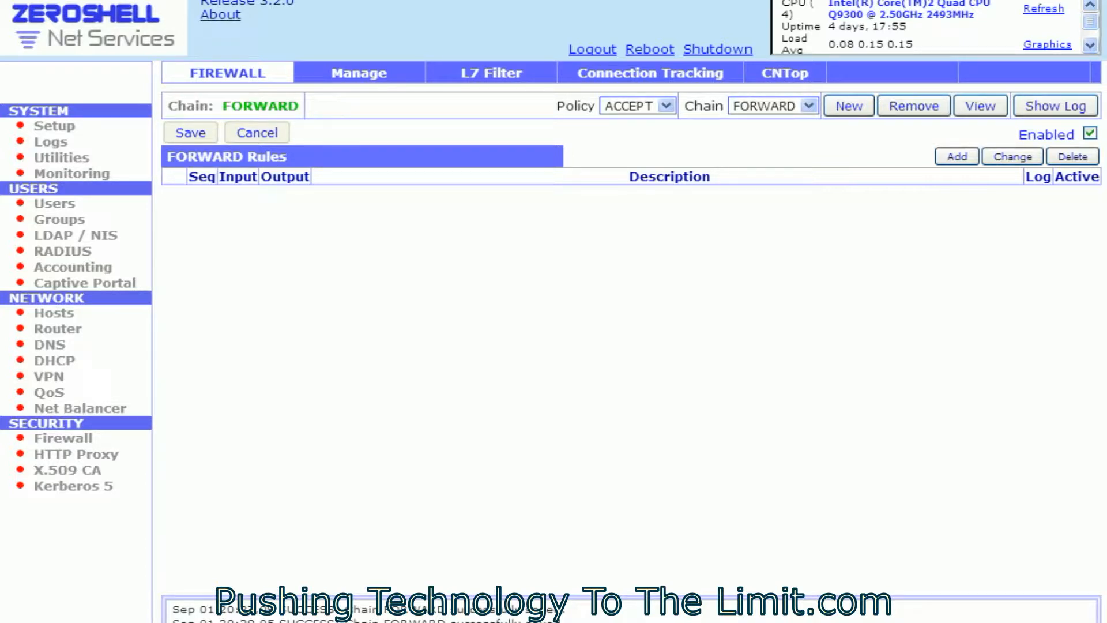
Step: Review the weather site load-time notes in WordPad and the Clear All History options in Firefox without clearing anything
{"action": "key", "text": "alt+Tab"}
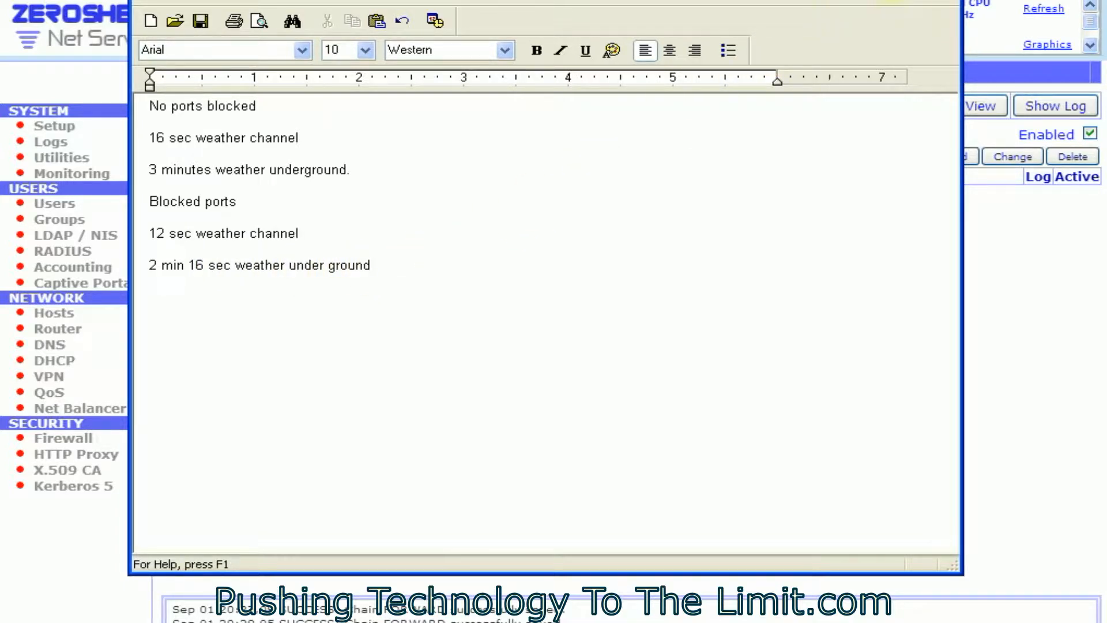
{"action": "left_click", "coordinate": [893, 0]}
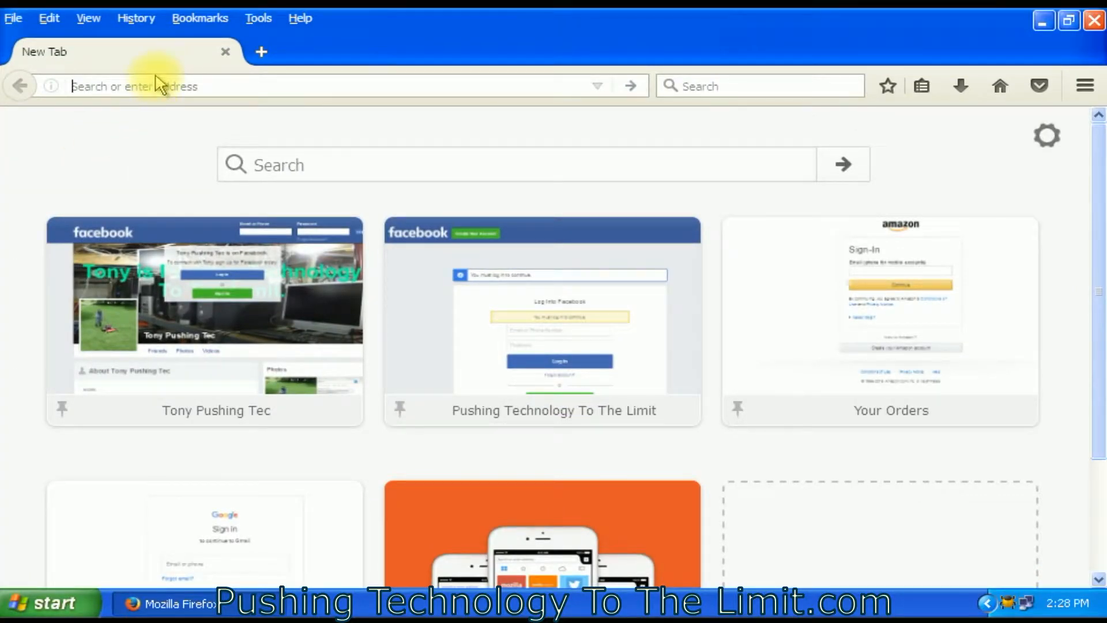
{"action": "left_click", "coordinate": [137, 19]}
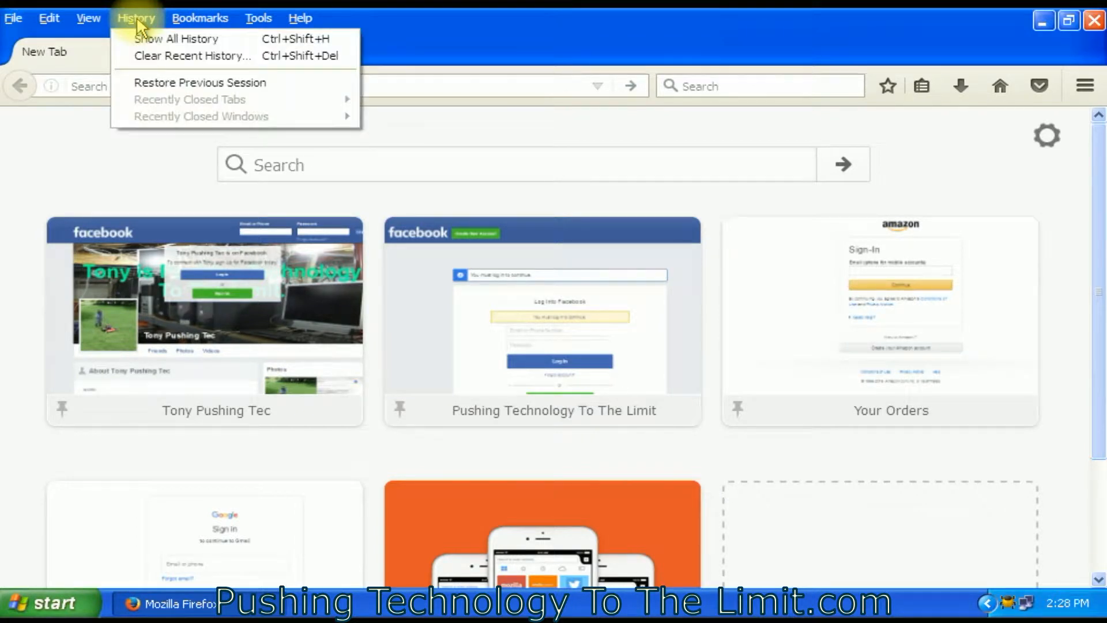
{"action": "left_click", "coordinate": [153, 56]}
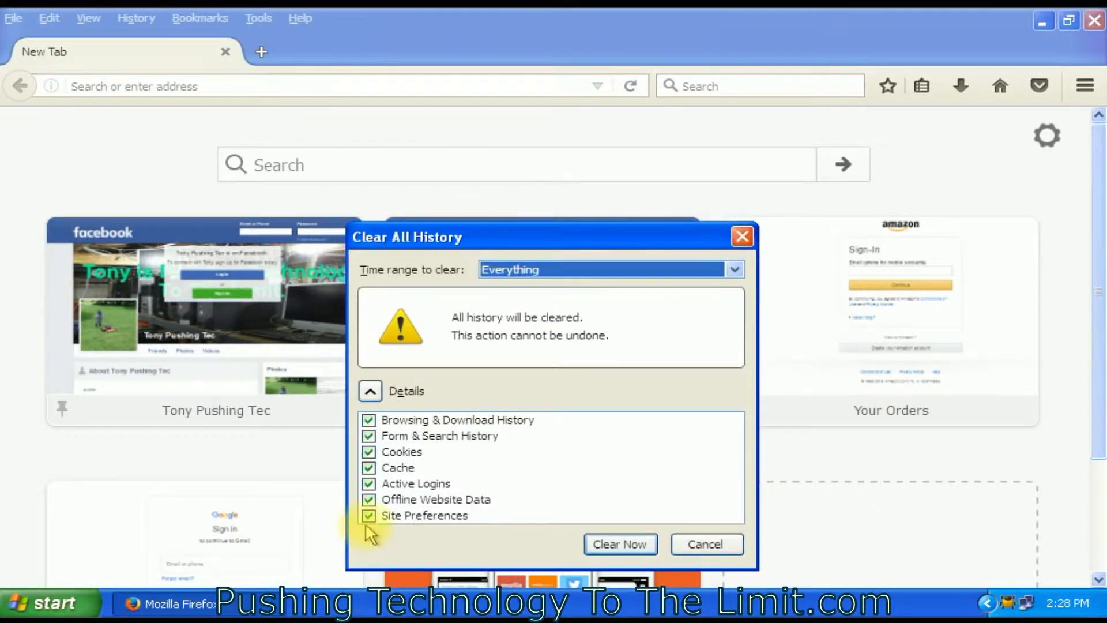
{"action": "left_click", "coordinate": [704, 541]}
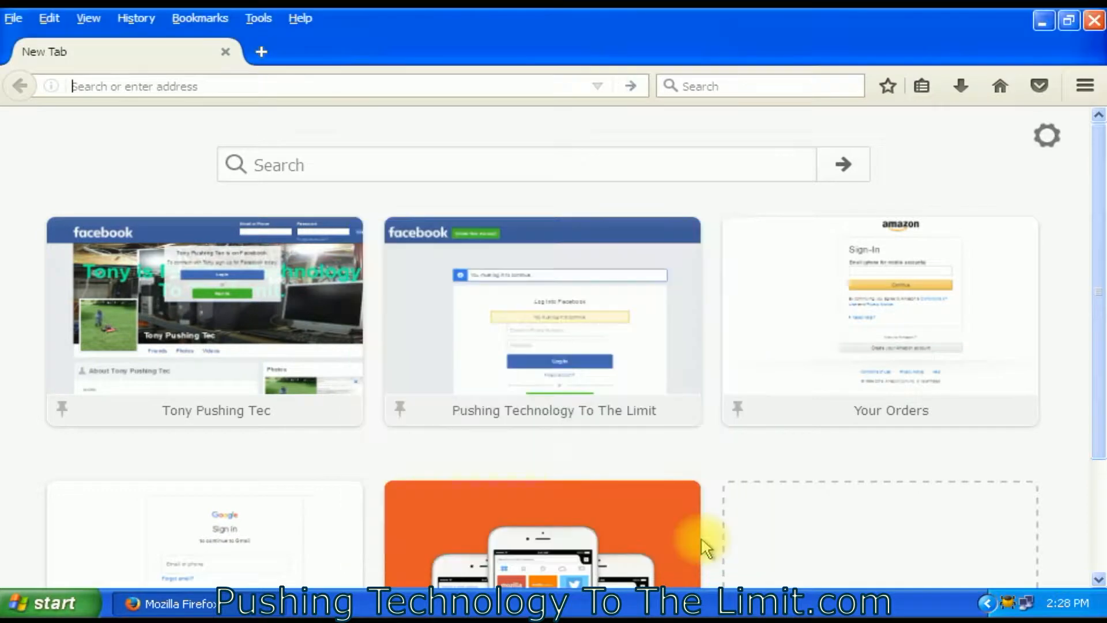
Step: Load the bookmarked Syracuse forecast from The Weather Channel, then close its tab, leaving a new blank one
{"action": "left_click", "coordinate": [213, 18]}
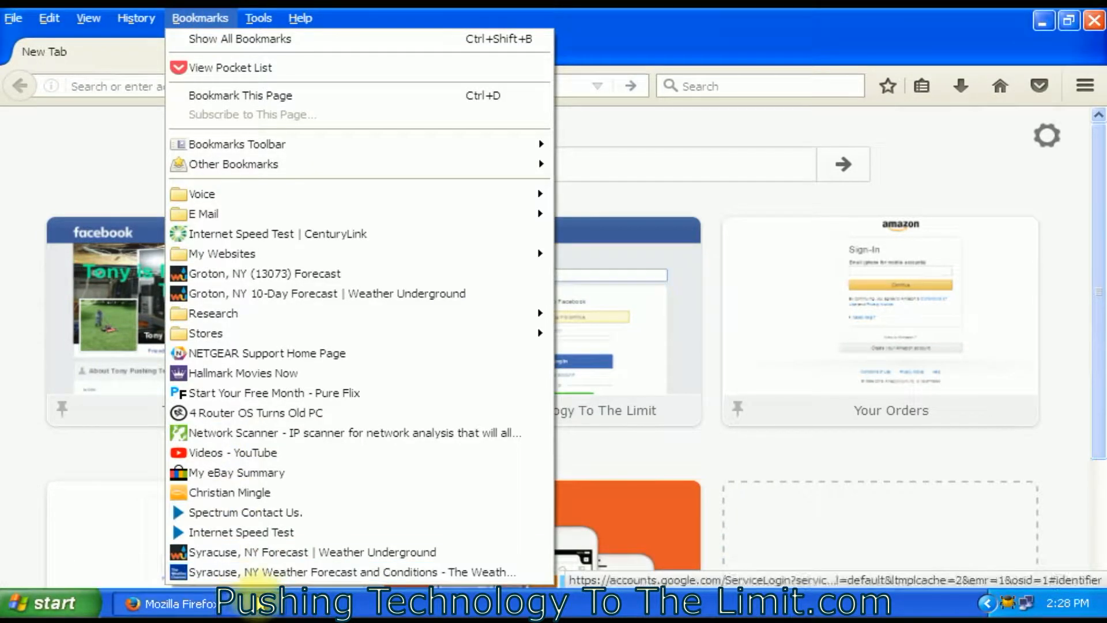
{"action": "left_click", "coordinate": [233, 575]}
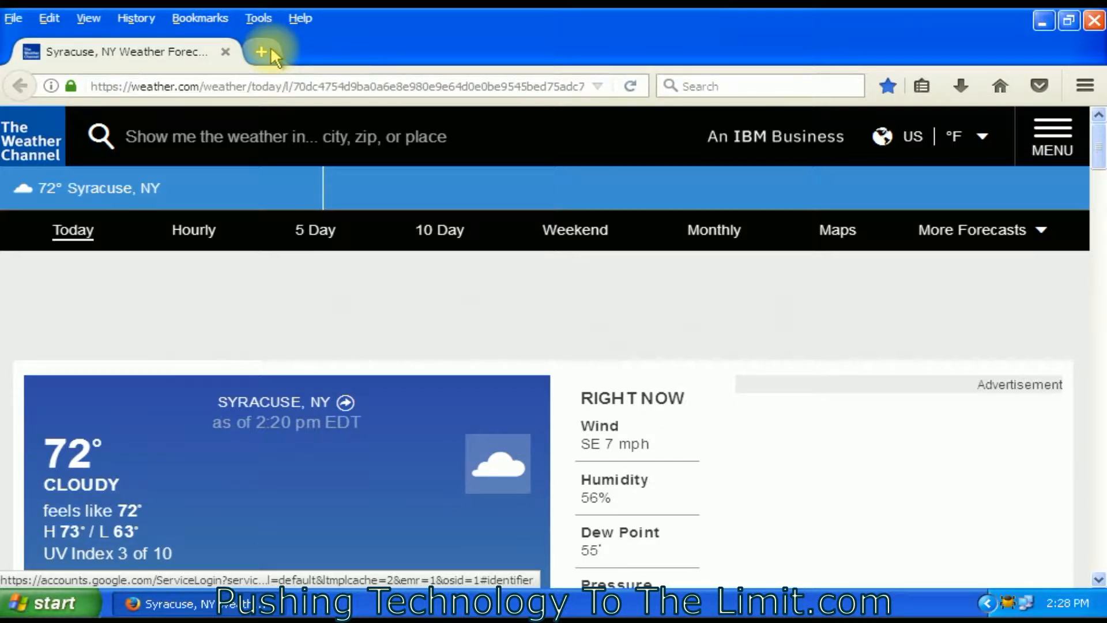
{"action": "left_click", "coordinate": [269, 51]}
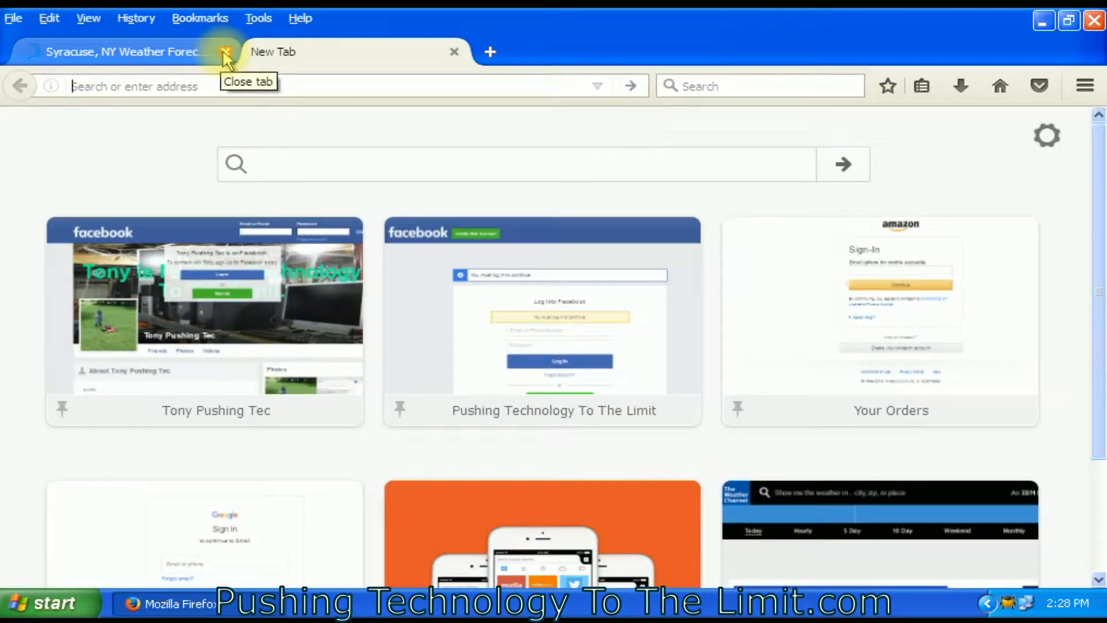
{"action": "left_click", "coordinate": [225, 51]}
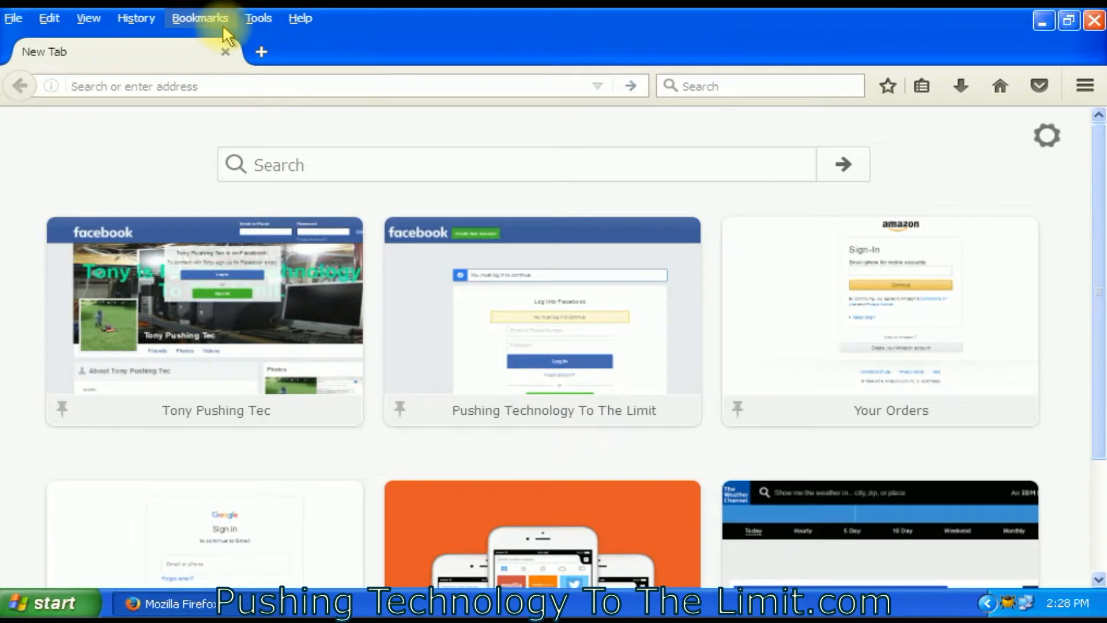
Step: Load the bookmarked Syracuse forecast from Weather Underground and check the page content down to the air quality section
{"action": "left_click", "coordinate": [199, 17]}
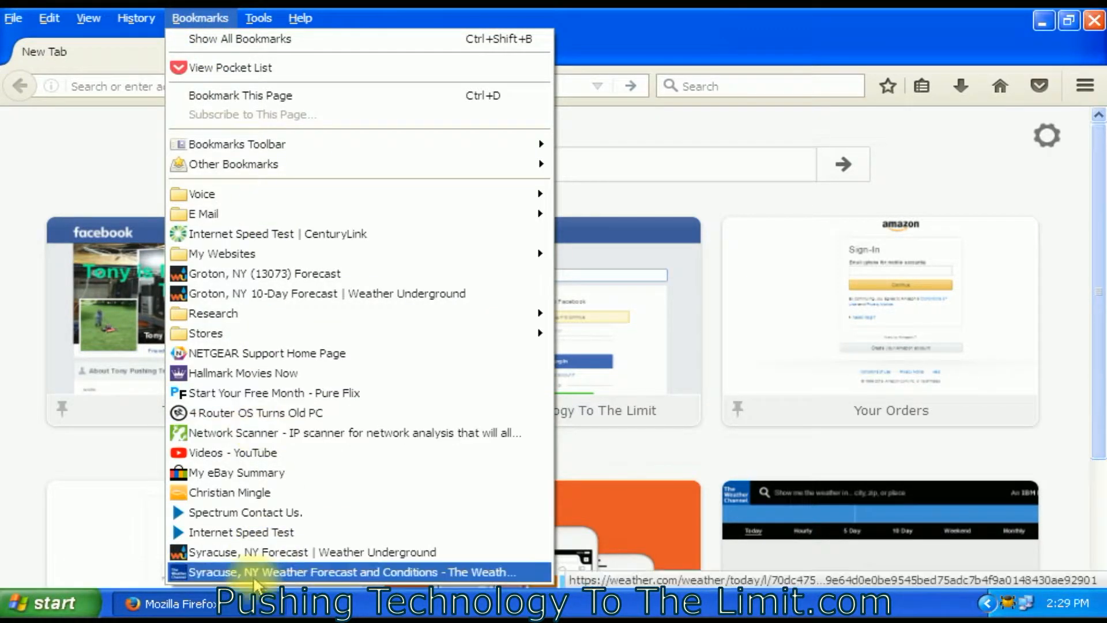
{"action": "left_click", "coordinate": [242, 551]}
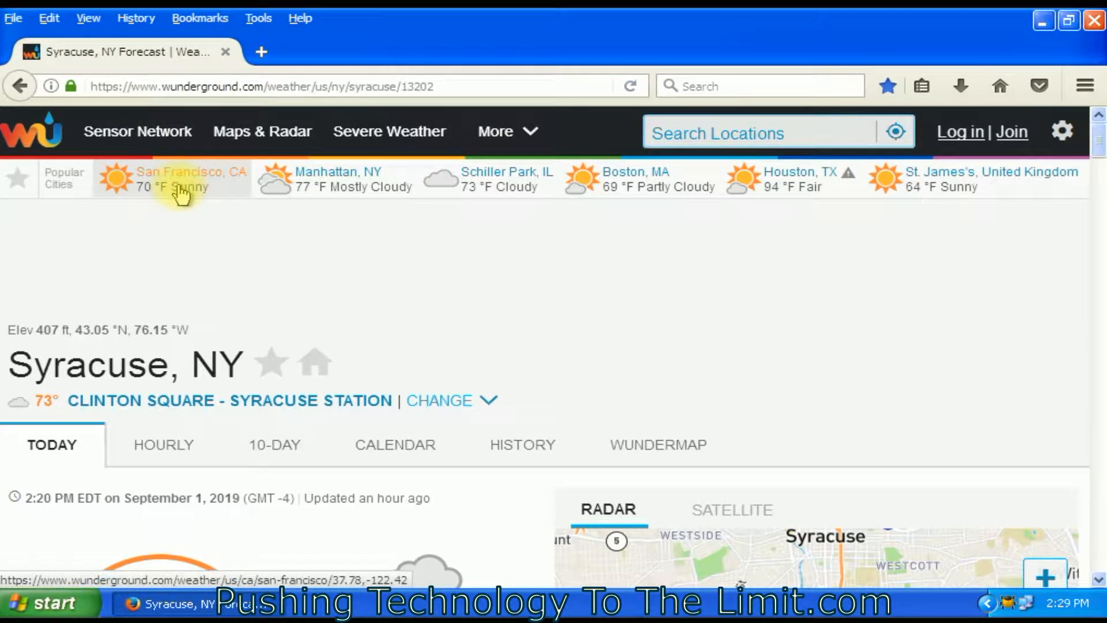
{"action": "scroll", "coordinate": [191, 230], "scroll_direction": "down", "scroll_amount": 5}
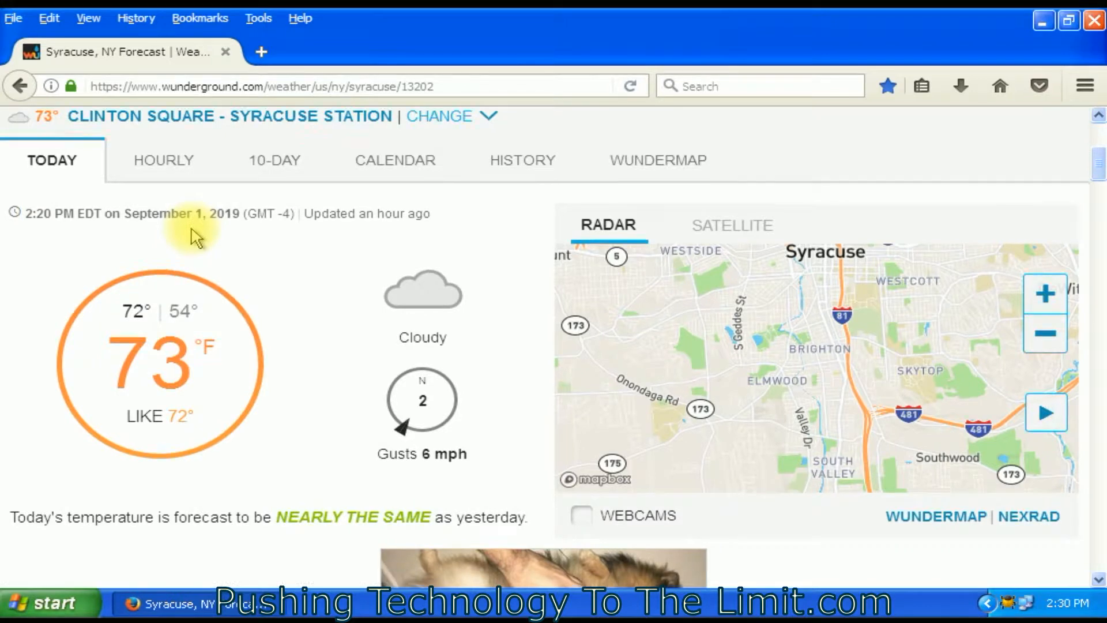
{"action": "scroll", "coordinate": [195, 235], "scroll_direction": "down", "scroll_amount": 4}
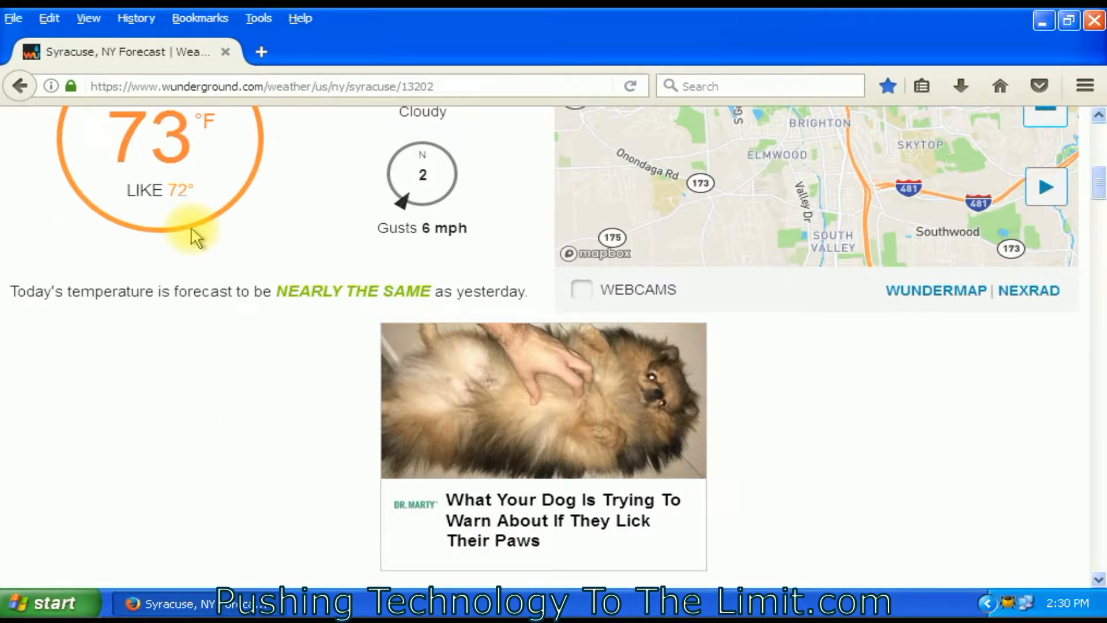
{"action": "scroll", "coordinate": [196, 237], "scroll_direction": "down", "scroll_amount": 10}
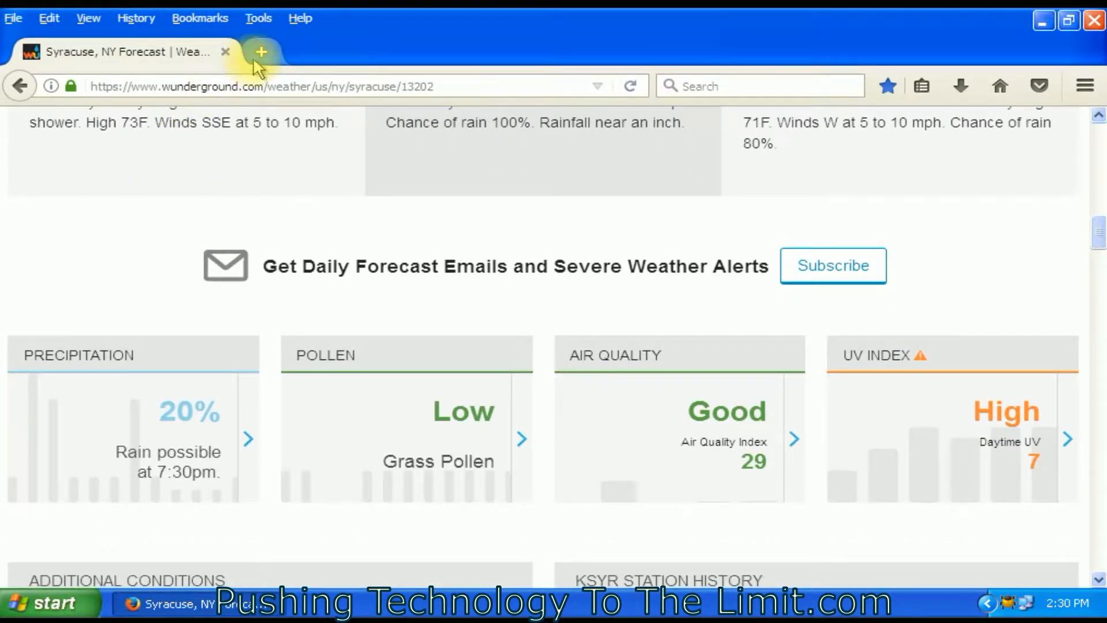
Step: Close the Weather Underground page, clear all history with the time range Everything, and close Firefox
{"action": "left_click", "coordinate": [261, 52]}
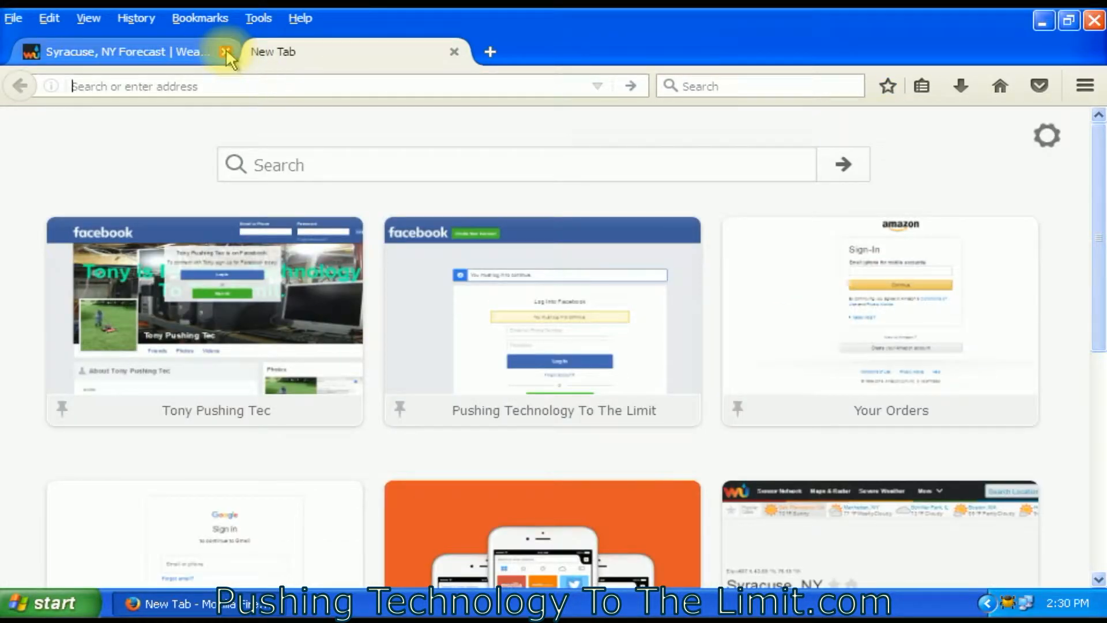
{"action": "left_click", "coordinate": [225, 52]}
{"action": "left_click", "coordinate": [136, 18]}
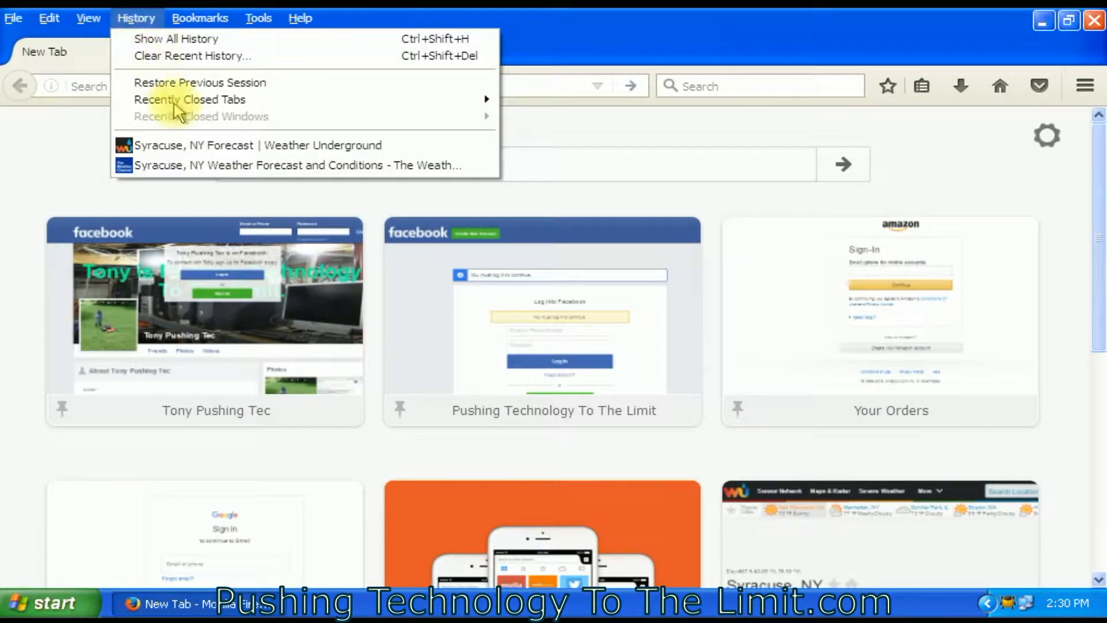
{"action": "left_click", "coordinate": [165, 55]}
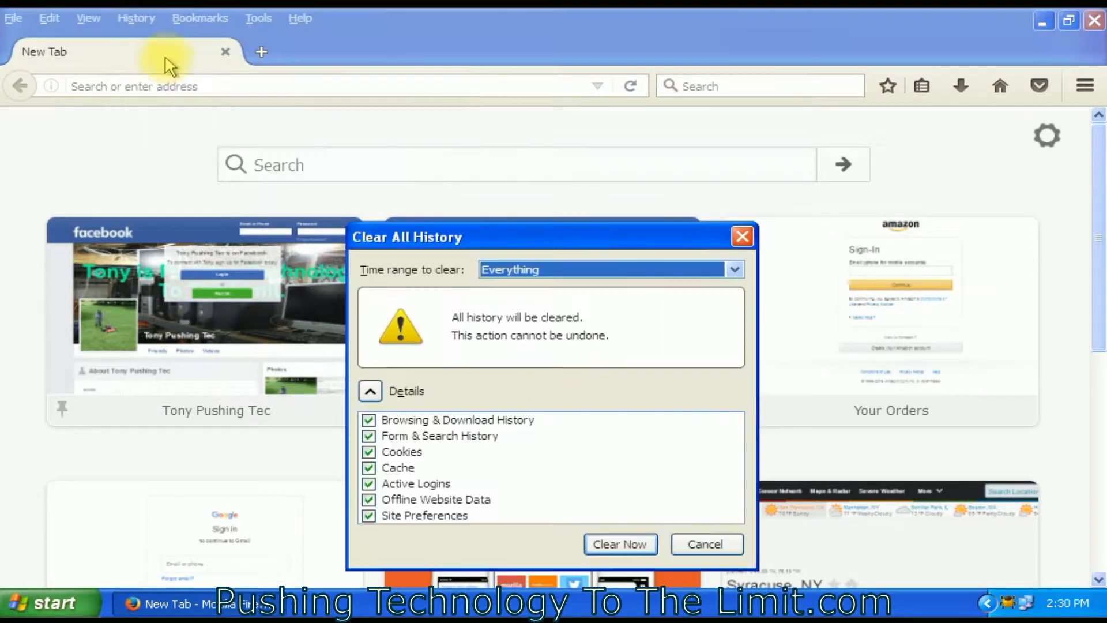
{"action": "left_click", "coordinate": [637, 544]}
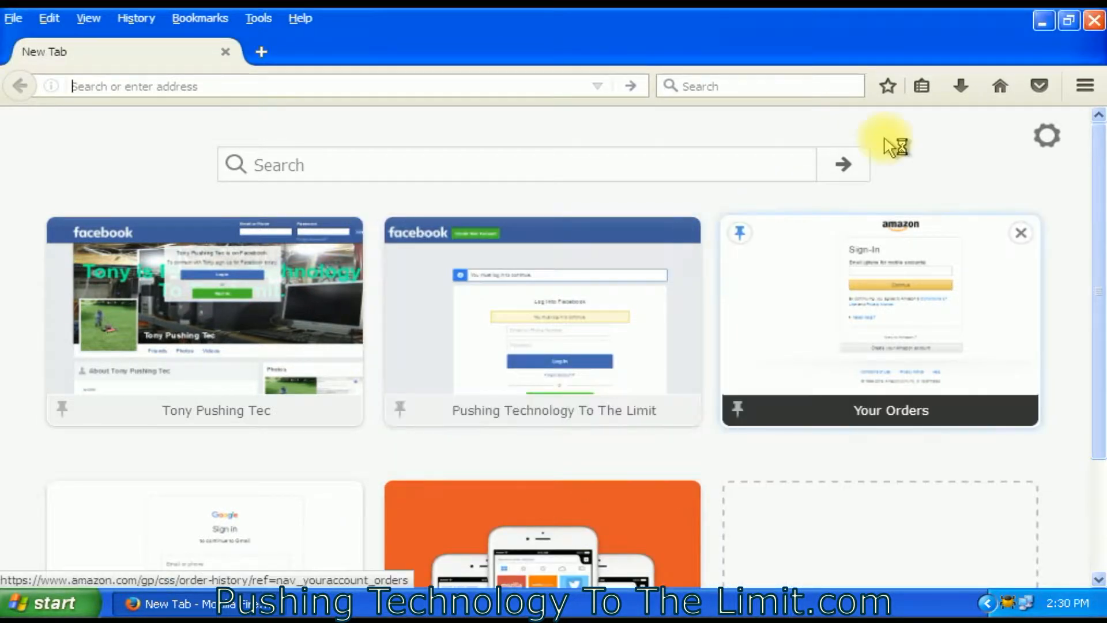
{"action": "left_click", "coordinate": [1097, 21]}
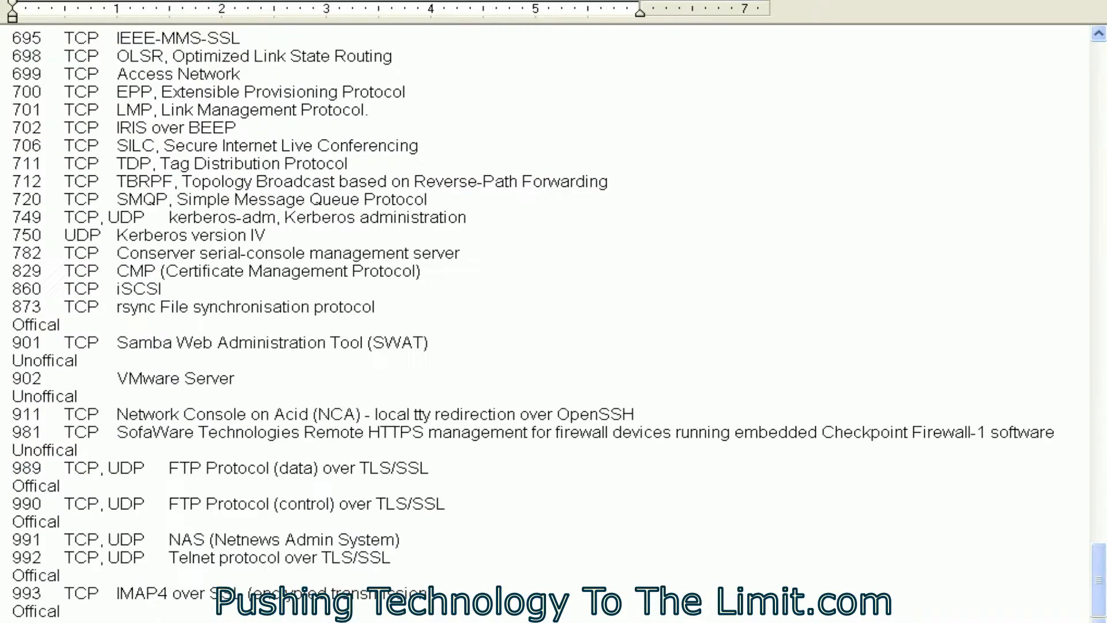
Step: Look through the TCP and UDP port list in WordPad and the full list of FORWARD DROP rules in Zeroshell
{"action": "scroll", "coordinate": [80, 178], "scroll_direction": "up", "scroll_amount": 20}
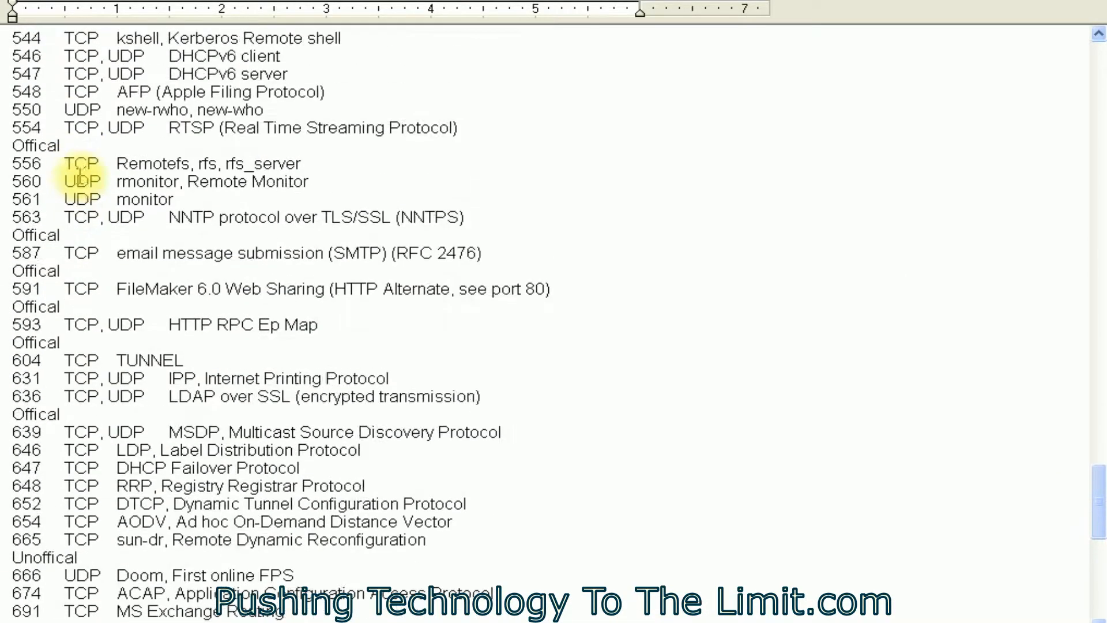
{"action": "scroll", "coordinate": [79, 167], "scroll_direction": "up", "scroll_amount": 20}
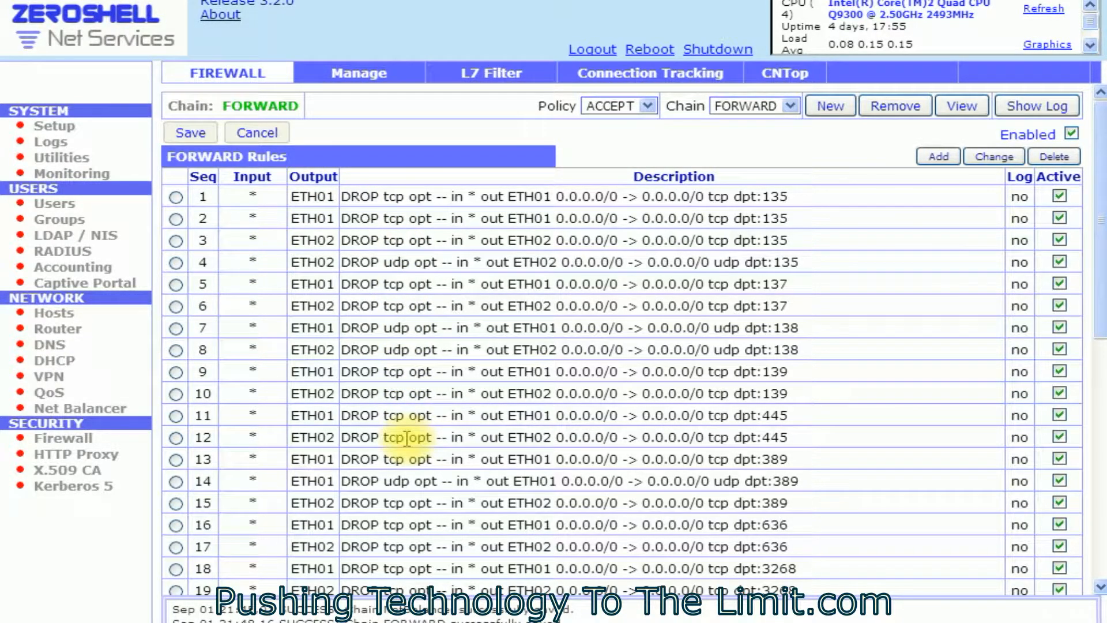
{"action": "scroll", "coordinate": [406, 438], "scroll_direction": "down", "scroll_amount": 7}
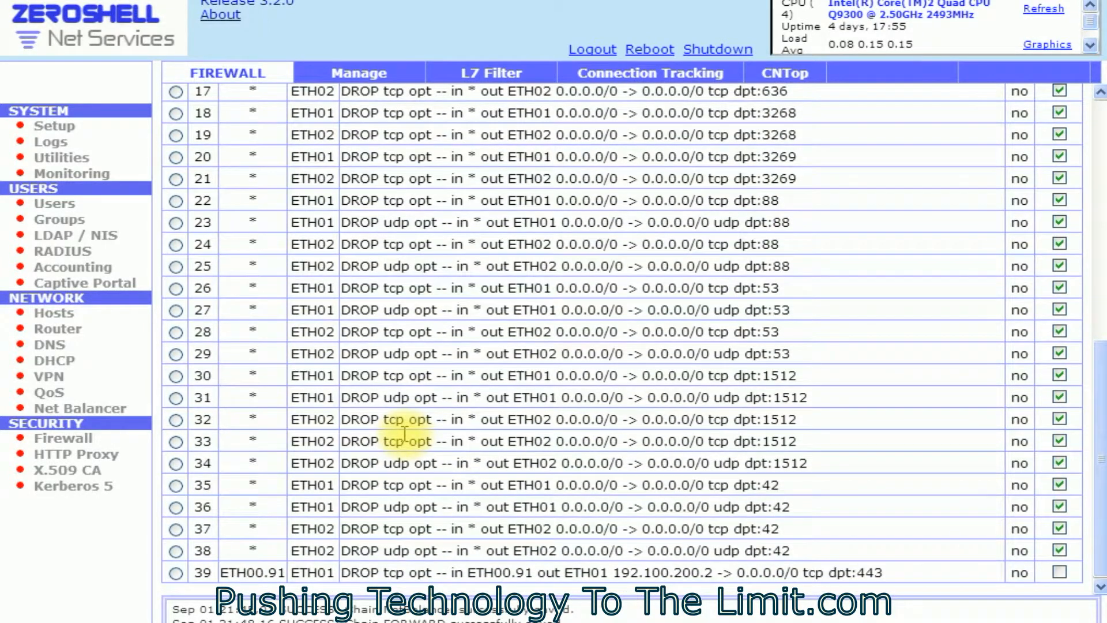
{"action": "scroll", "coordinate": [404, 433], "scroll_direction": "up", "scroll_amount": 7}
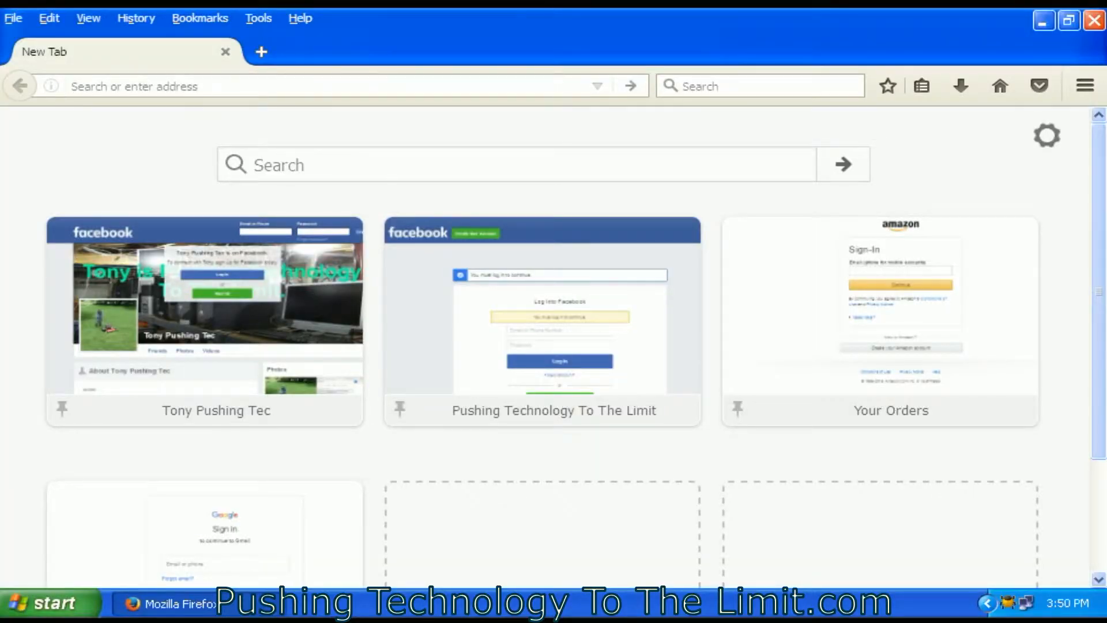
Step: Load the bookmarked Syracuse forecast from The Weather Channel, followed by the bookmarked one from Weather Underground
{"action": "left_click", "coordinate": [196, 16]}
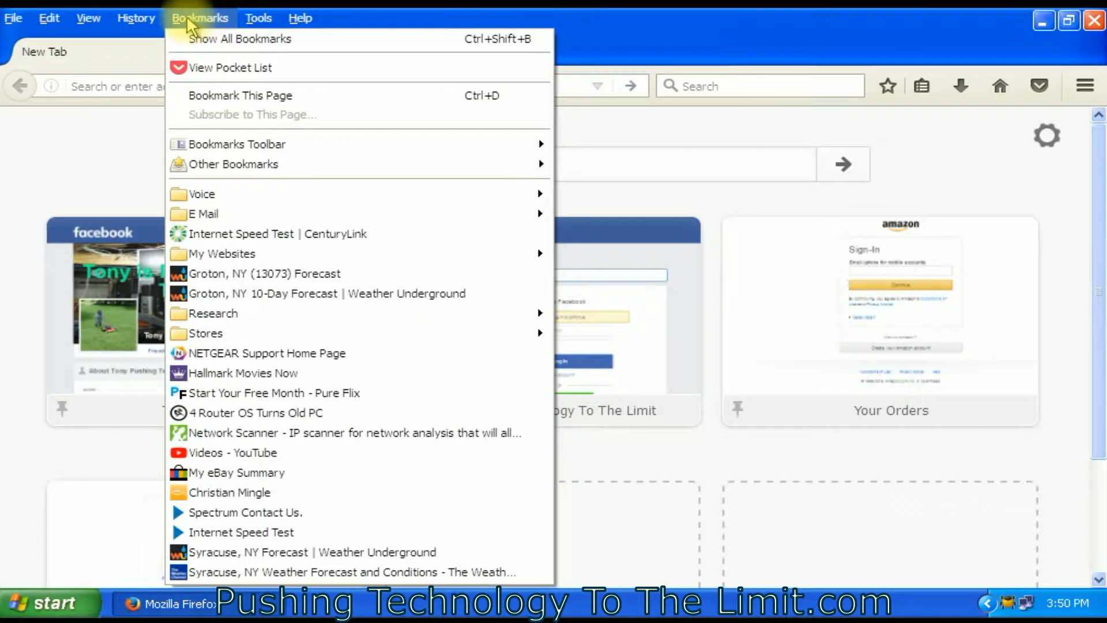
{"action": "left_click", "coordinate": [248, 571]}
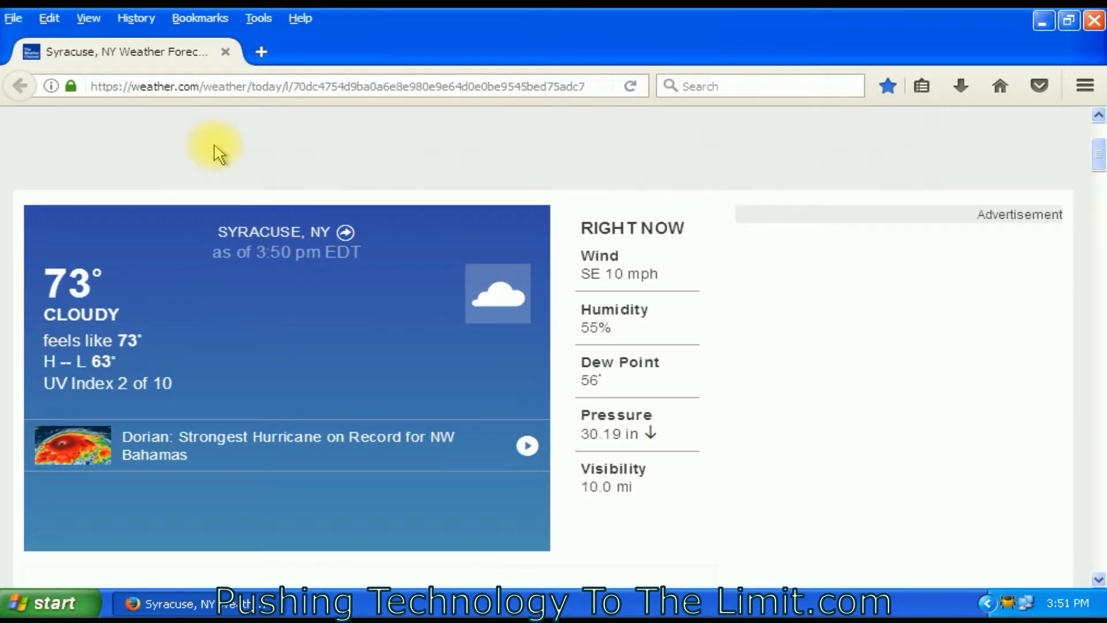
{"action": "left_click", "coordinate": [198, 20]}
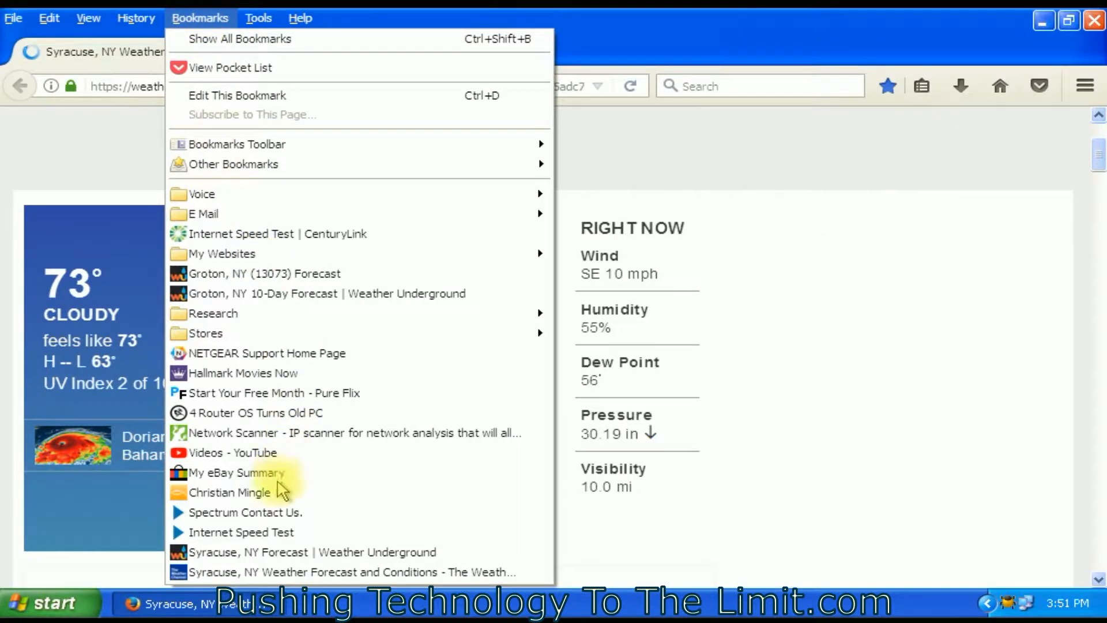
{"action": "left_click", "coordinate": [242, 552]}
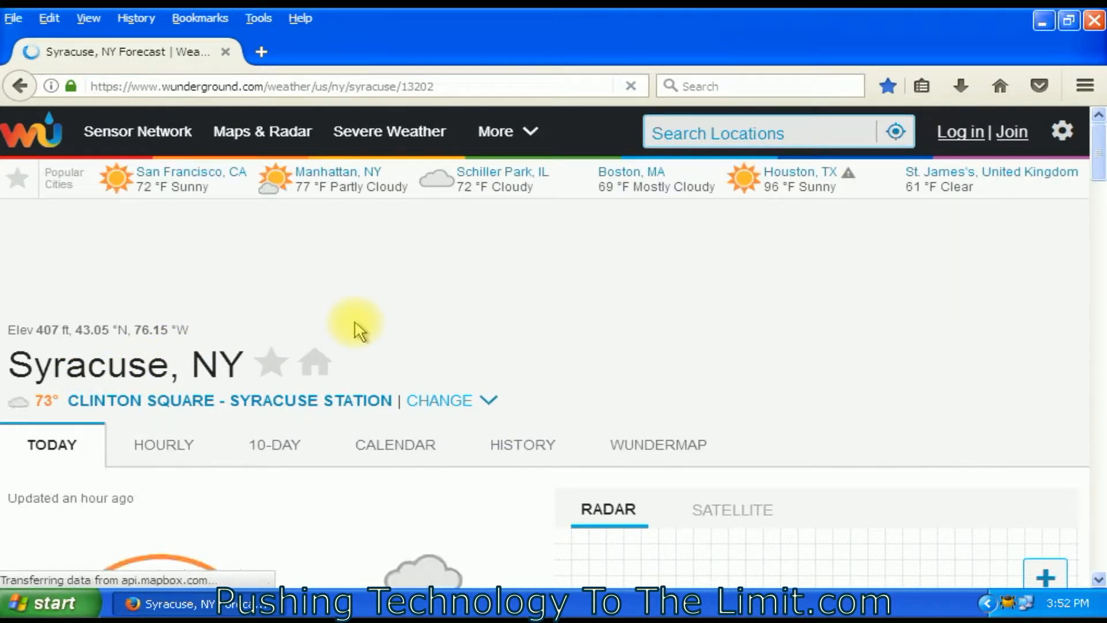
Step: Check the Weather Underground page content down to the almanac and astronomy sections while it loads, and return to the page's beginning
{"action": "scroll", "coordinate": [354, 321], "scroll_direction": "down", "scroll_amount": 10}
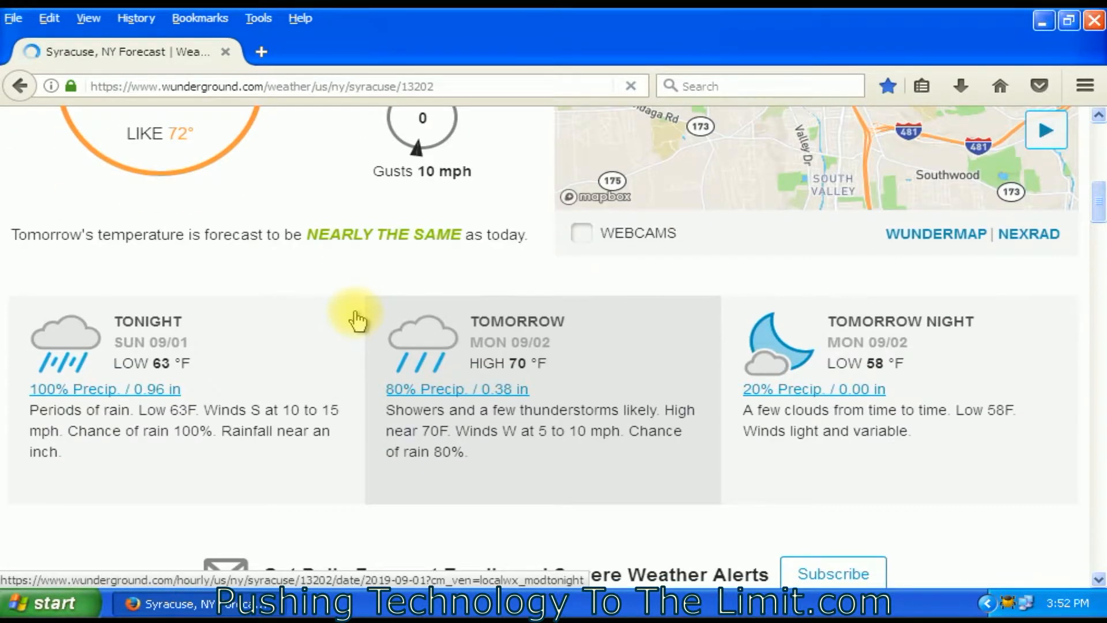
{"action": "scroll", "coordinate": [354, 321], "scroll_direction": "down", "scroll_amount": 8}
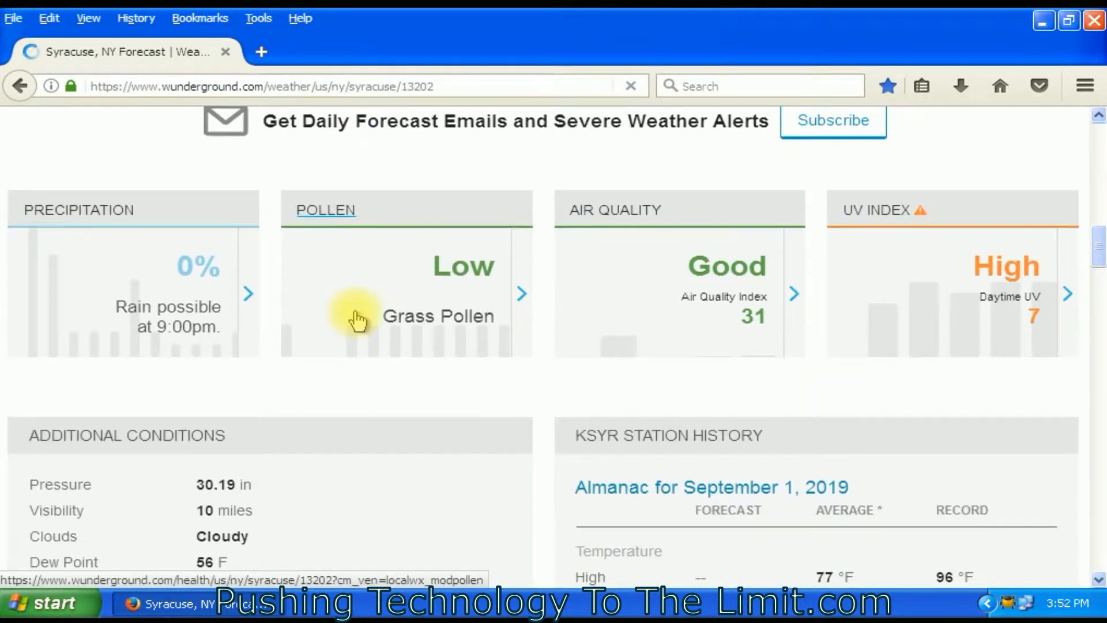
{"action": "scroll", "coordinate": [358, 320], "scroll_direction": "down", "scroll_amount": 2}
{"action": "scroll", "coordinate": [359, 321], "scroll_direction": "down", "scroll_amount": 4}
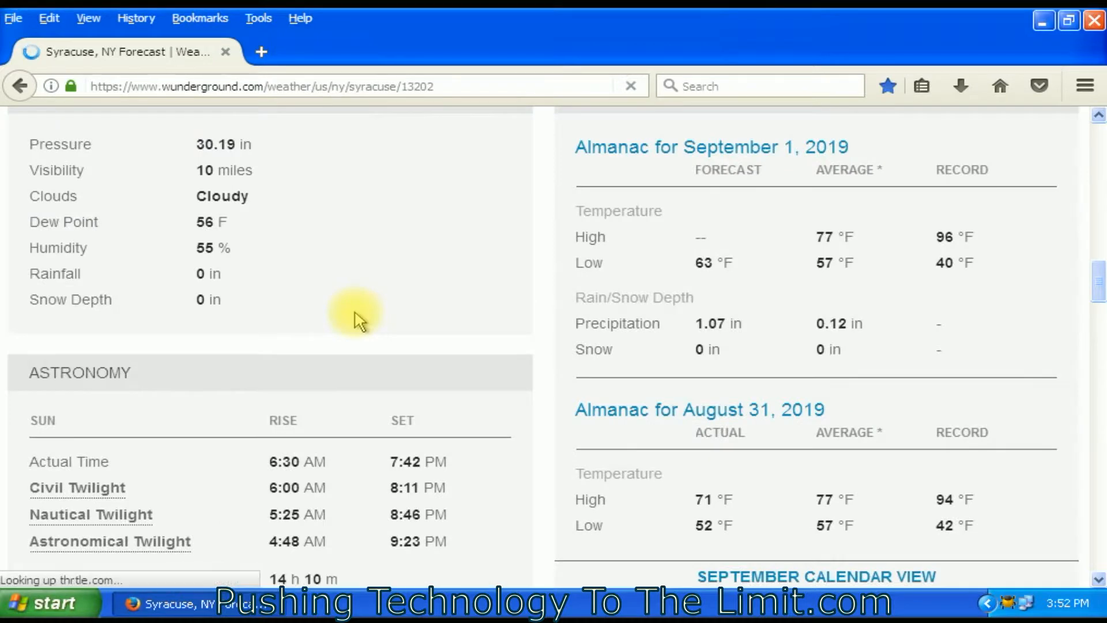
{"action": "scroll", "coordinate": [359, 320], "scroll_direction": "down", "scroll_amount": 2}
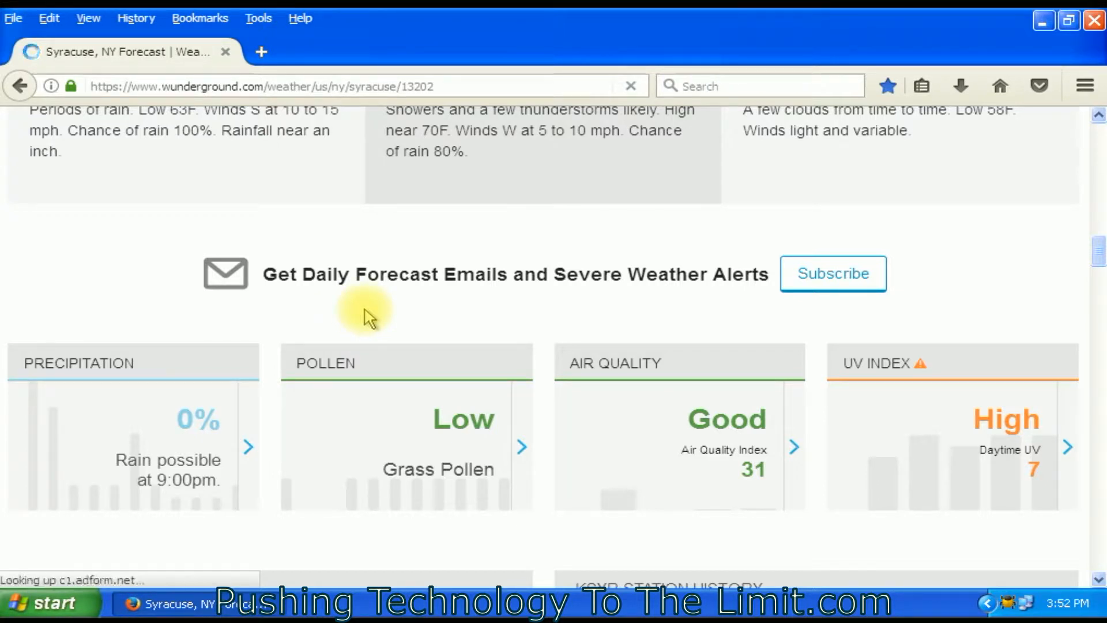
{"action": "scroll", "coordinate": [370, 310], "scroll_direction": "down", "scroll_amount": 3}
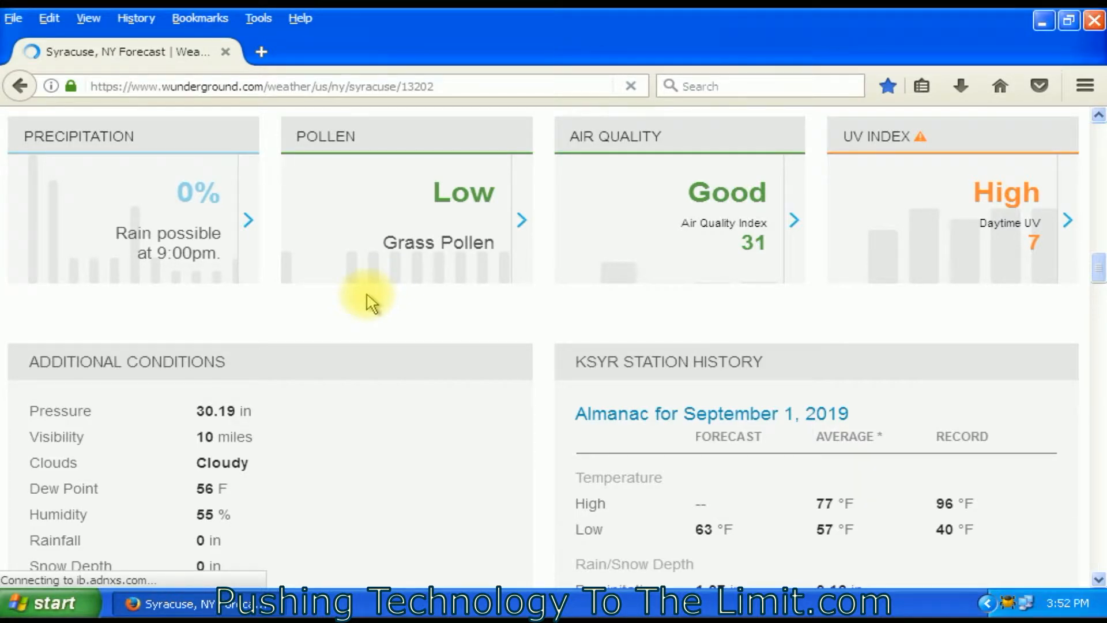
{"action": "scroll", "coordinate": [369, 300], "scroll_direction": "down", "scroll_amount": 2}
{"action": "scroll", "coordinate": [370, 299], "scroll_direction": "up", "scroll_amount": 10}
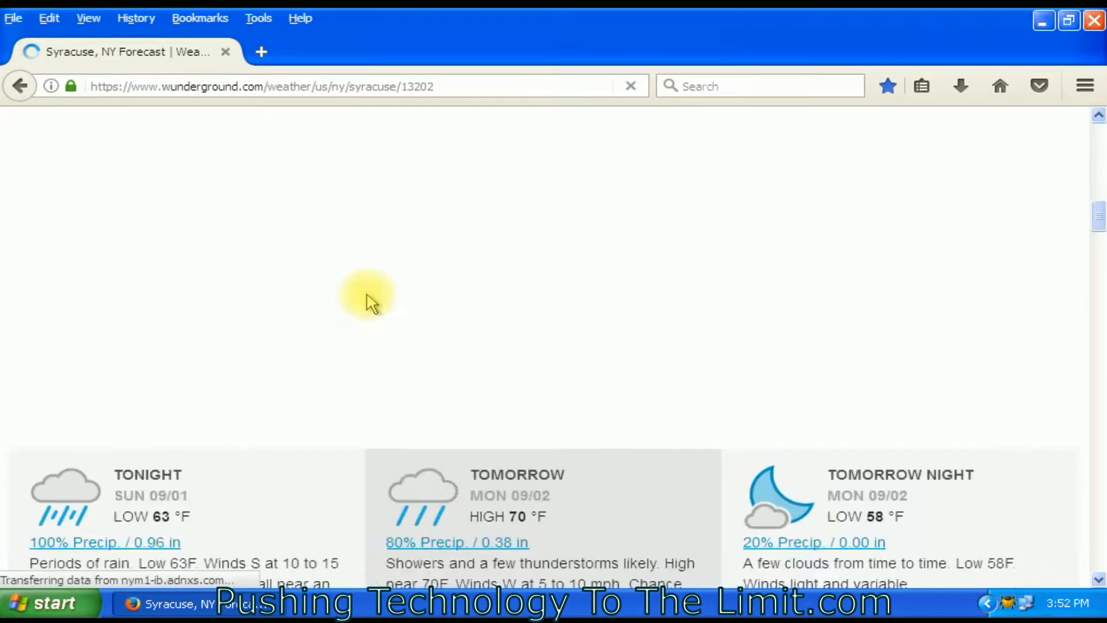
{"action": "scroll", "coordinate": [372, 302], "scroll_direction": "up", "scroll_amount": 10}
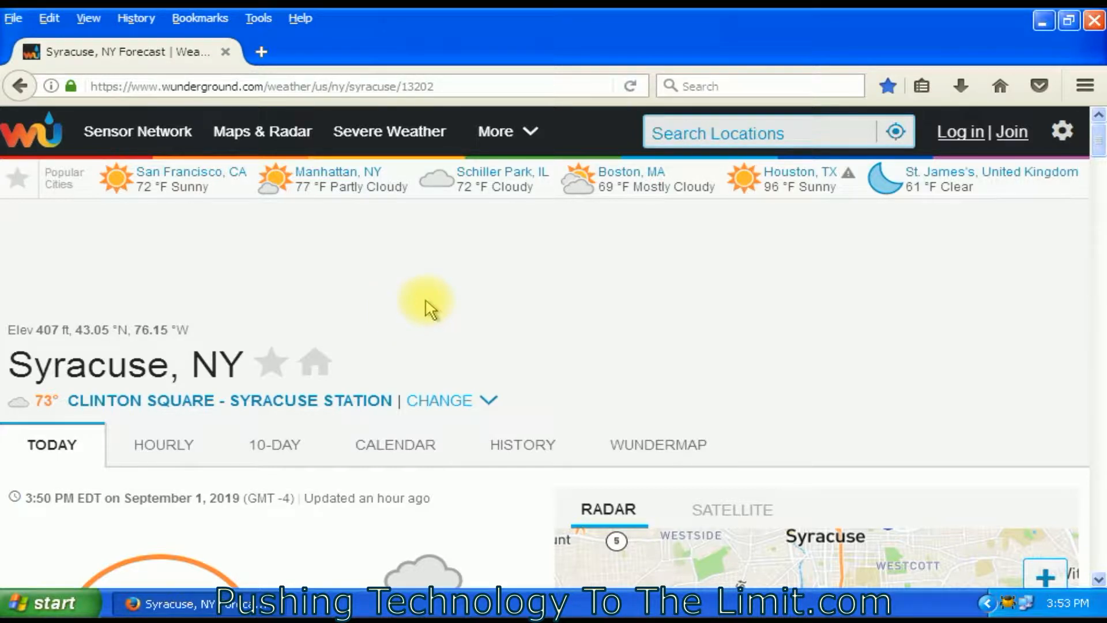
Step: Examine the loaded Weather Underground page from the Syracuse heading through the forecast, conditions, astronomy and news sections to Nearby Weather Stations
{"action": "scroll", "coordinate": [513, 340], "scroll_direction": "down", "scroll_amount": 2}
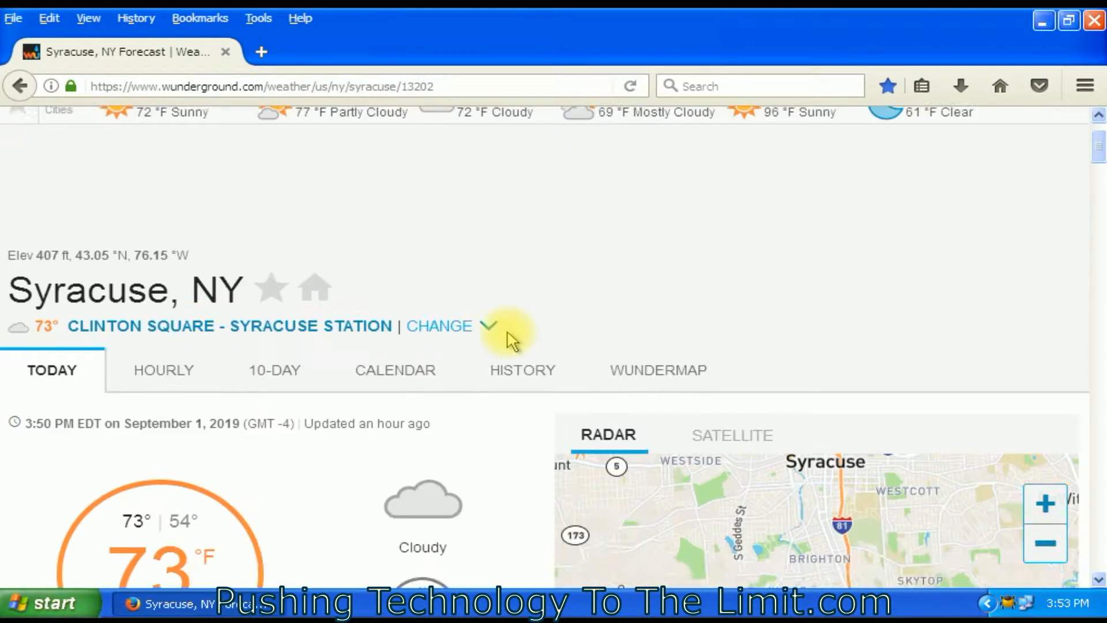
{"action": "scroll", "coordinate": [512, 340], "scroll_direction": "down", "scroll_amount": 3}
{"action": "scroll", "coordinate": [507, 334], "scroll_direction": "up", "scroll_amount": 4}
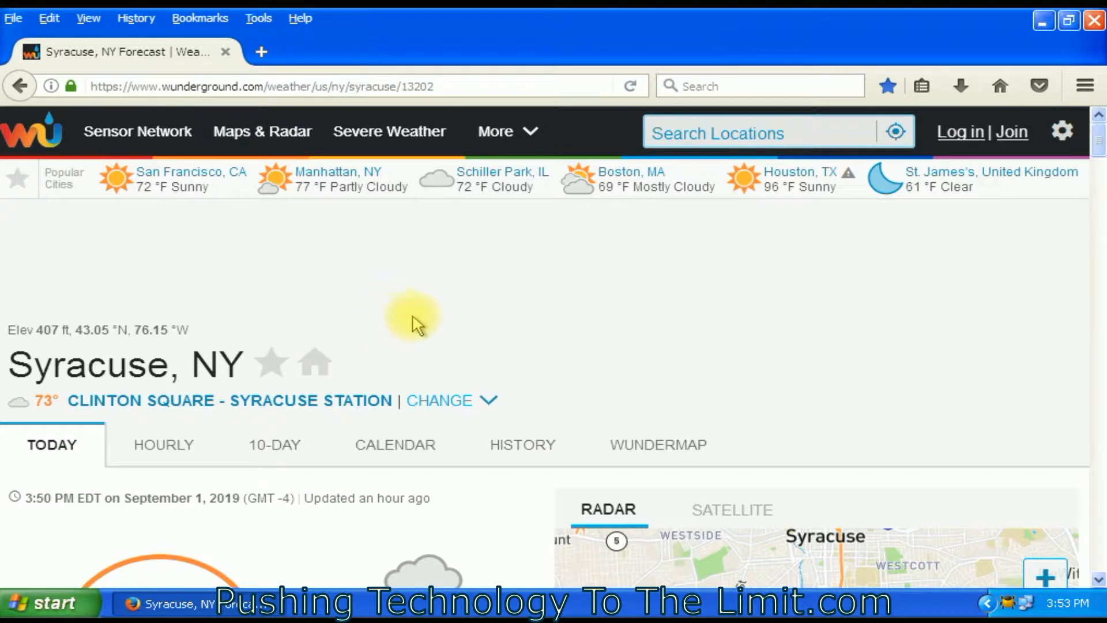
{"action": "scroll", "coordinate": [415, 323], "scroll_direction": "down", "scroll_amount": 6}
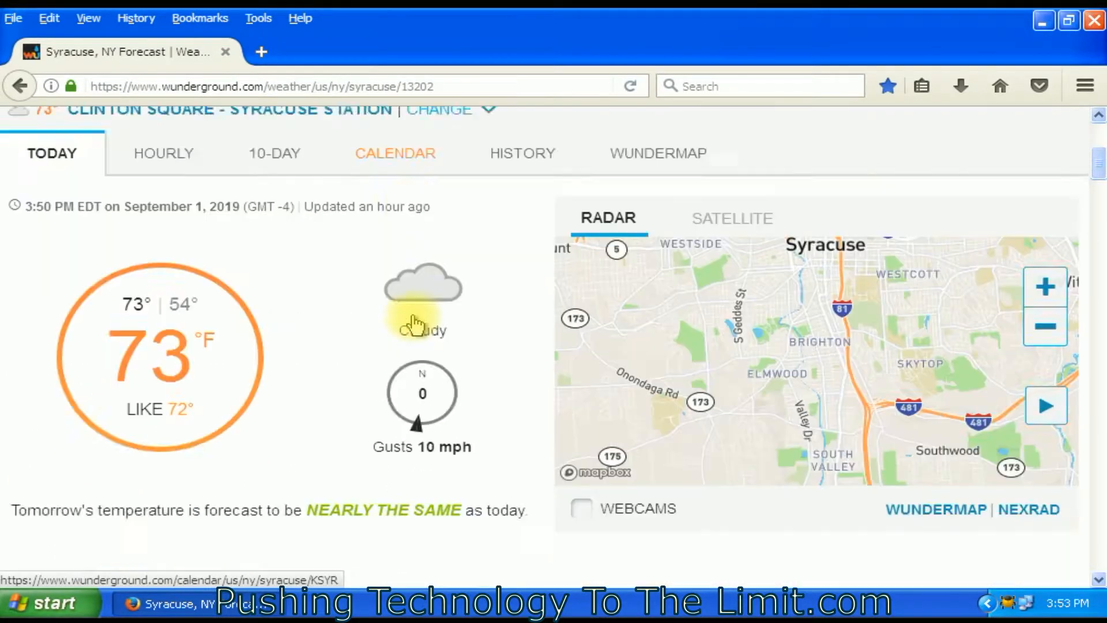
{"action": "scroll", "coordinate": [415, 320], "scroll_direction": "down", "scroll_amount": 6}
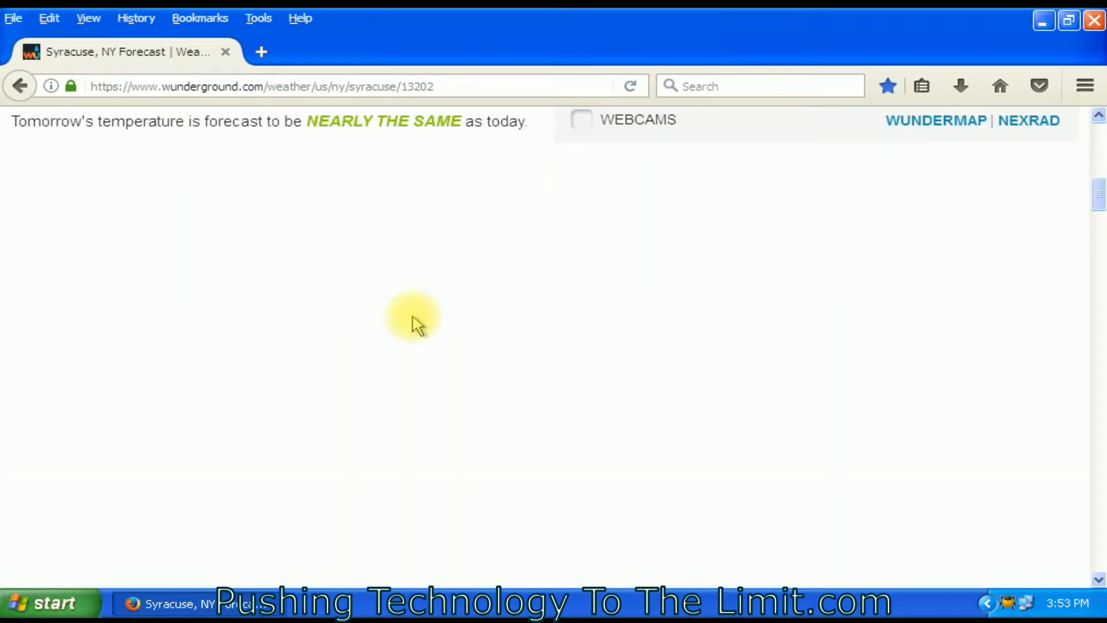
{"action": "scroll", "coordinate": [406, 317], "scroll_direction": "down", "scroll_amount": 3}
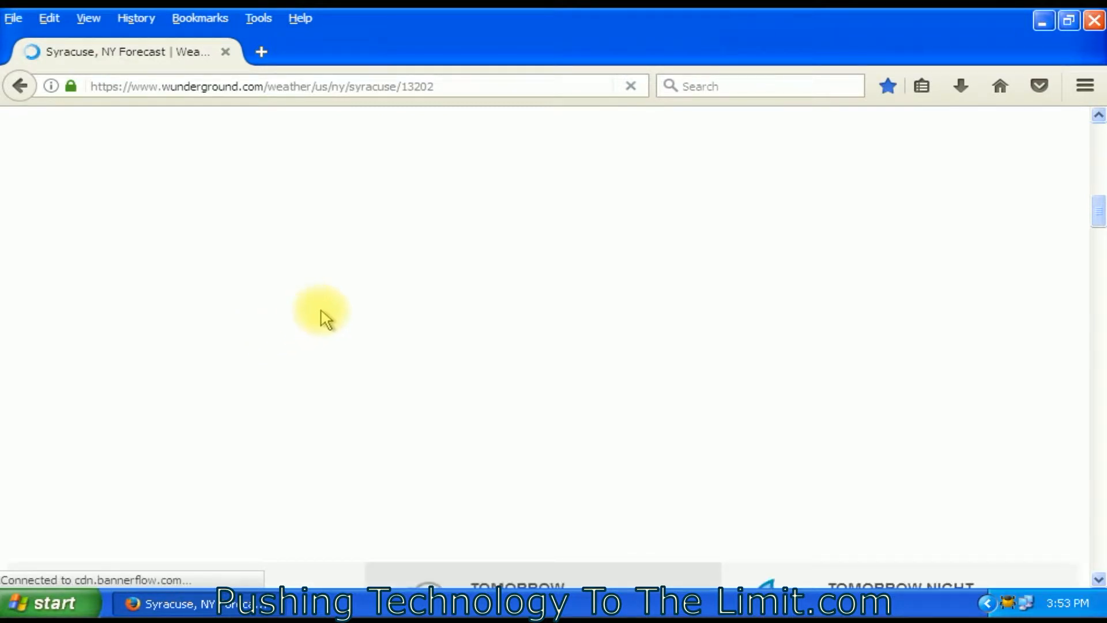
{"action": "scroll", "coordinate": [328, 318], "scroll_direction": "down", "scroll_amount": 2}
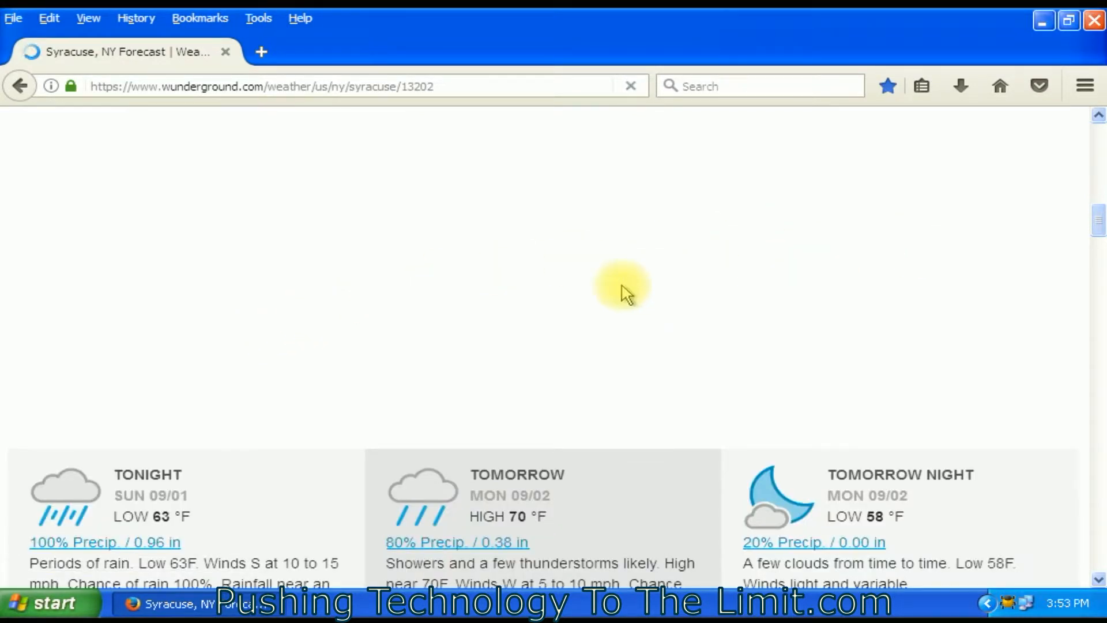
{"action": "scroll", "coordinate": [576, 297], "scroll_direction": "down", "scroll_amount": 4}
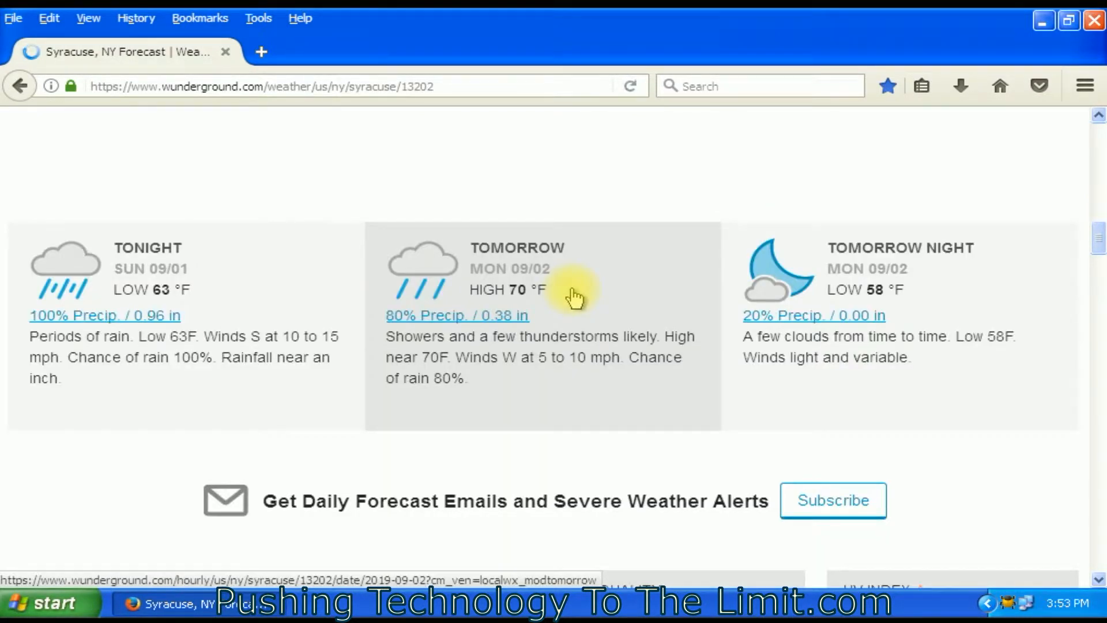
{"action": "scroll", "coordinate": [575, 297], "scroll_direction": "down", "scroll_amount": 4}
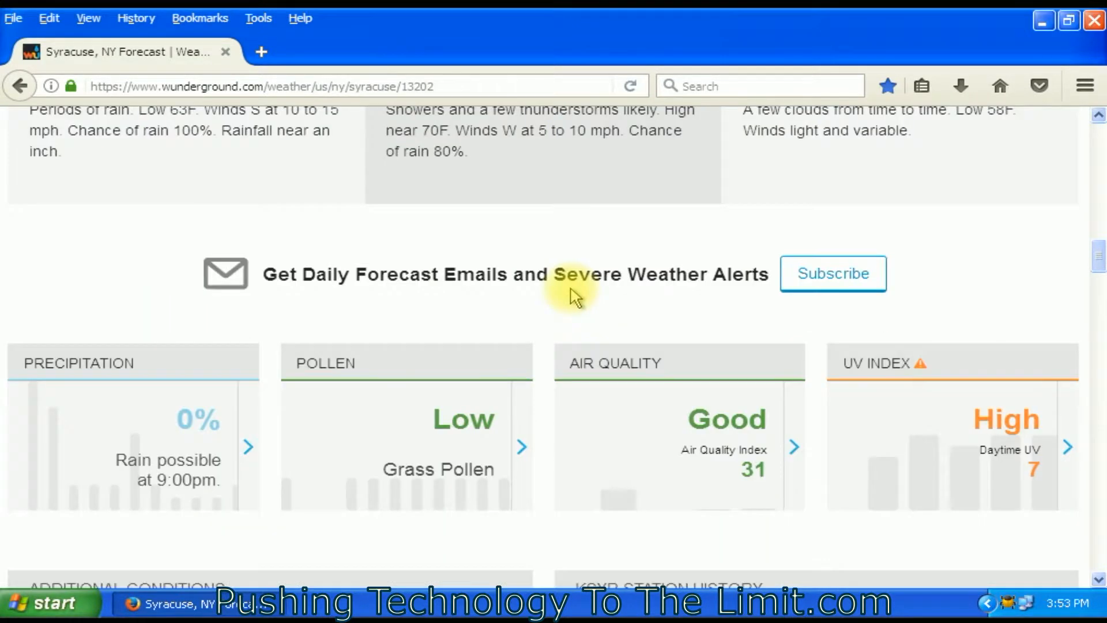
{"action": "scroll", "coordinate": [574, 295], "scroll_direction": "down", "scroll_amount": 4}
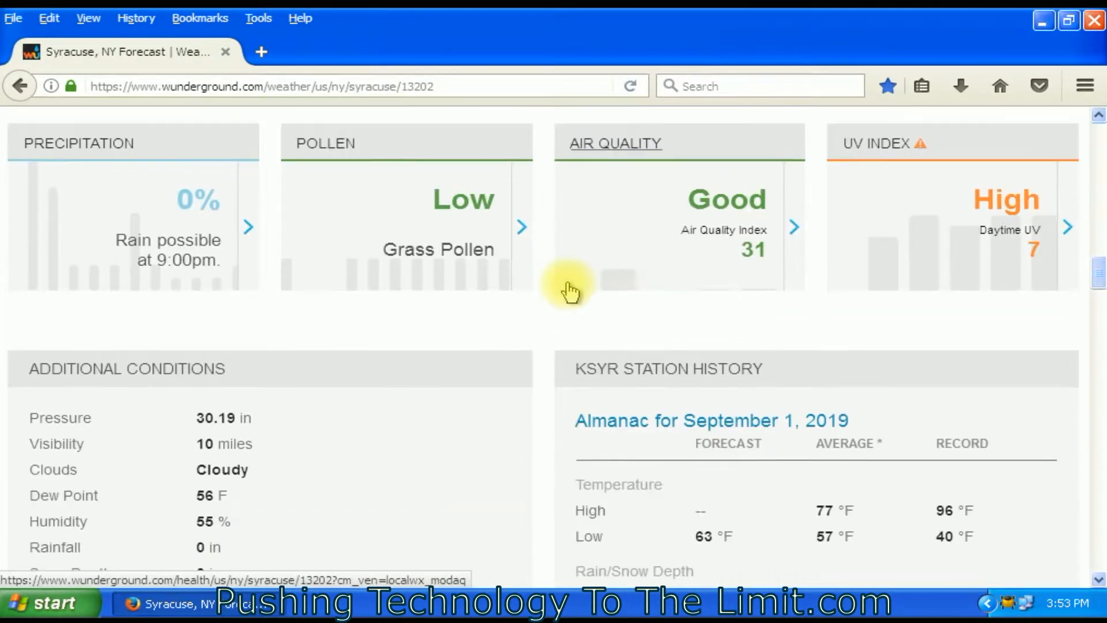
{"action": "scroll", "coordinate": [569, 288], "scroll_direction": "down", "scroll_amount": 2}
{"action": "scroll", "coordinate": [567, 288], "scroll_direction": "down", "scroll_amount": 2}
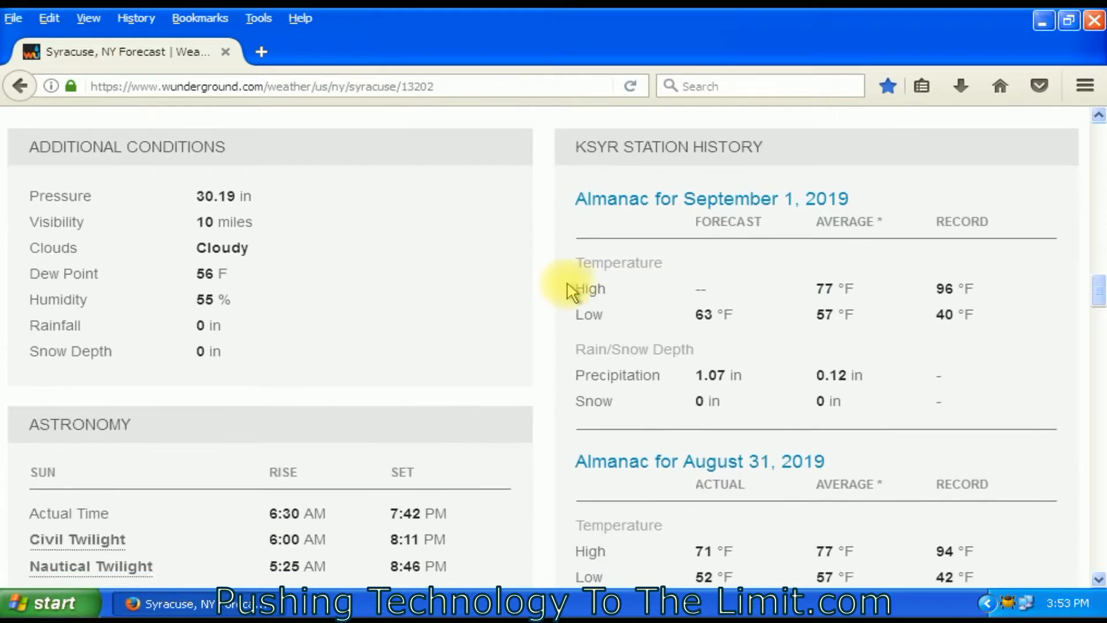
{"action": "scroll", "coordinate": [570, 291], "scroll_direction": "down", "scroll_amount": 6}
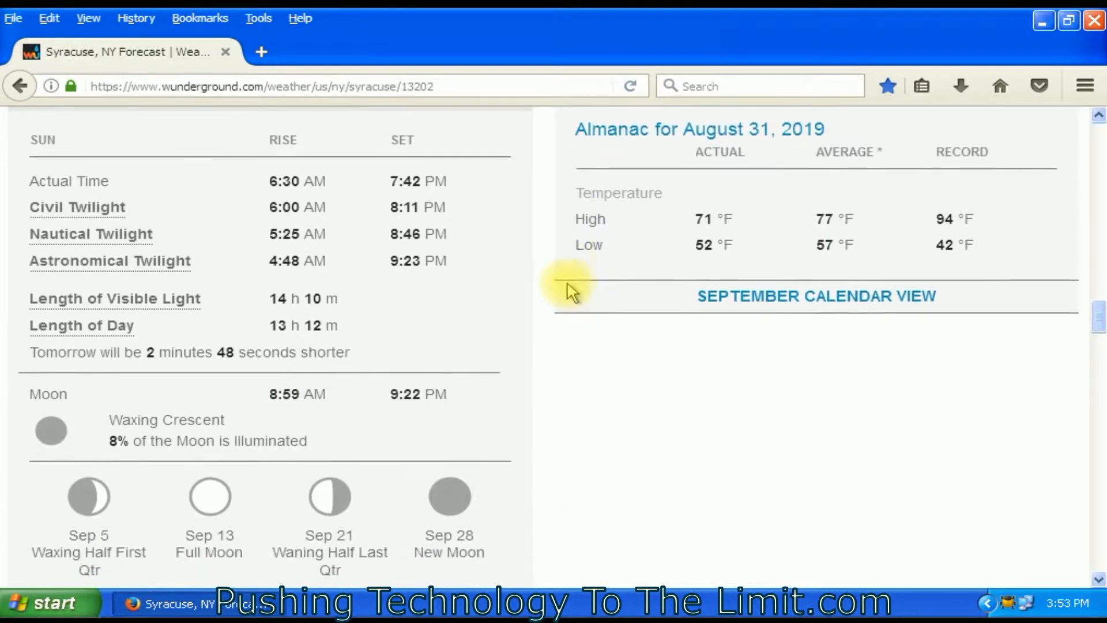
{"action": "scroll", "coordinate": [568, 290], "scroll_direction": "down", "scroll_amount": 2}
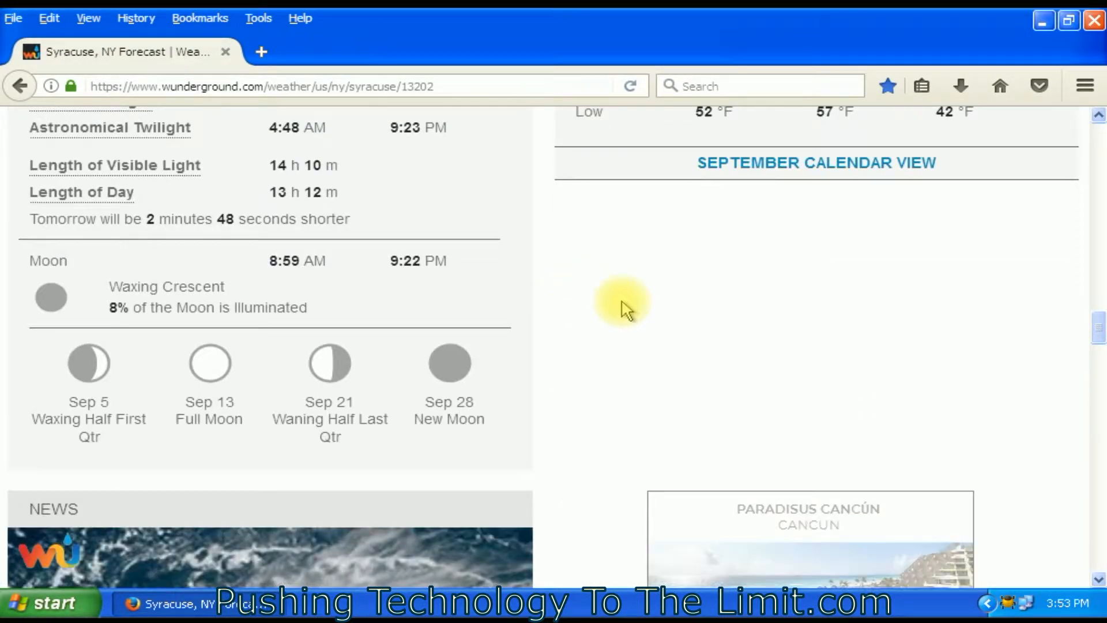
{"action": "scroll", "coordinate": [616, 303], "scroll_direction": "down", "scroll_amount": 4}
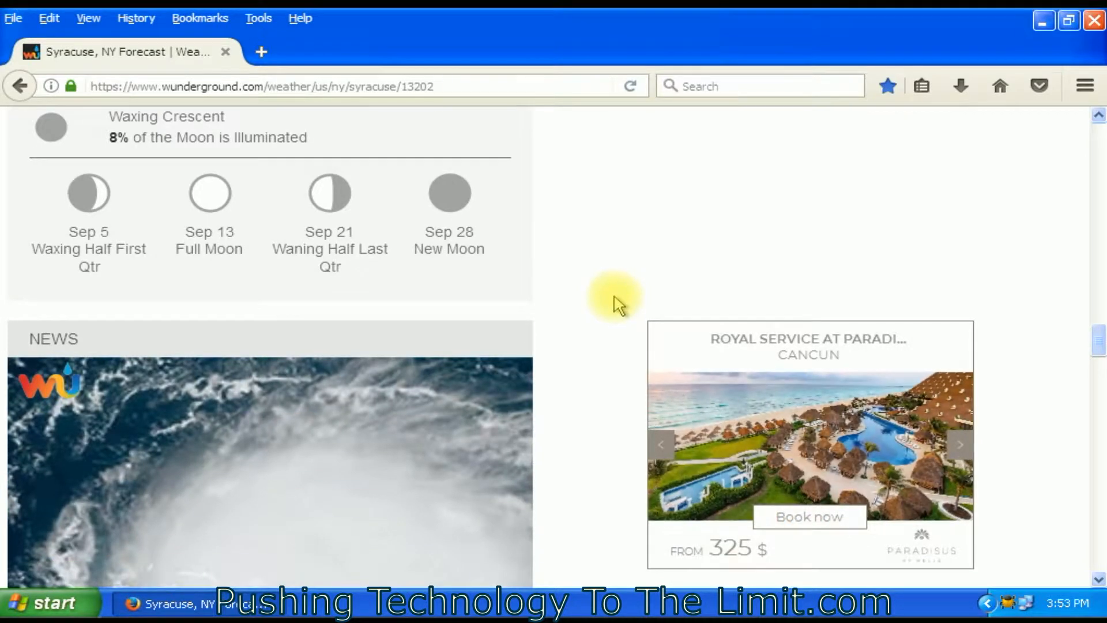
{"action": "scroll", "coordinate": [616, 304], "scroll_direction": "down", "scroll_amount": 1}
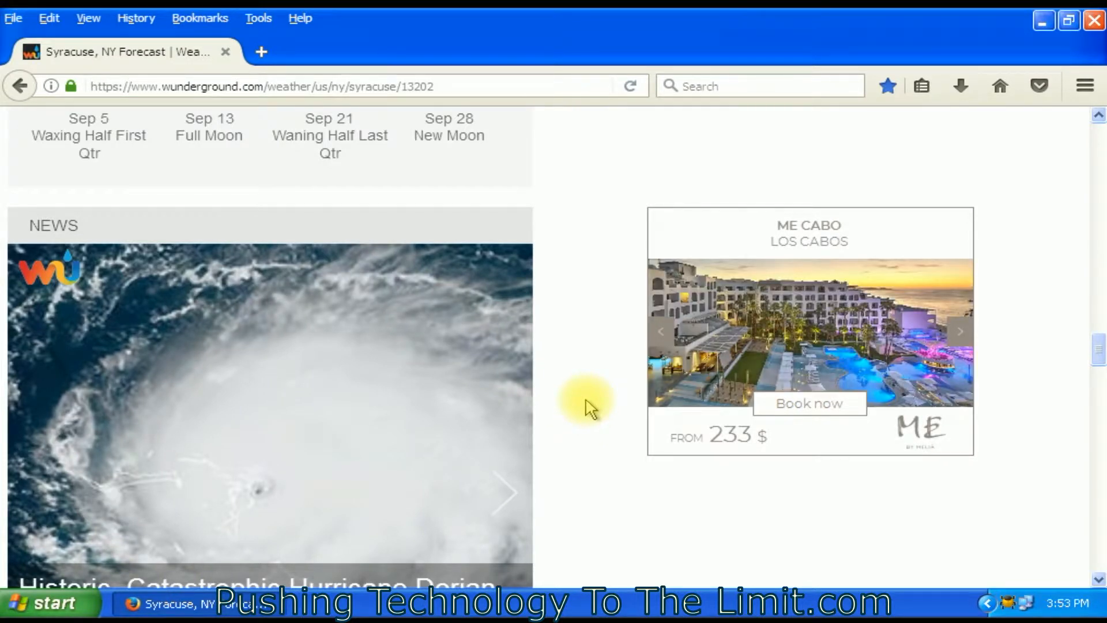
{"action": "scroll", "coordinate": [588, 406], "scroll_direction": "down", "scroll_amount": 7}
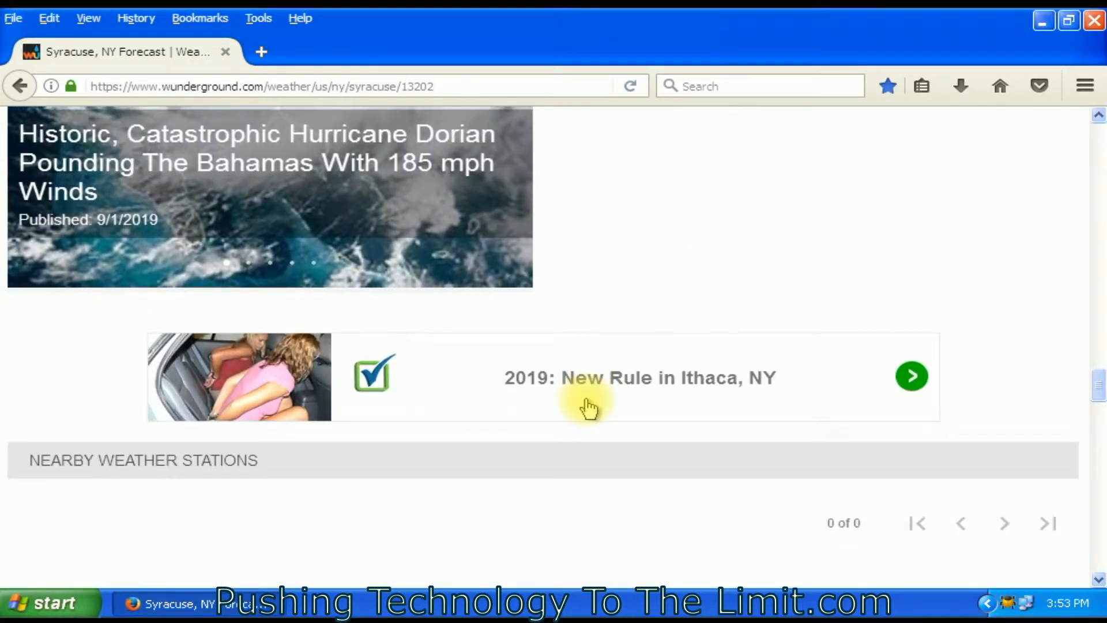
Step: Review the page back up to the current conditions and radar map, and inspect the advertisement below them
{"action": "scroll", "coordinate": [635, 239], "scroll_direction": "up", "scroll_amount": 4}
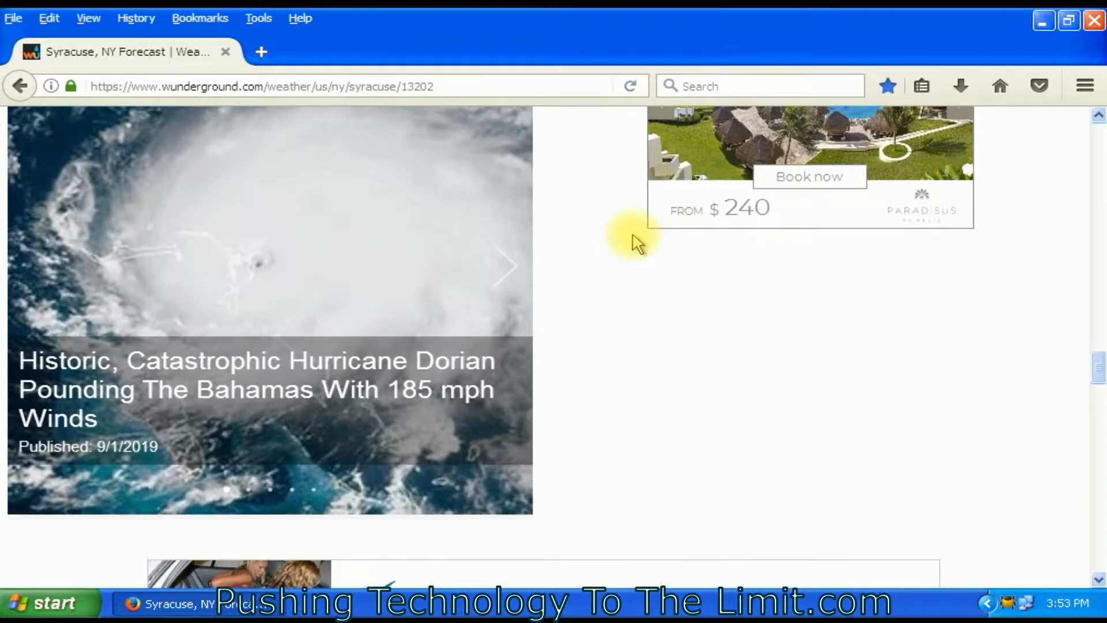
{"action": "scroll", "coordinate": [635, 240], "scroll_direction": "up", "scroll_amount": 5}
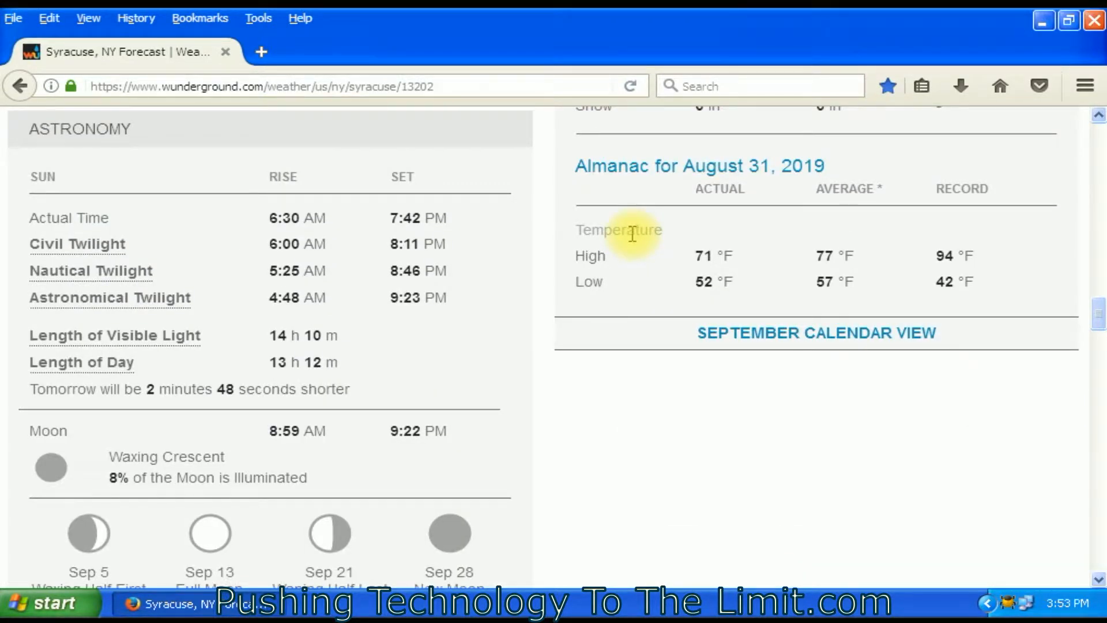
{"action": "scroll", "coordinate": [635, 235], "scroll_direction": "up", "scroll_amount": 7}
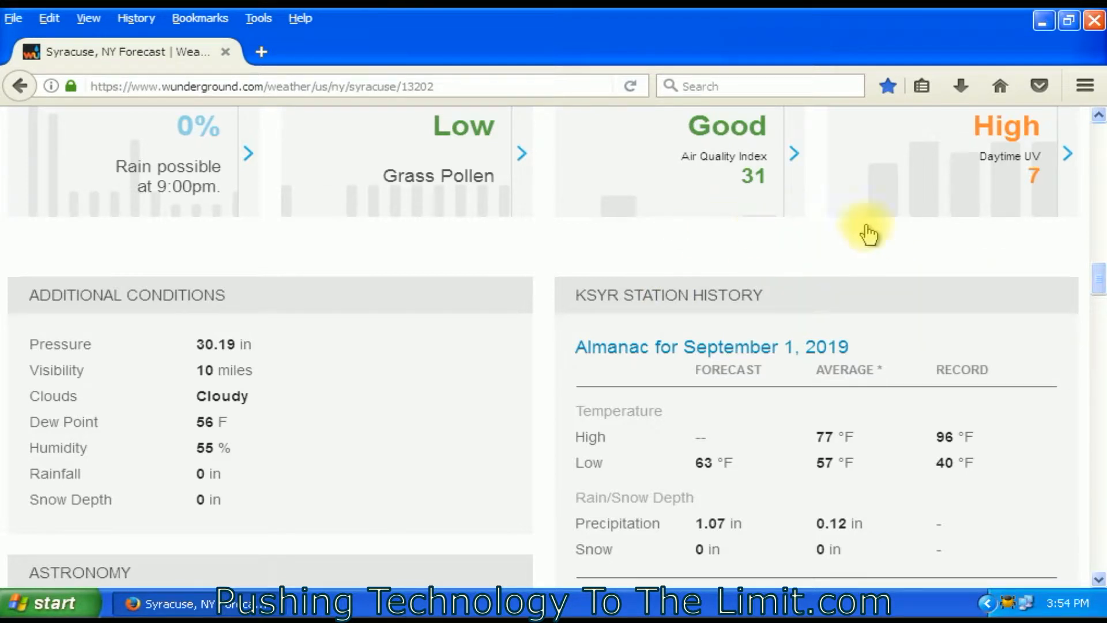
{"action": "scroll", "coordinate": [922, 236], "scroll_direction": "up", "scroll_amount": 5}
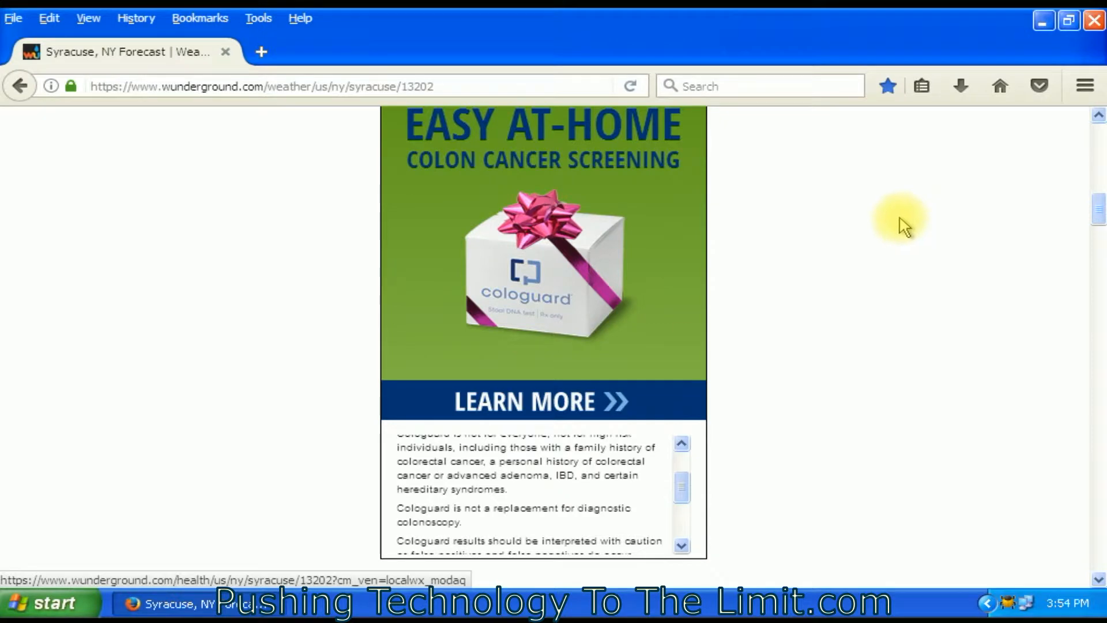
{"action": "scroll", "coordinate": [904, 225], "scroll_direction": "up", "scroll_amount": 10}
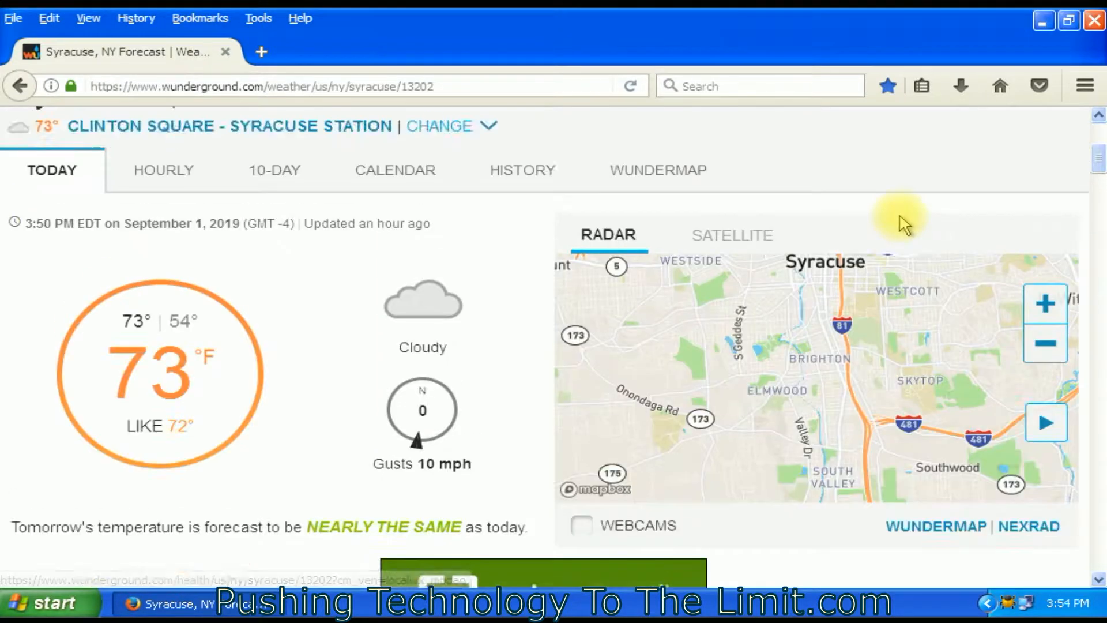
{"action": "scroll", "coordinate": [903, 225], "scroll_direction": "down", "scroll_amount": 6}
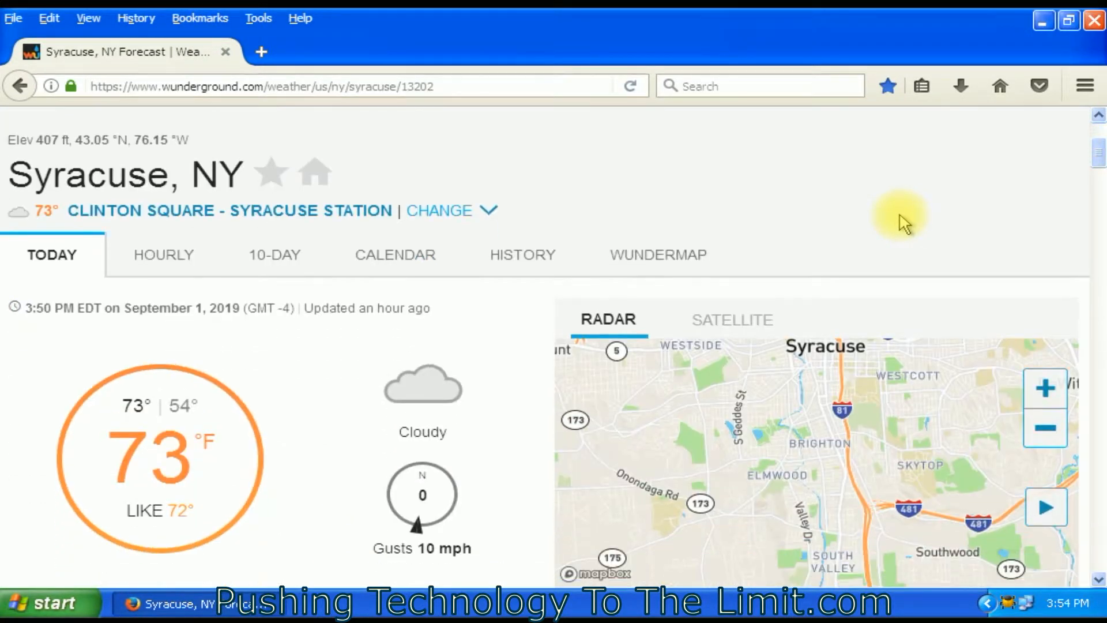
{"action": "scroll", "coordinate": [904, 224], "scroll_direction": "down", "scroll_amount": 2}
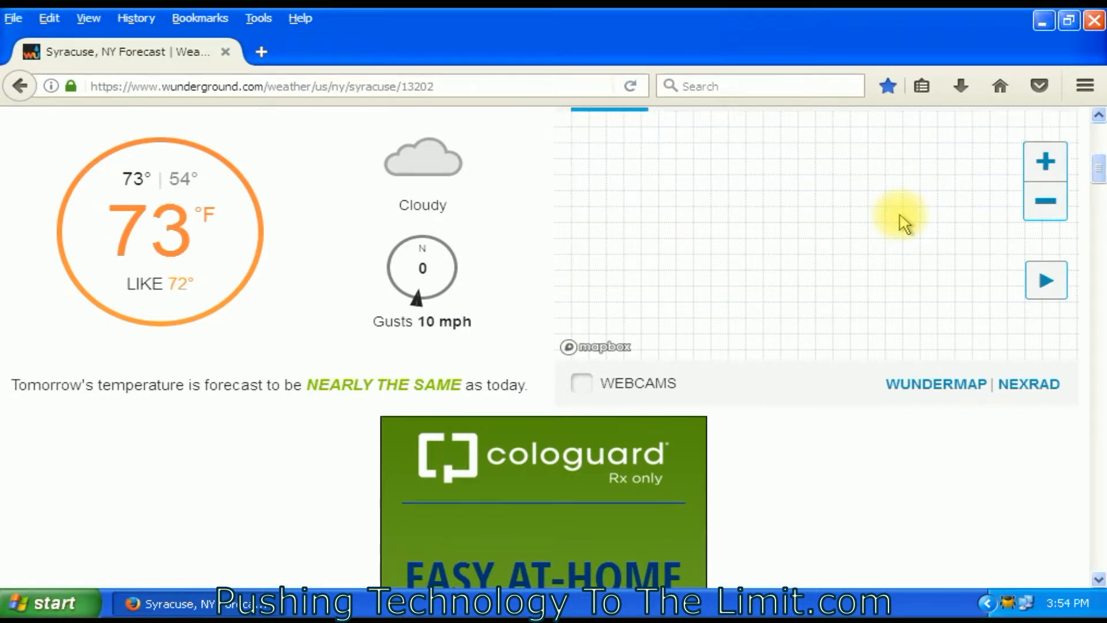
{"action": "scroll", "coordinate": [812, 278], "scroll_direction": "down", "scroll_amount": 2}
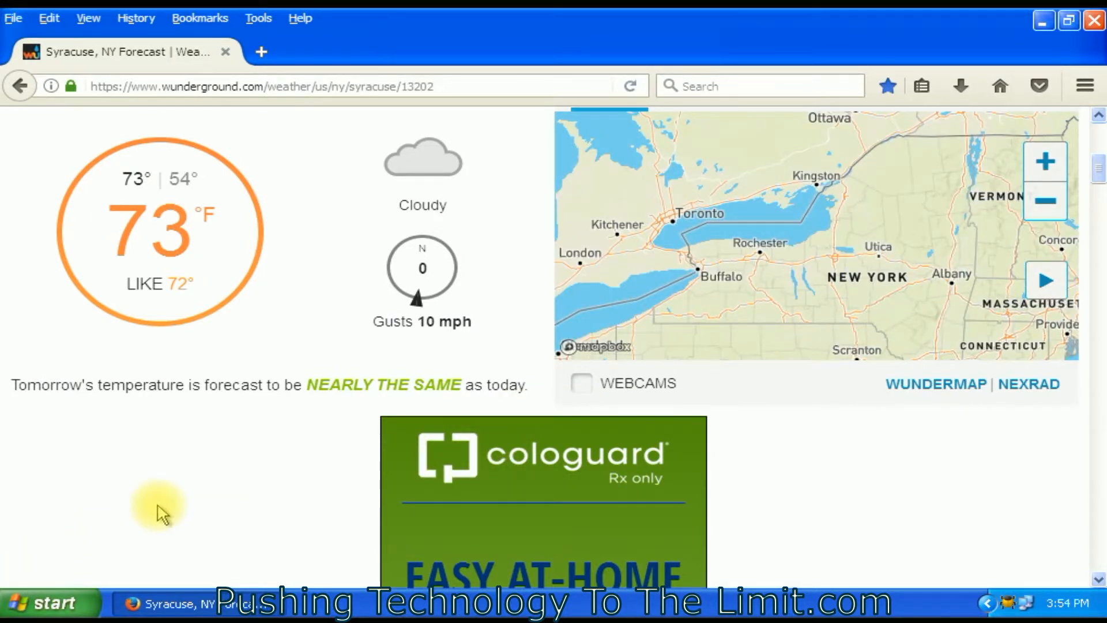
{"action": "scroll", "coordinate": [836, 402], "scroll_direction": "down", "scroll_amount": 6}
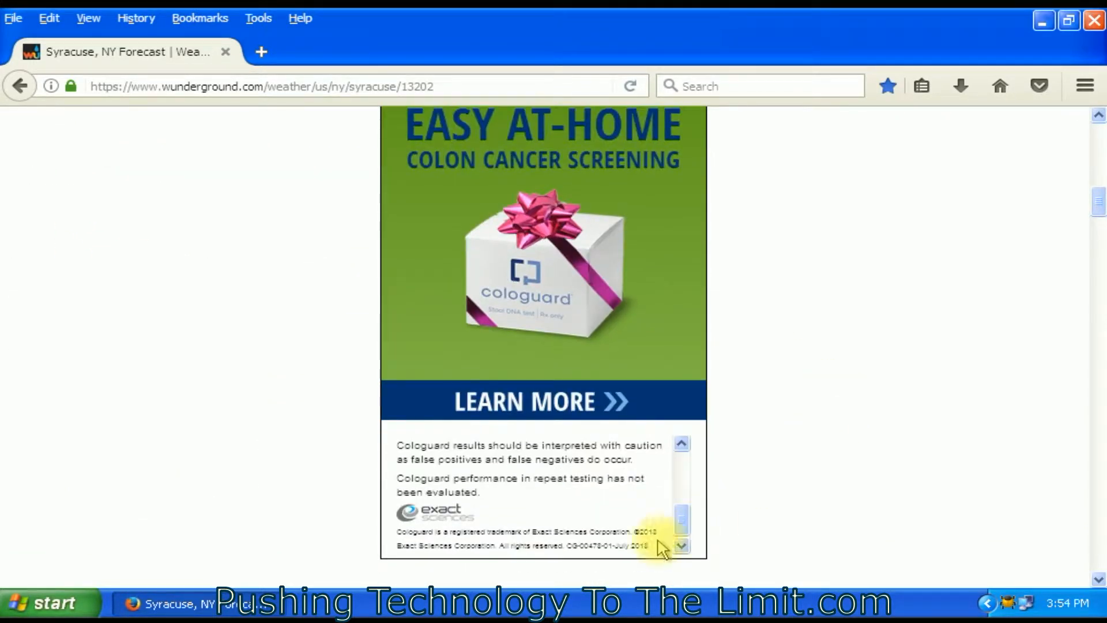
Step: Return to the start of the Weather Underground page, open a blank tab, and close the Syracuse forecast tab
{"action": "scroll", "coordinate": [784, 429], "scroll_direction": "up", "scroll_amount": 5}
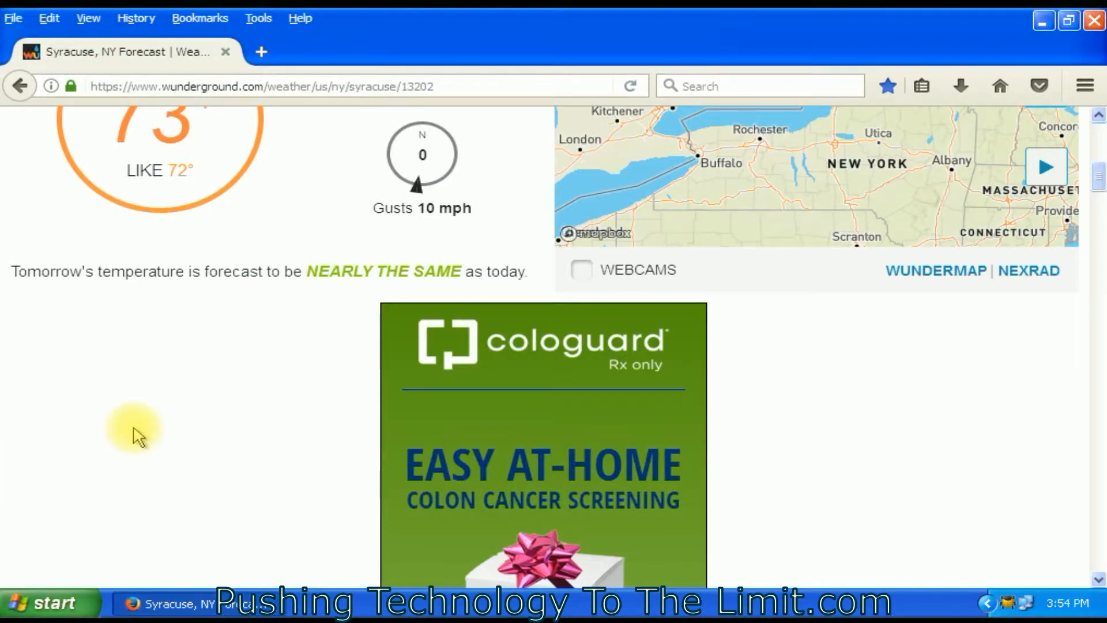
{"action": "scroll", "coordinate": [154, 430], "scroll_direction": "up", "scroll_amount": 5}
{"action": "scroll", "coordinate": [154, 427], "scroll_direction": "up", "scroll_amount": 1}
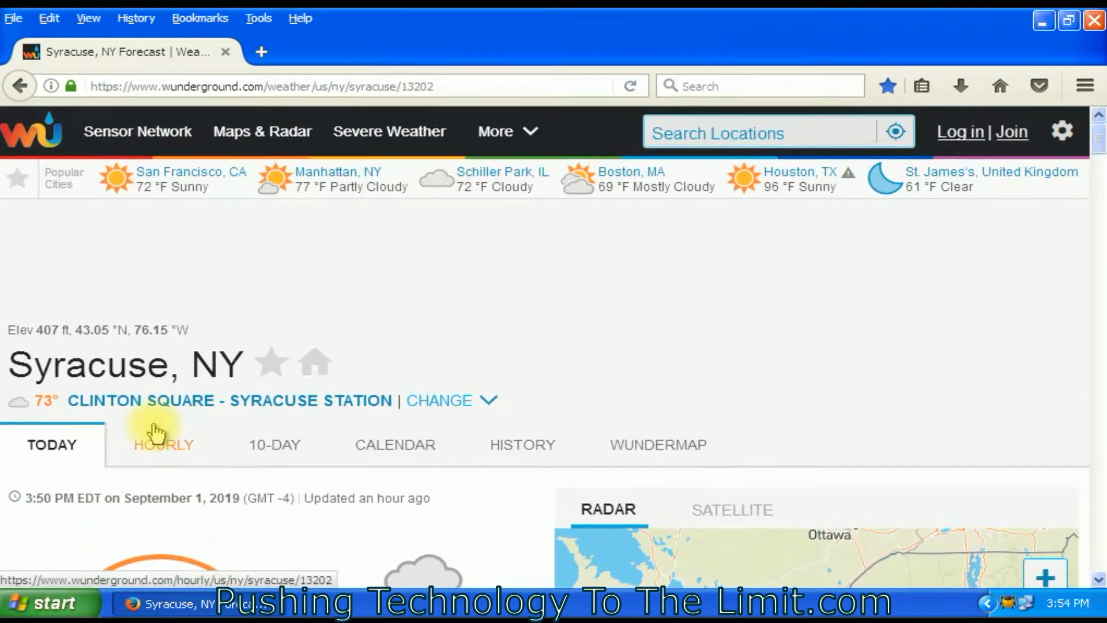
{"action": "left_click", "coordinate": [260, 55]}
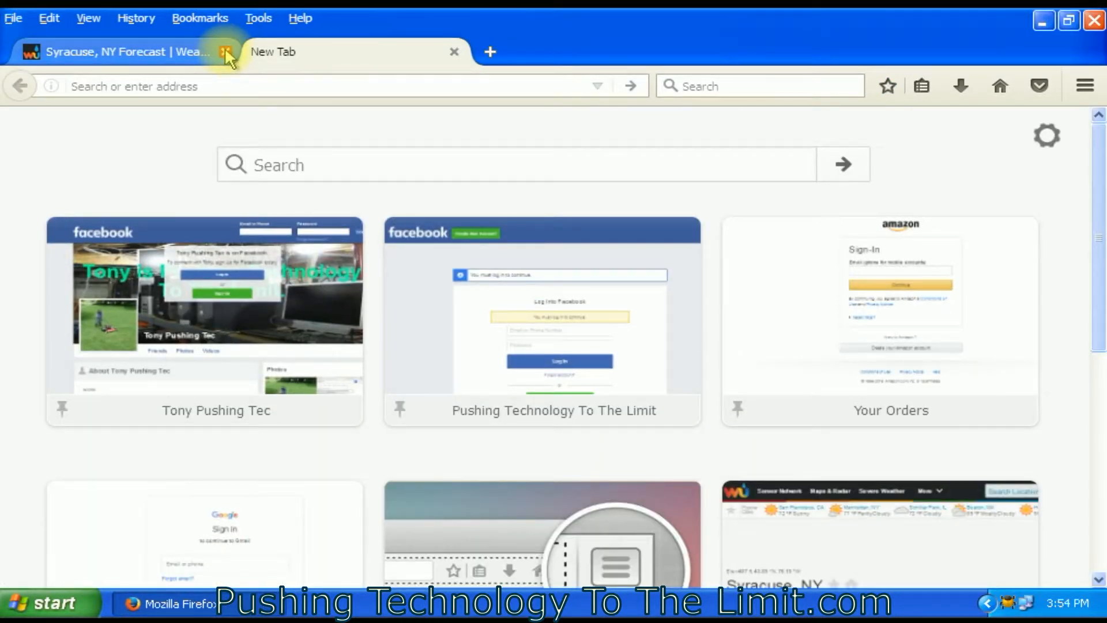
{"action": "left_click", "coordinate": [225, 52]}
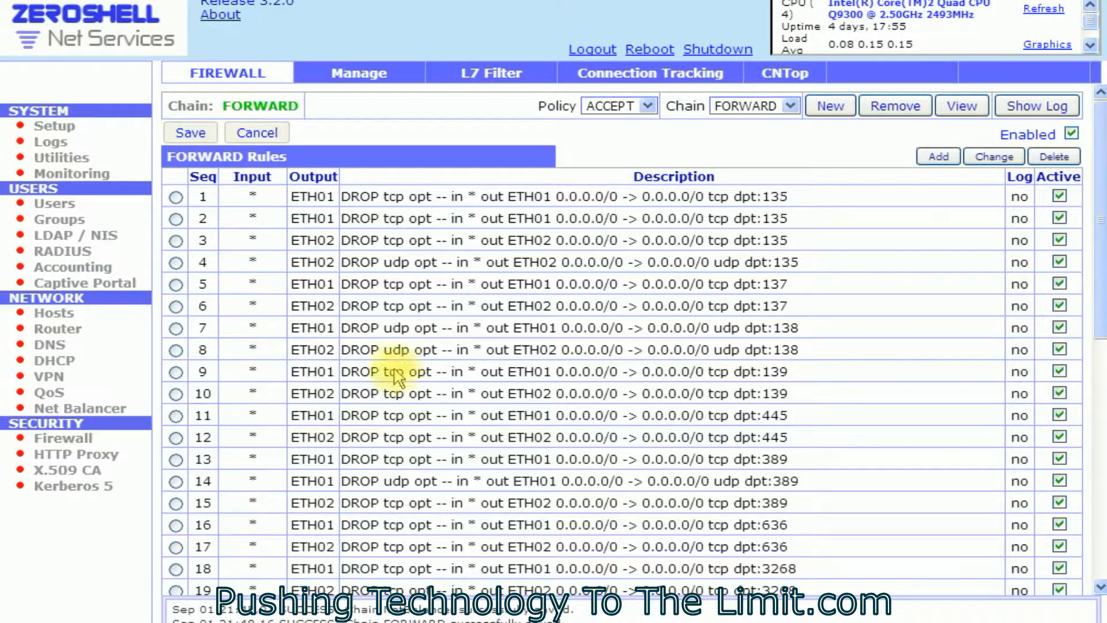
Step: Switch to Zeroshell, review the FORWARD rules, and inspect the output and input interface choices of rule 39 before closing it
{"action": "scroll", "coordinate": [421, 371], "scroll_direction": "down", "scroll_amount": 7}
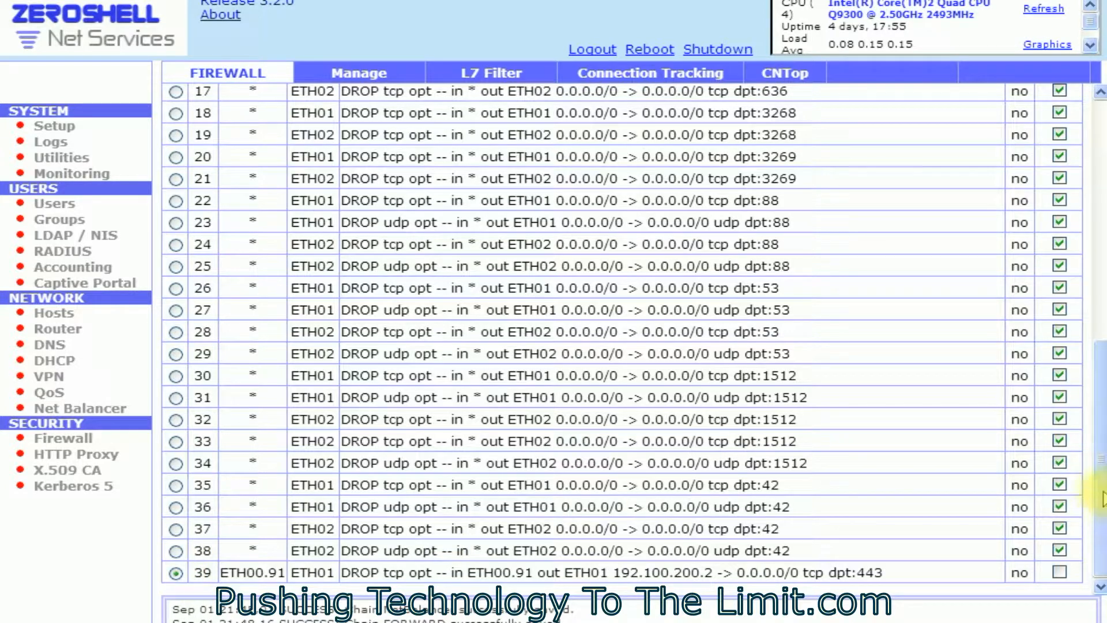
{"action": "scroll", "coordinate": [1086, 478], "scroll_direction": "up", "scroll_amount": 8}
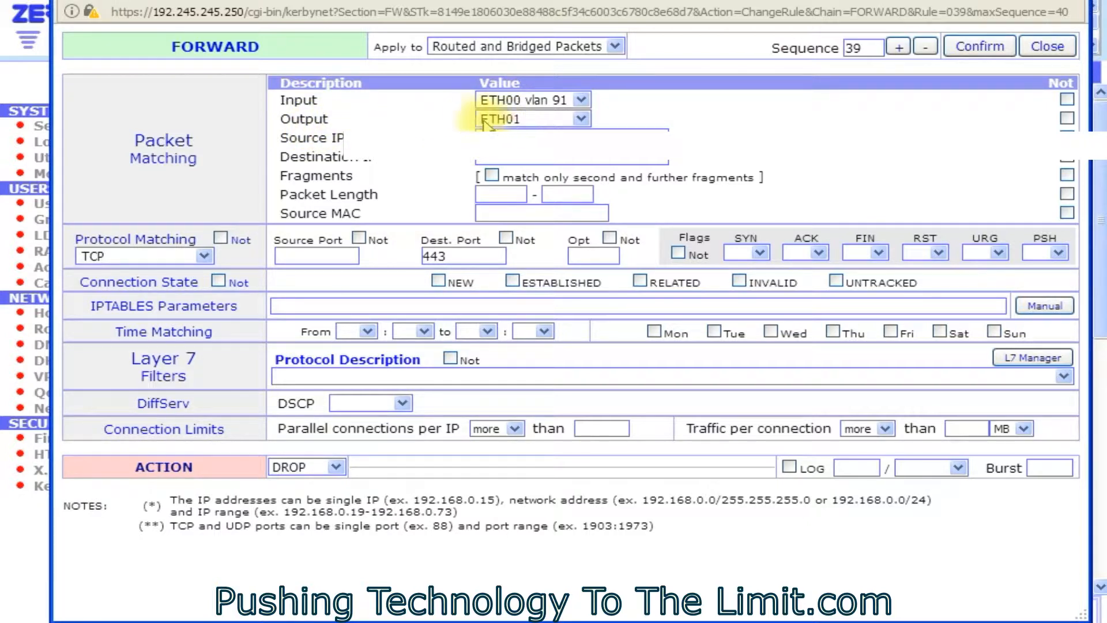
{"action": "left_click", "coordinate": [522, 120]}
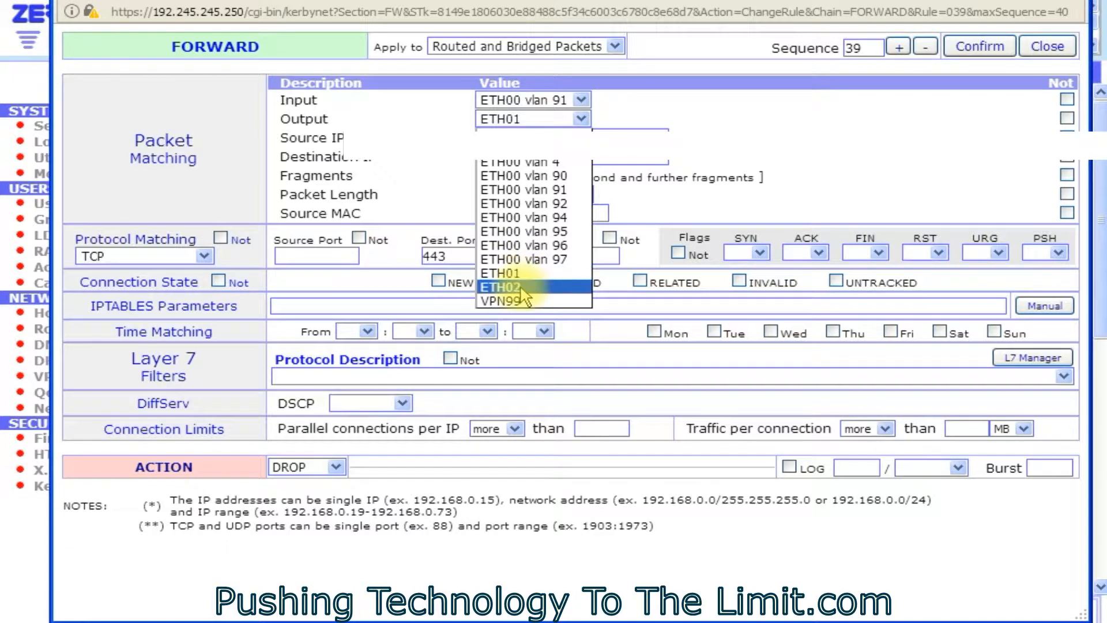
{"action": "left_click", "coordinate": [489, 103]}
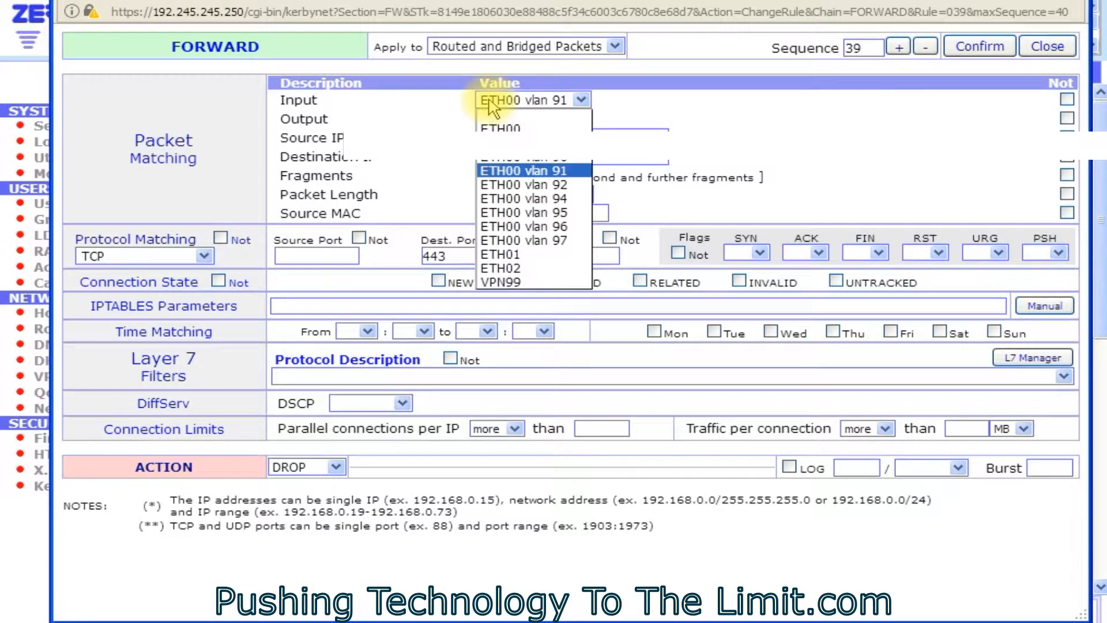
{"action": "left_click", "coordinate": [446, 115]}
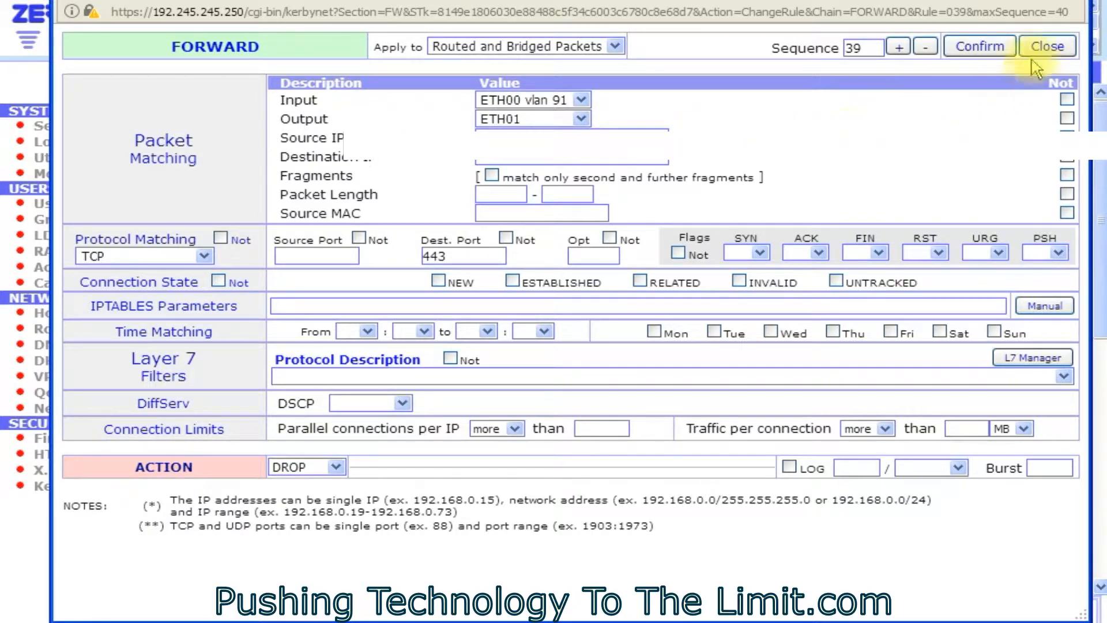
{"action": "left_click", "coordinate": [1048, 46]}
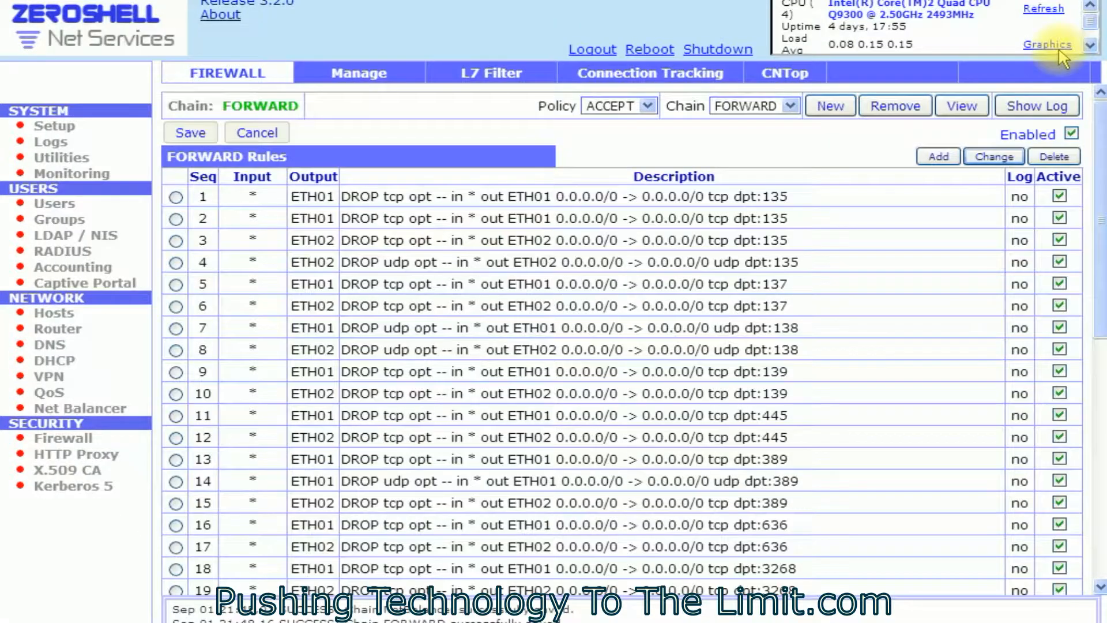
Step: Activate FORWARD rule 39 for TCP port 443, save the chain, and check the rule list down to its last entry
{"action": "scroll", "coordinate": [536, 407], "scroll_direction": "down", "scroll_amount": 6}
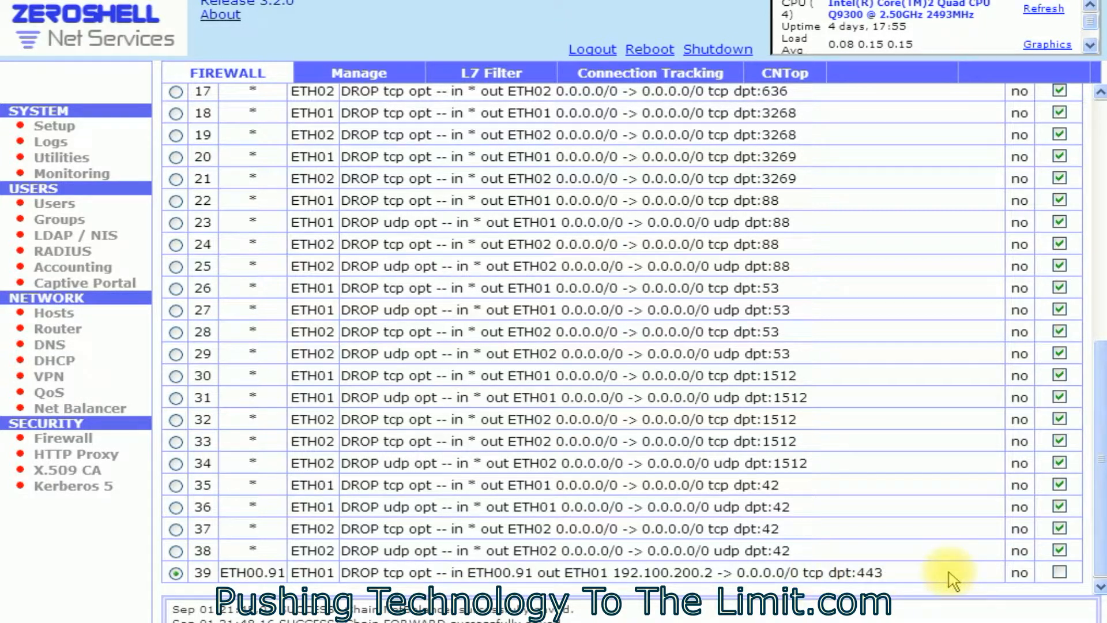
{"action": "left_click", "coordinate": [1061, 572]}
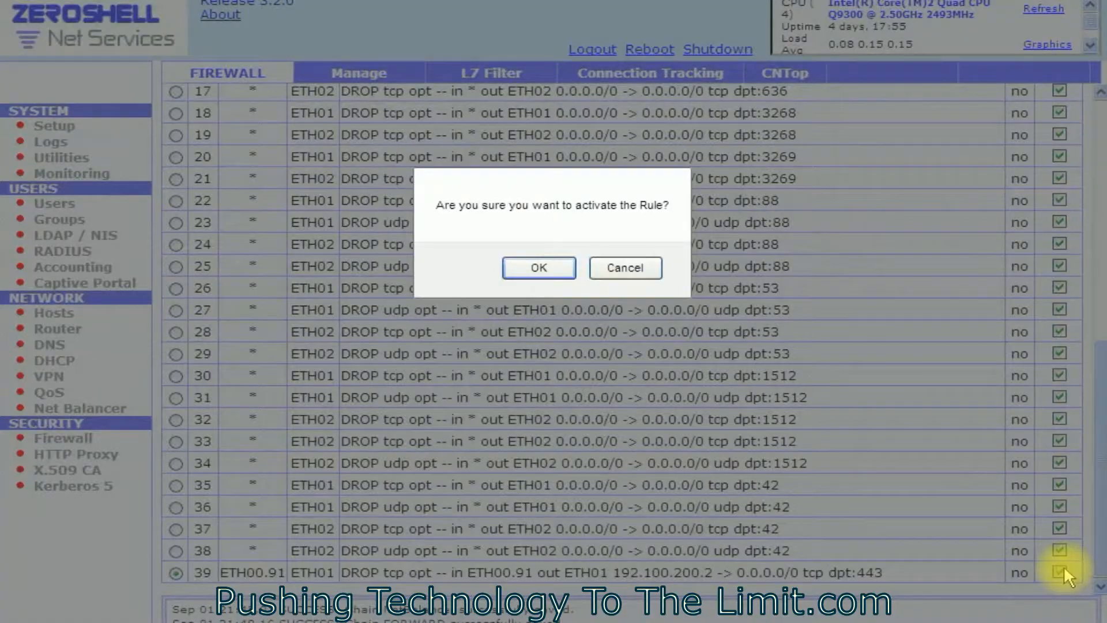
{"action": "left_click", "coordinate": [522, 267]}
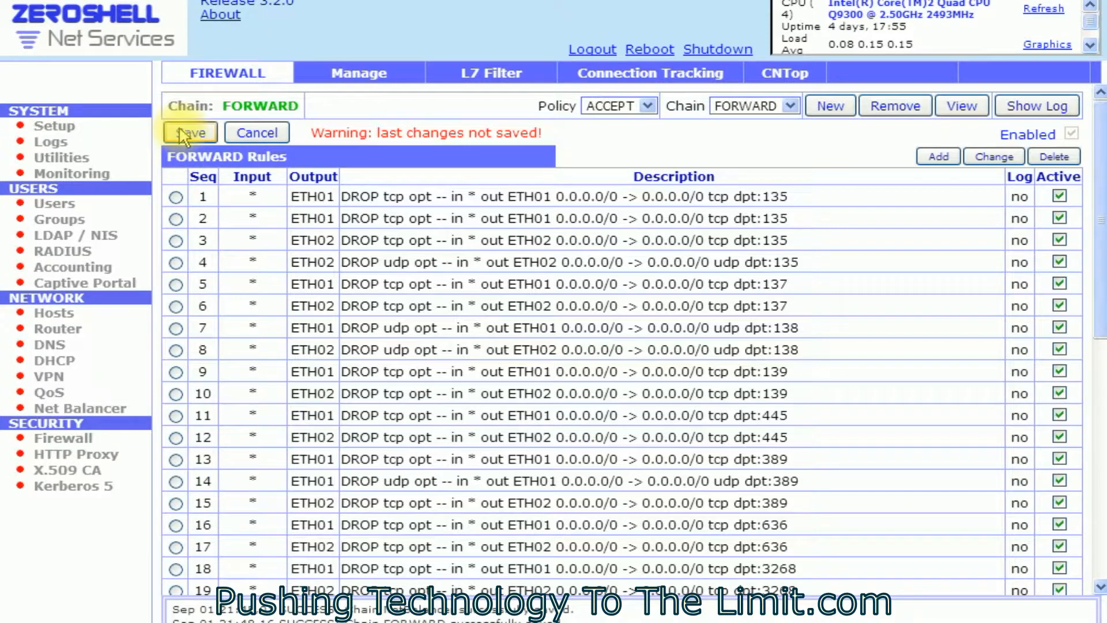
{"action": "left_click", "coordinate": [185, 131]}
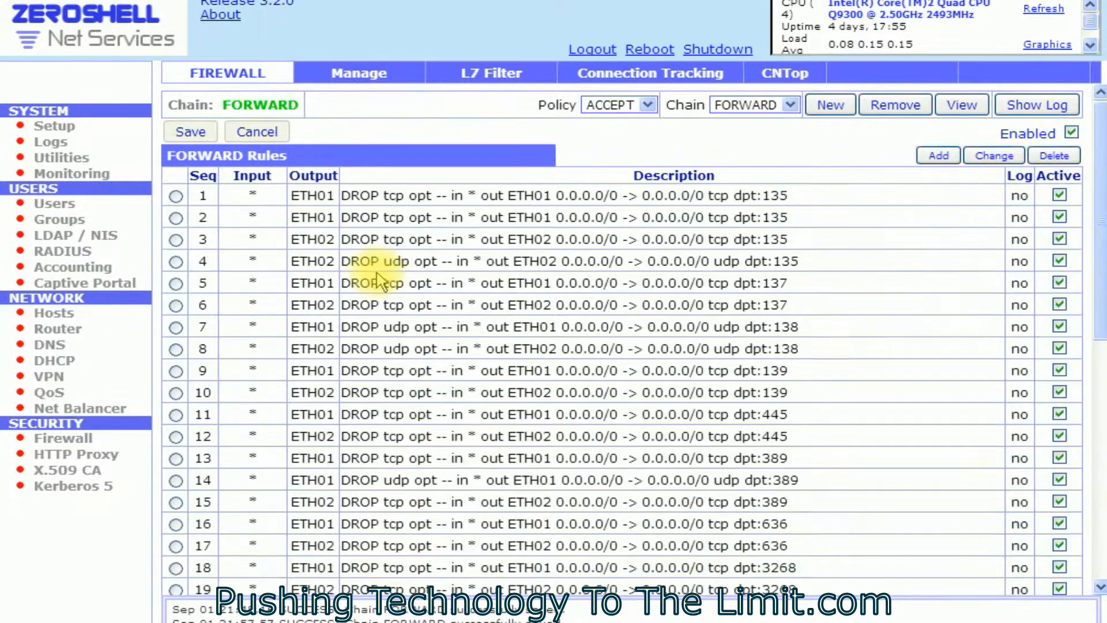
{"action": "scroll", "coordinate": [369, 275], "scroll_direction": "down", "scroll_amount": 7}
{"action": "scroll", "coordinate": [387, 268], "scroll_direction": "down", "scroll_amount": 1}
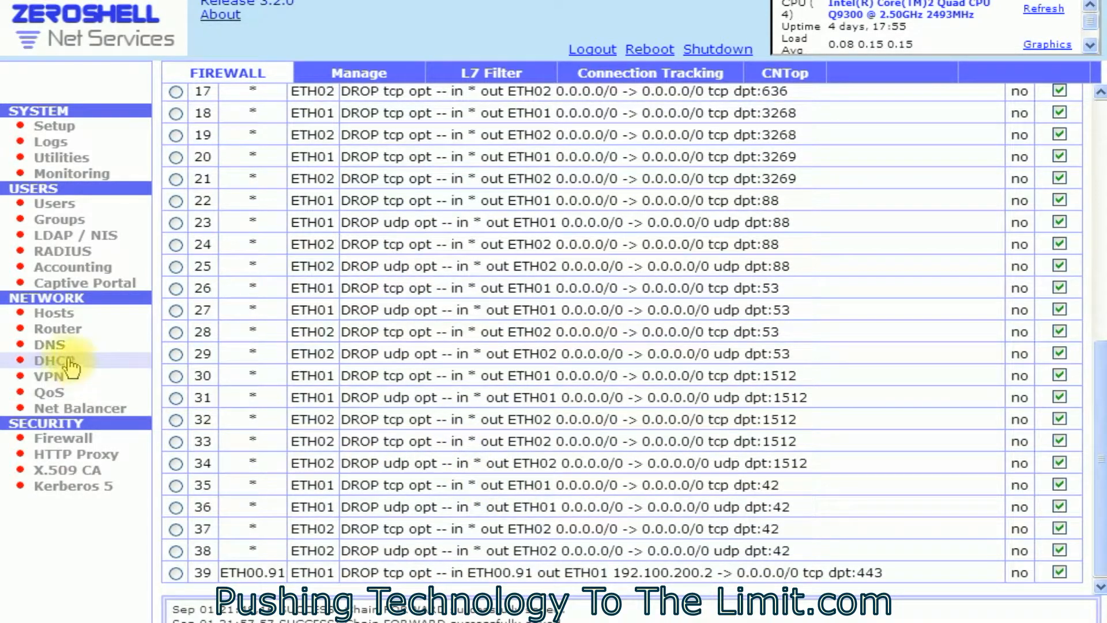
{"action": "scroll", "coordinate": [262, 360], "scroll_direction": "up", "scroll_amount": 9}
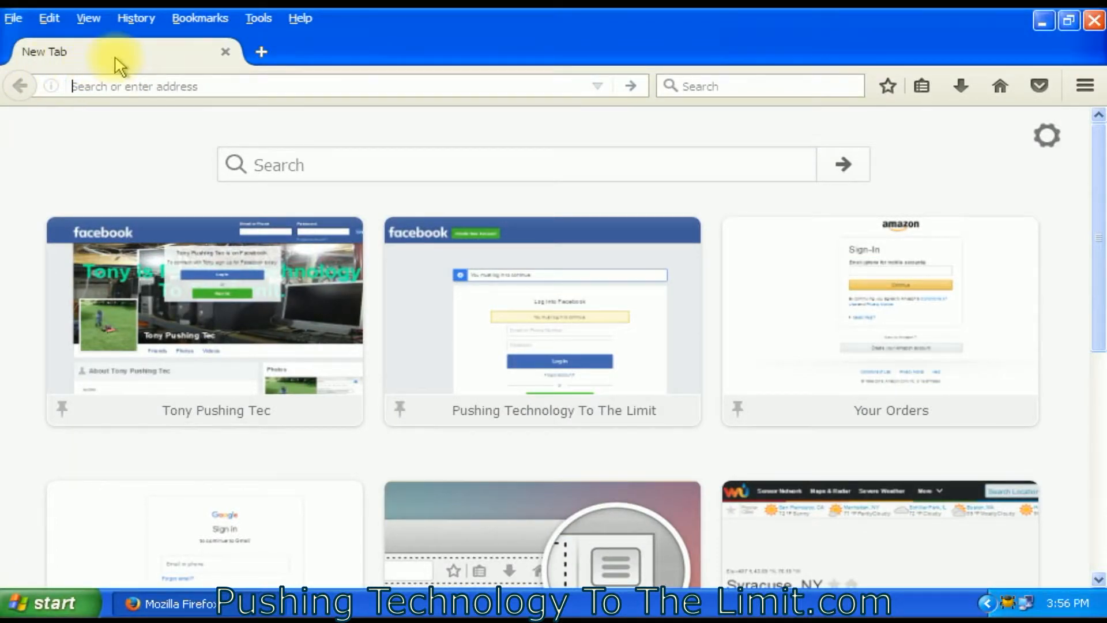
Step: Switch to Firefox, clear all history with the time range Everything, and restart the browser
{"action": "left_click", "coordinate": [147, 21]}
{"action": "left_click", "coordinate": [148, 20]}
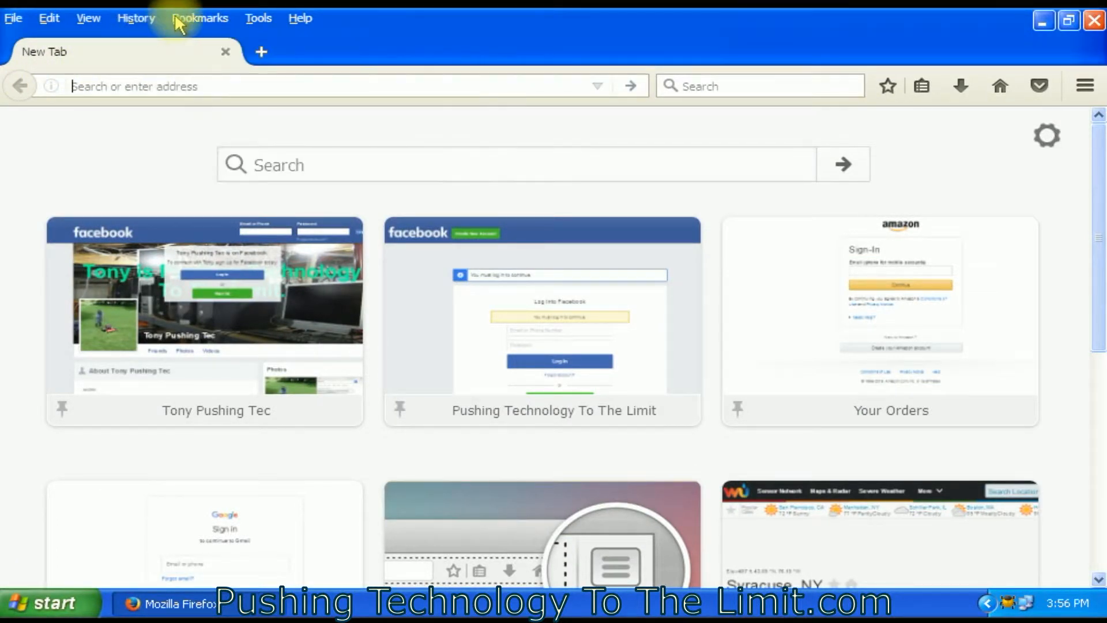
{"action": "left_click", "coordinate": [131, 19]}
{"action": "left_click", "coordinate": [144, 56]}
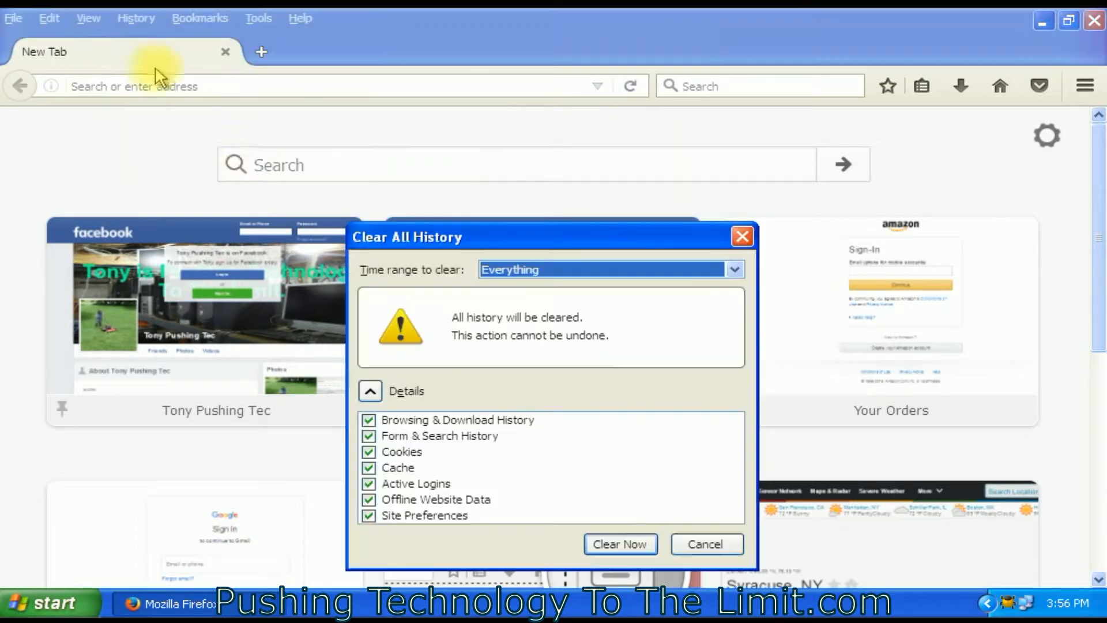
{"action": "left_click", "coordinate": [641, 545]}
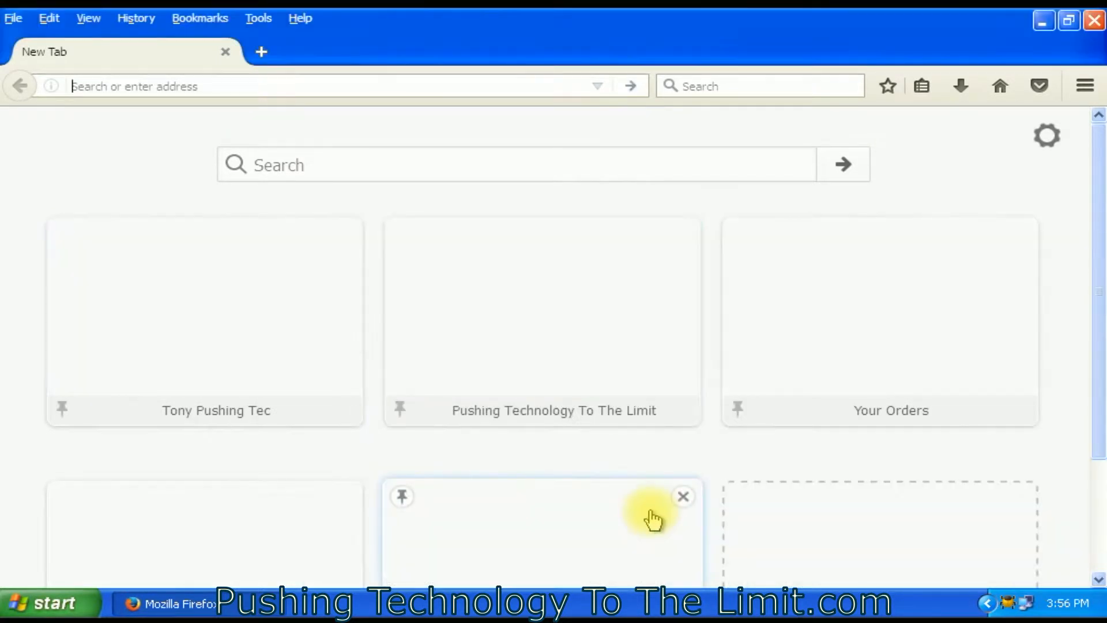
{"action": "left_click", "coordinate": [1093, 20]}
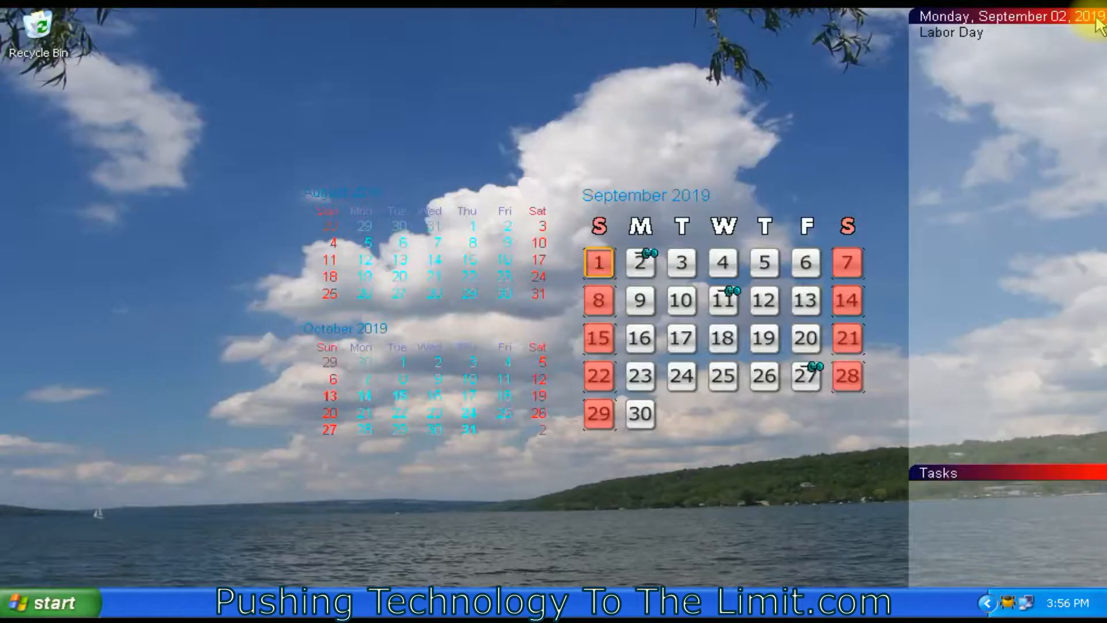
{"action": "left_click", "coordinate": [50, 601]}
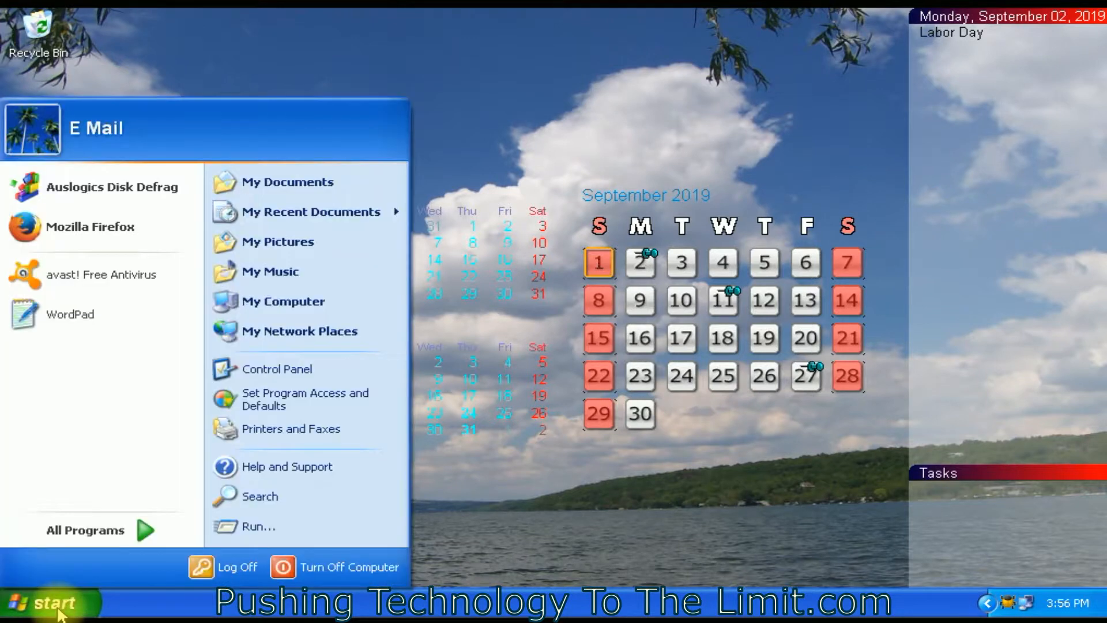
{"action": "left_click", "coordinate": [81, 238]}
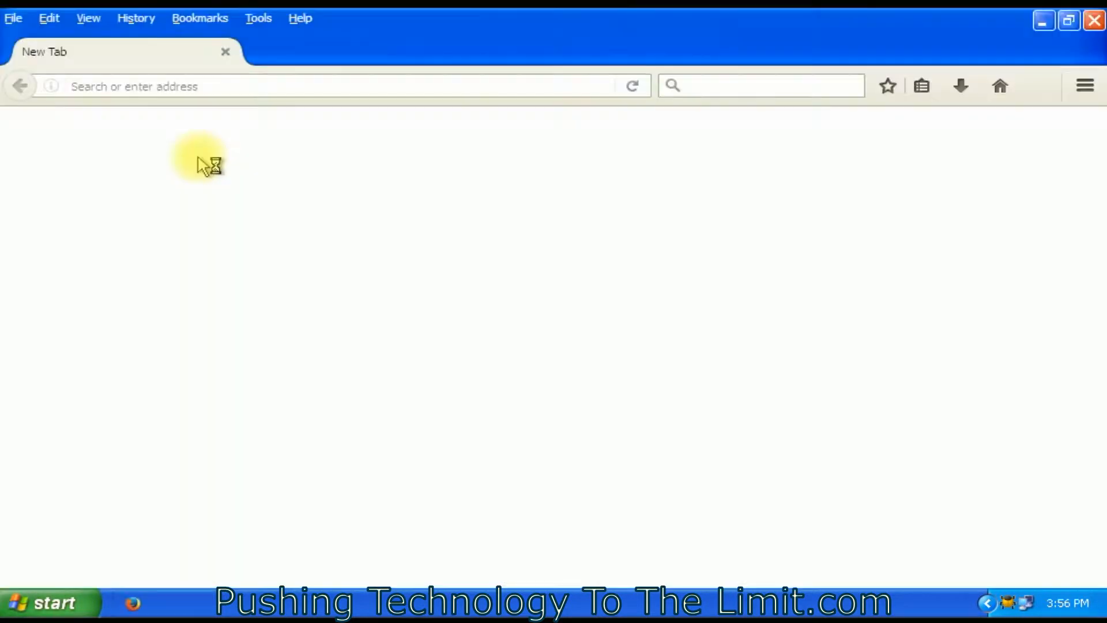
Step: Try to load the bookmarked Syracuse forecast from Weather Underground, review the FORWARD rules meanwhile, and stop the page load
{"action": "left_click", "coordinate": [201, 18]}
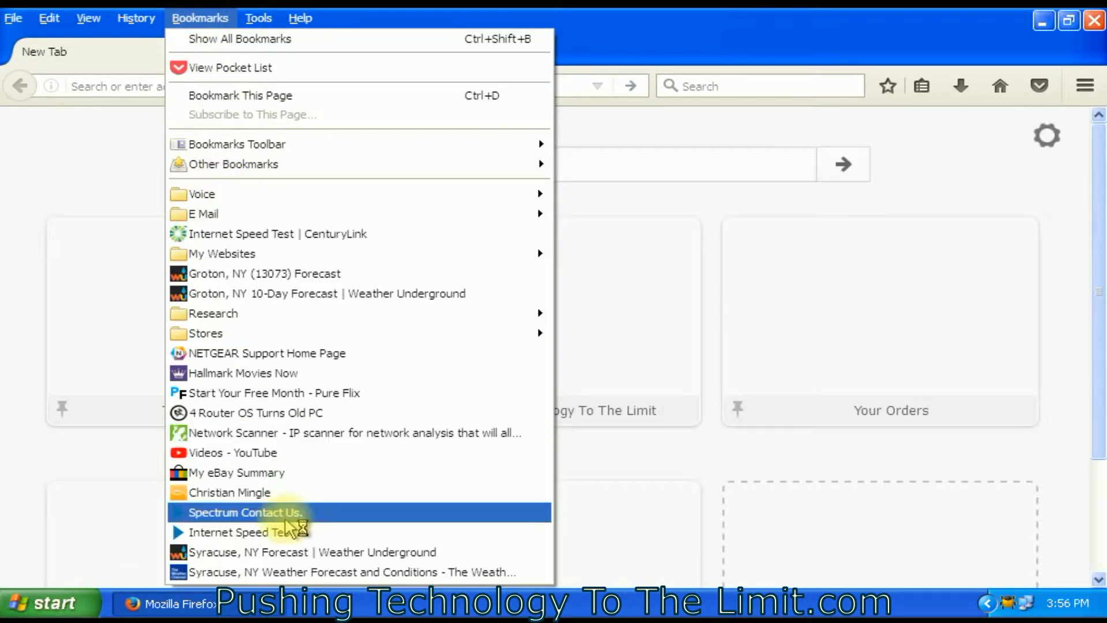
{"action": "left_click", "coordinate": [274, 552]}
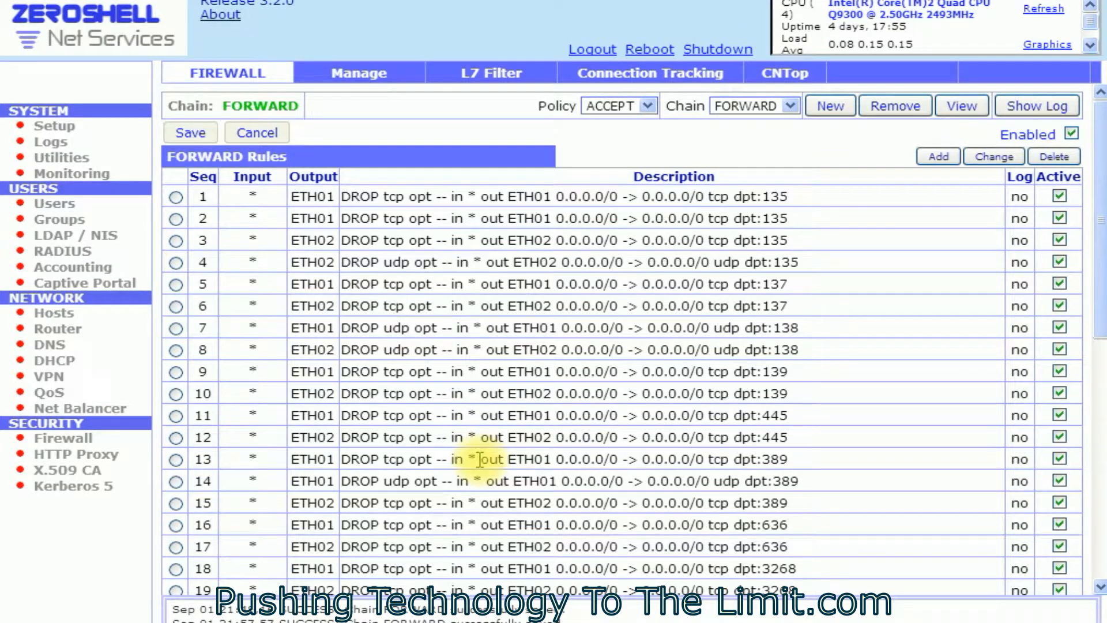
{"action": "scroll", "coordinate": [479, 460], "scroll_direction": "down", "scroll_amount": 5}
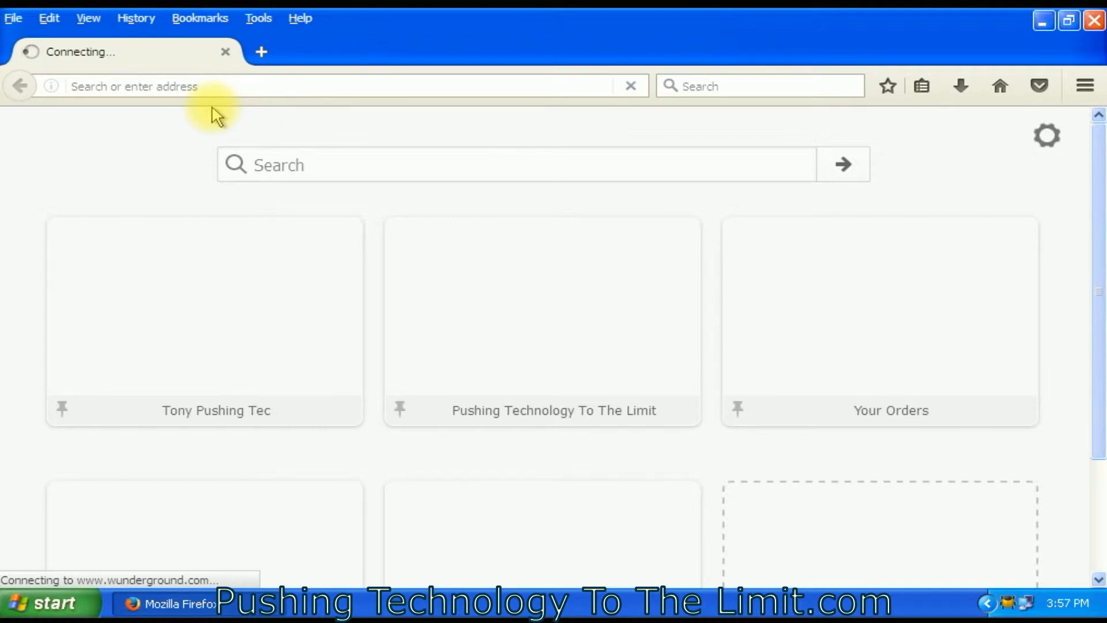
{"action": "left_click", "coordinate": [632, 87]}
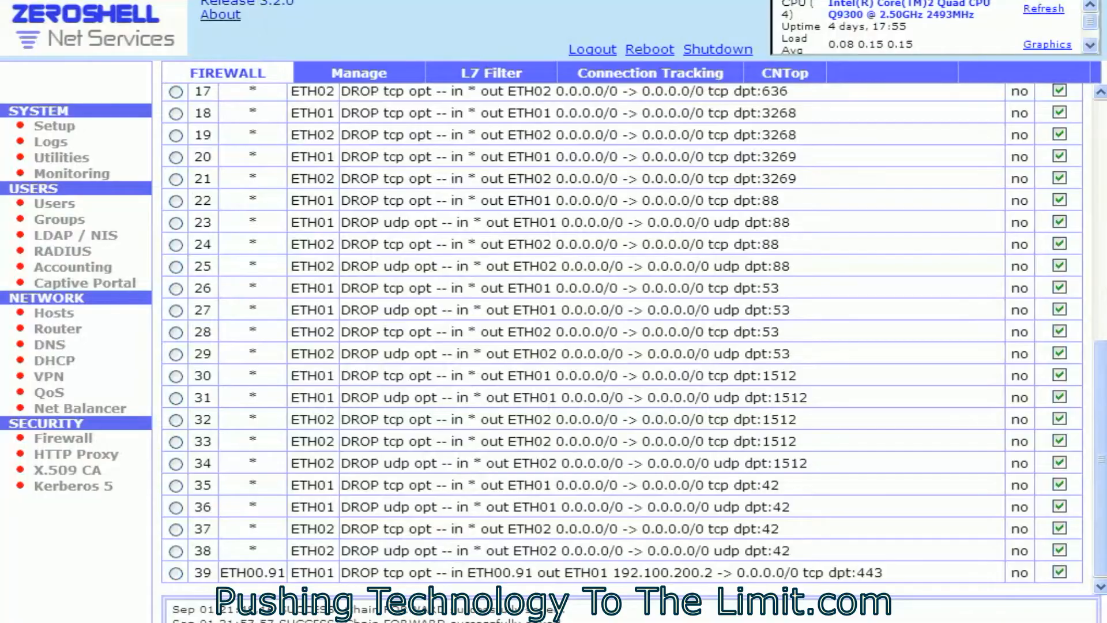
Step: In Zeroshell's Net Balancer, set the target gateway of balancing rule 4 to Modem (192.20.30.254) and save the NetBalancer chain
{"action": "left_click", "coordinate": [88, 412]}
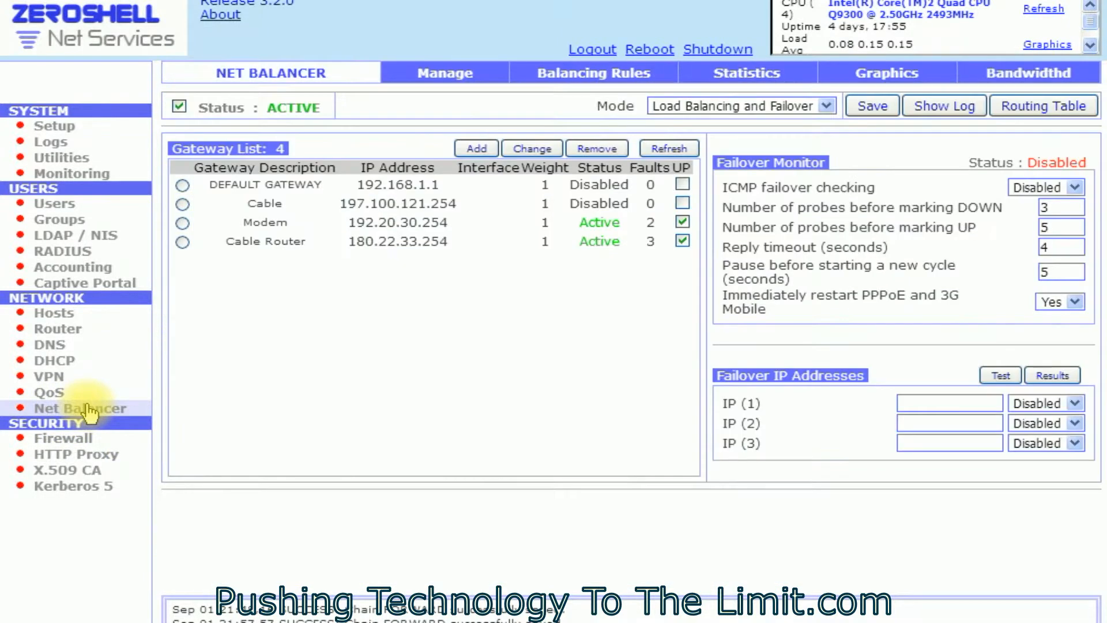
{"action": "left_click", "coordinate": [590, 77]}
{"action": "left_click", "coordinate": [176, 295]}
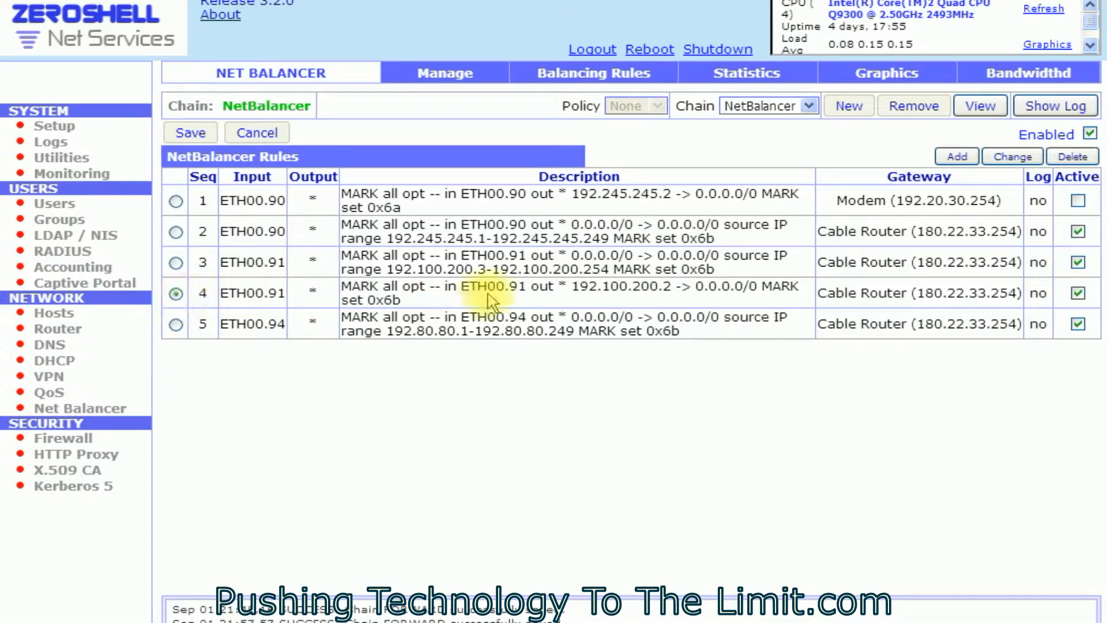
{"action": "left_click", "coordinate": [1089, 134]}
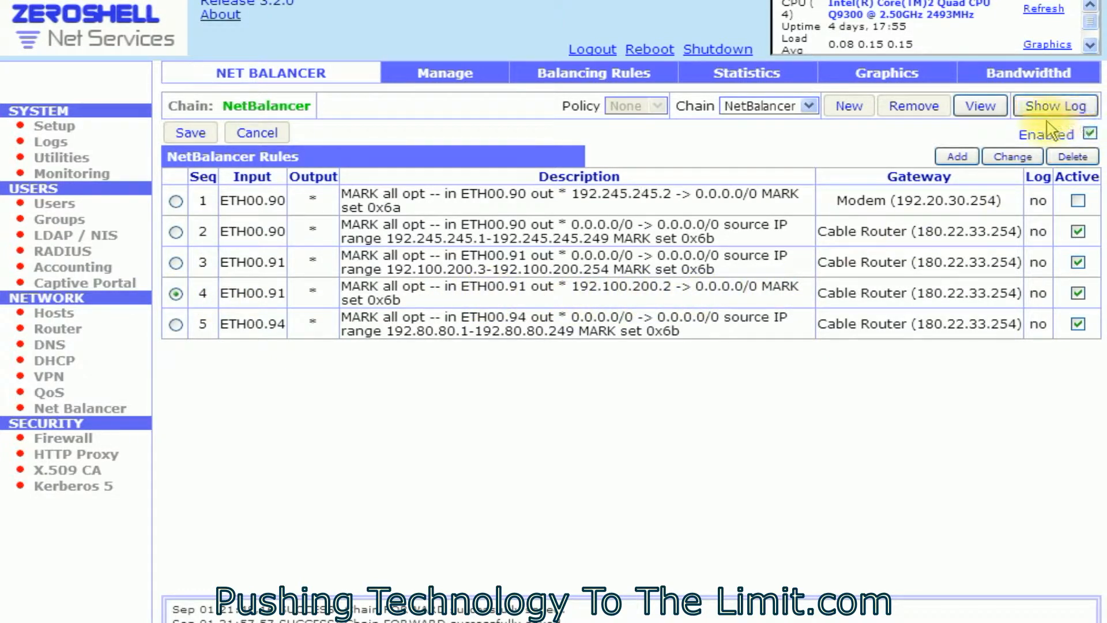
{"action": "left_click", "coordinate": [1011, 157]}
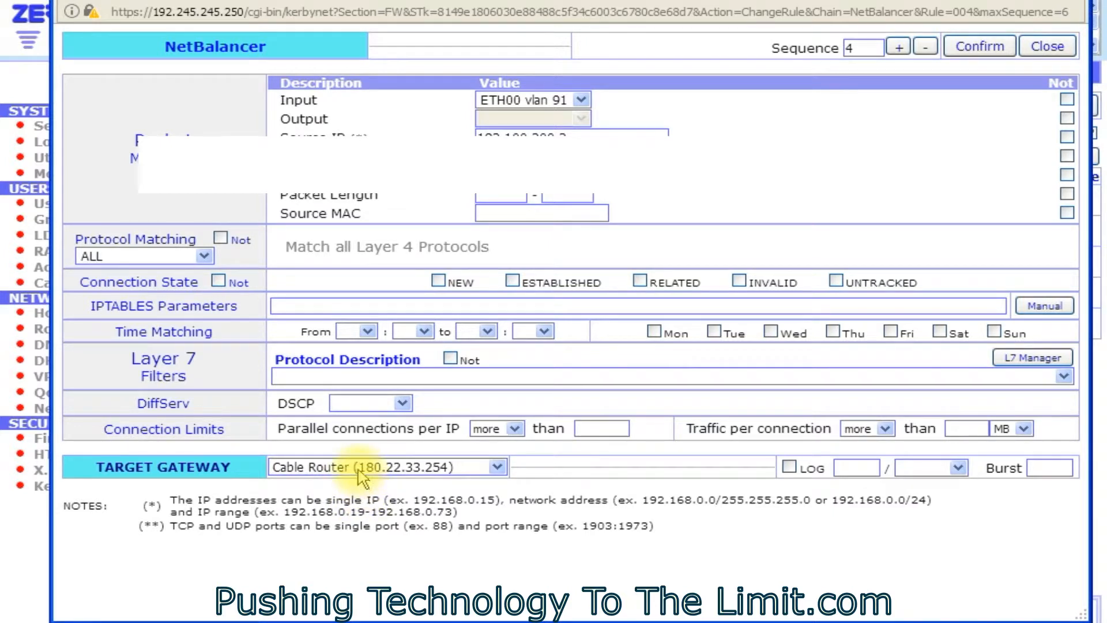
{"action": "left_click", "coordinate": [361, 474]}
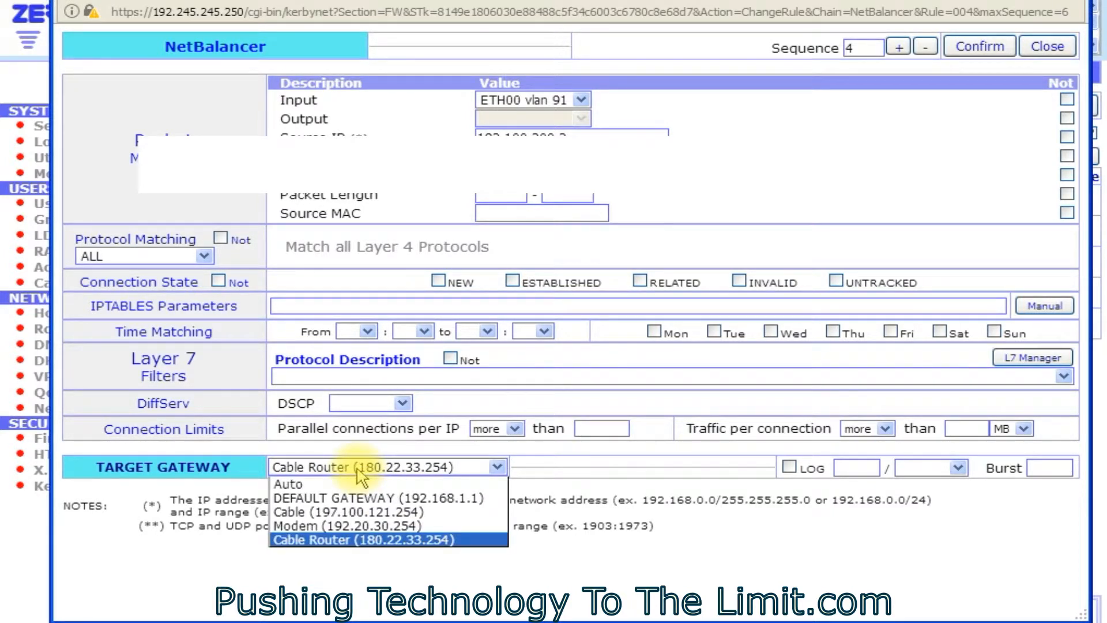
{"action": "left_click", "coordinate": [331, 525]}
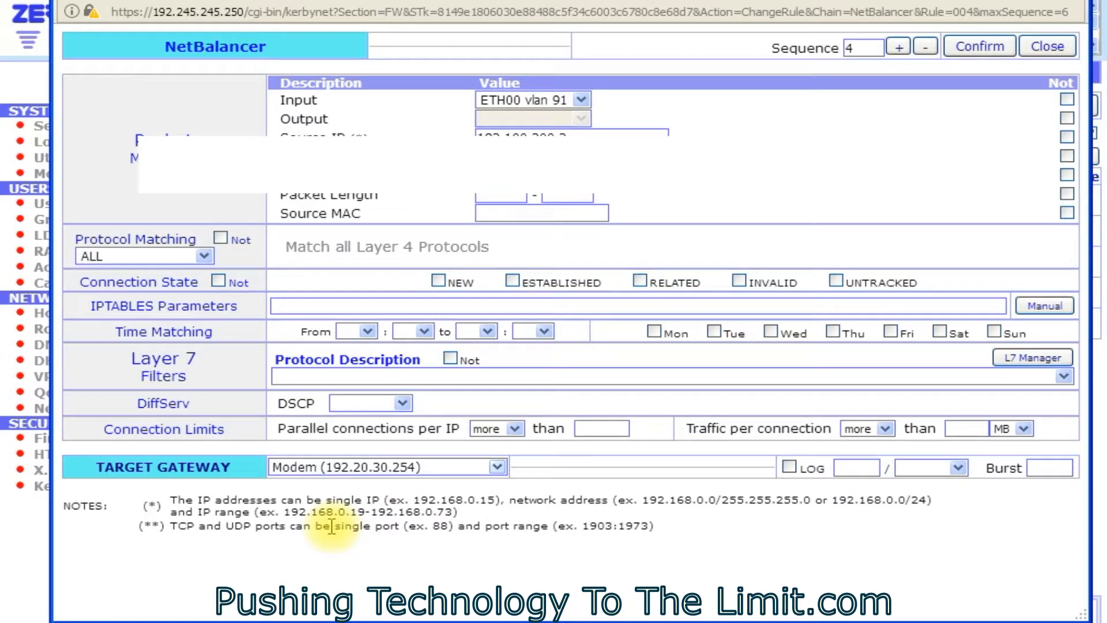
{"action": "left_click", "coordinate": [980, 46]}
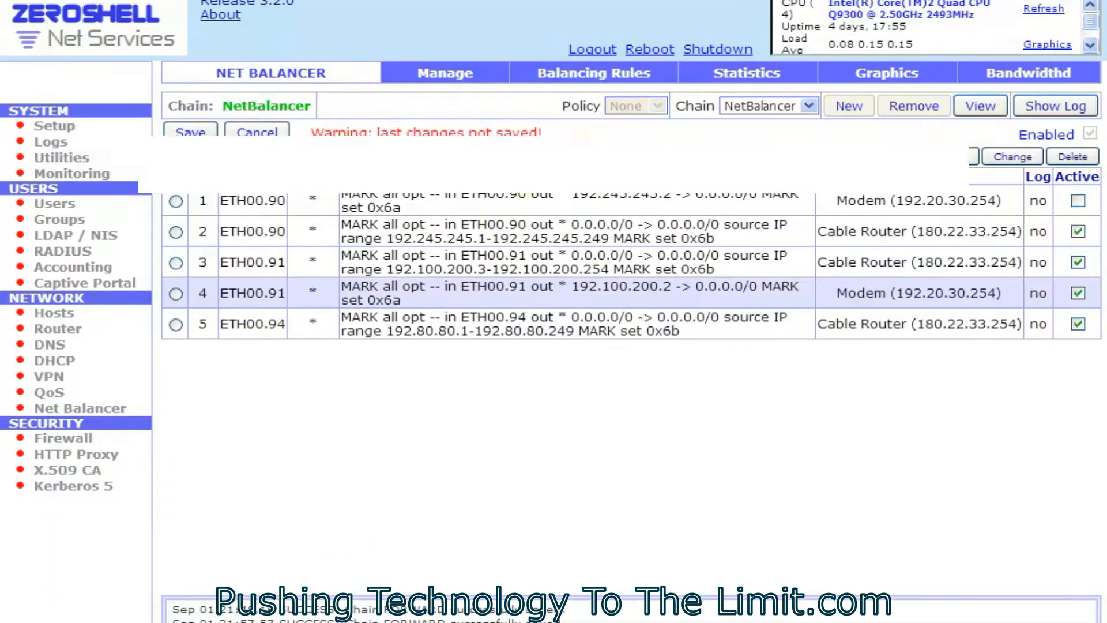
{"action": "left_click", "coordinate": [185, 137]}
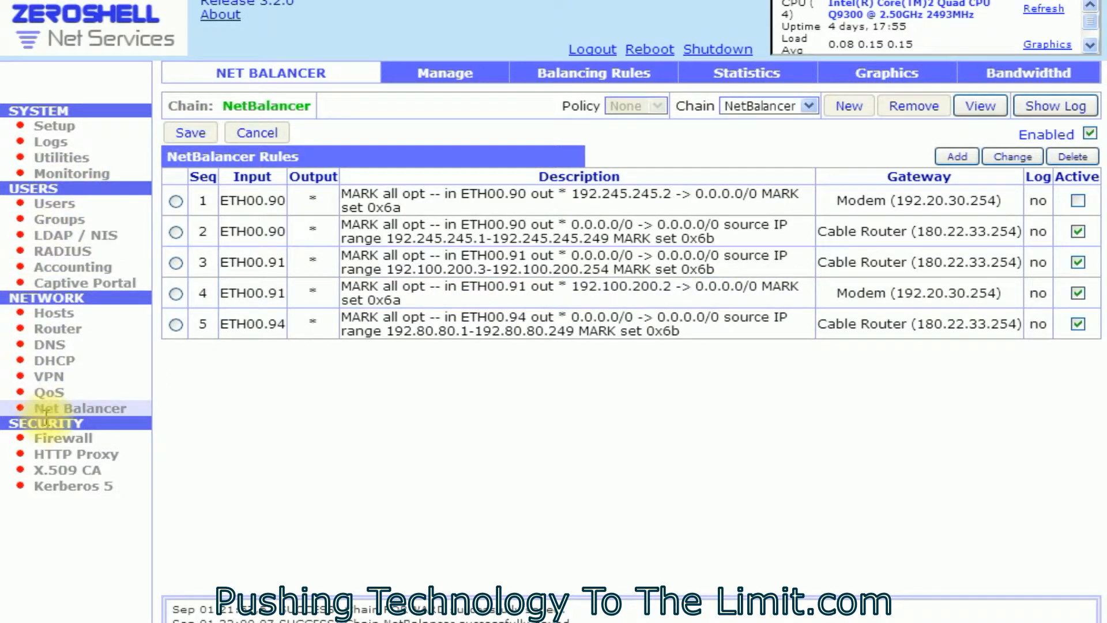
Step: Check the port 443 drop rule at the end of the firewall's FORWARD chain, and reopen the Net Balancer's balancing rules
{"action": "left_click", "coordinate": [50, 440]}
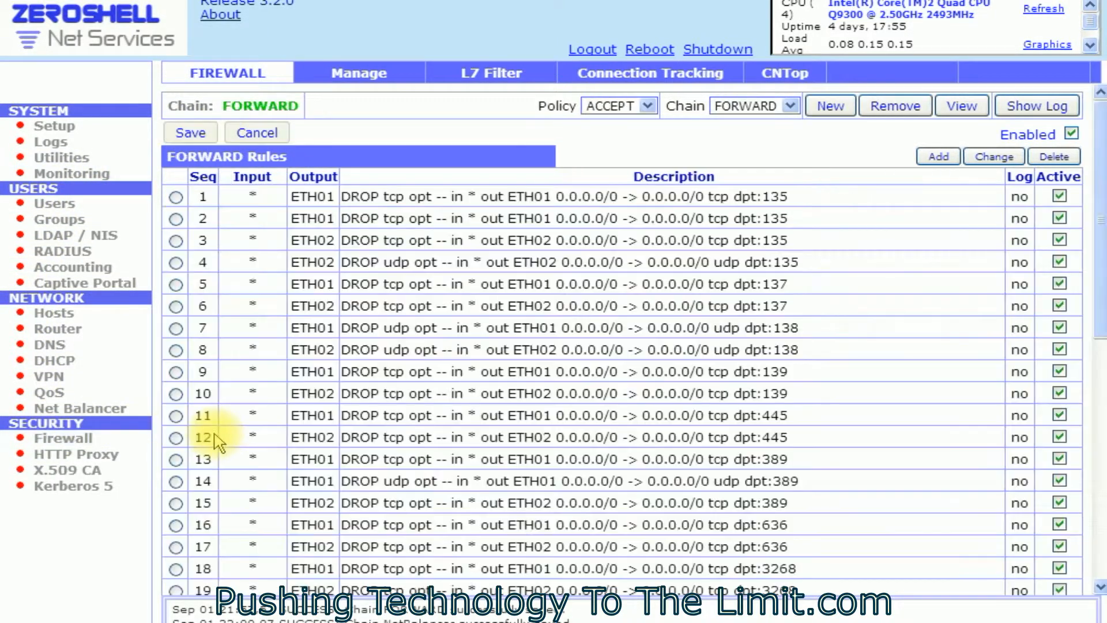
{"action": "scroll", "coordinate": [371, 427], "scroll_direction": "down", "scroll_amount": 8}
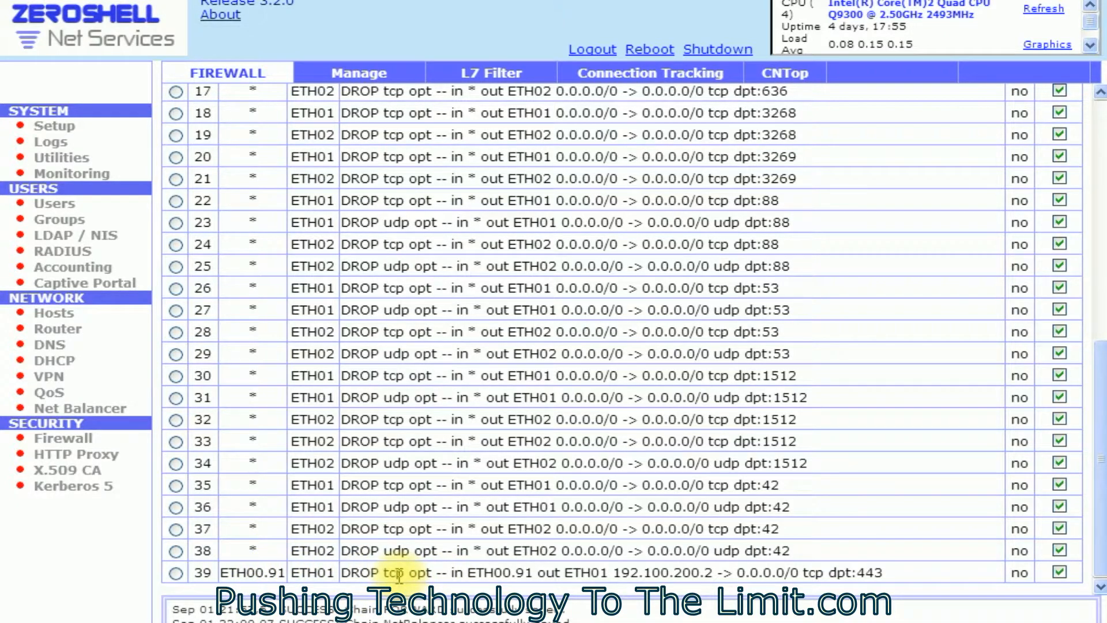
{"action": "left_click", "coordinate": [53, 406]}
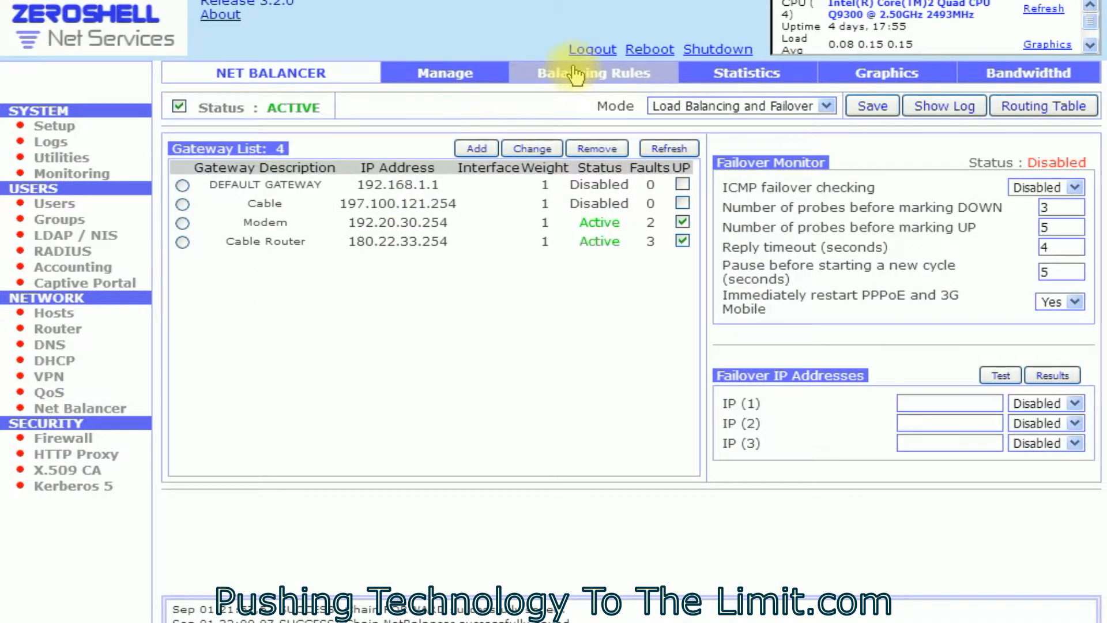
{"action": "left_click", "coordinate": [574, 74]}
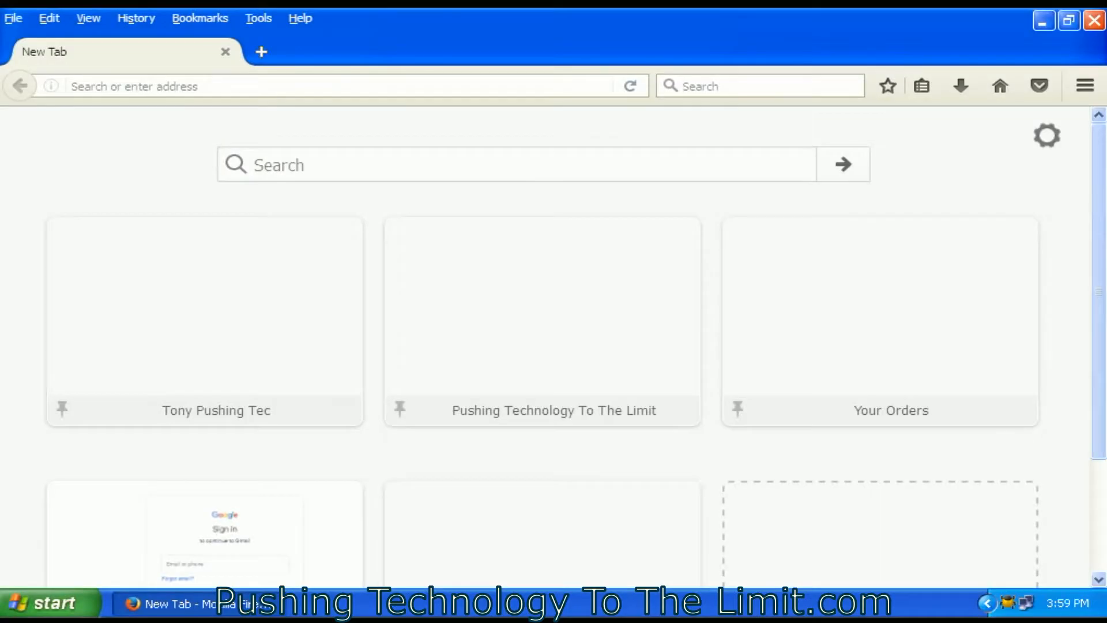
Step: Switch to Firefox, load the bookmarked Syracuse forecast from Weather Underground, and look down the page
{"action": "left_click", "coordinate": [203, 26]}
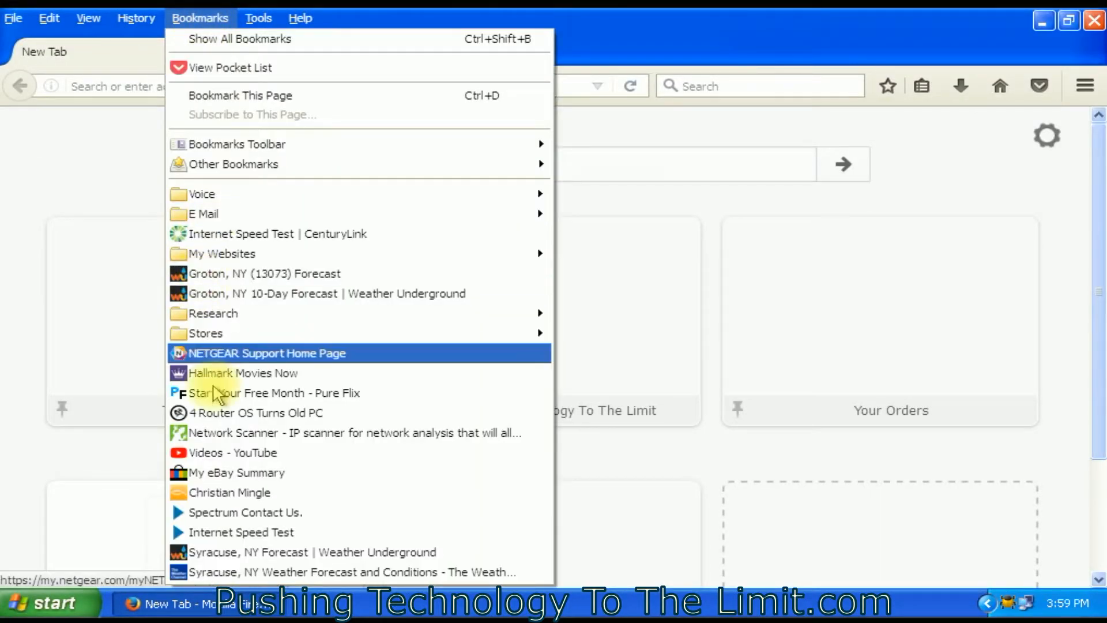
{"action": "left_click", "coordinate": [238, 552]}
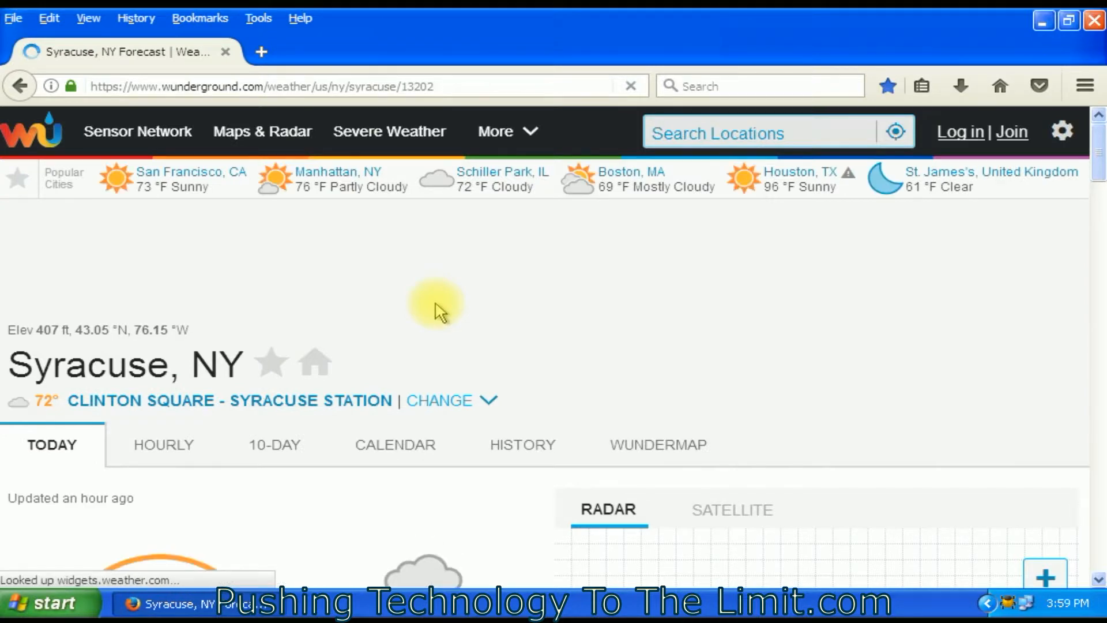
{"action": "scroll", "coordinate": [441, 311], "scroll_direction": "down", "scroll_amount": 5}
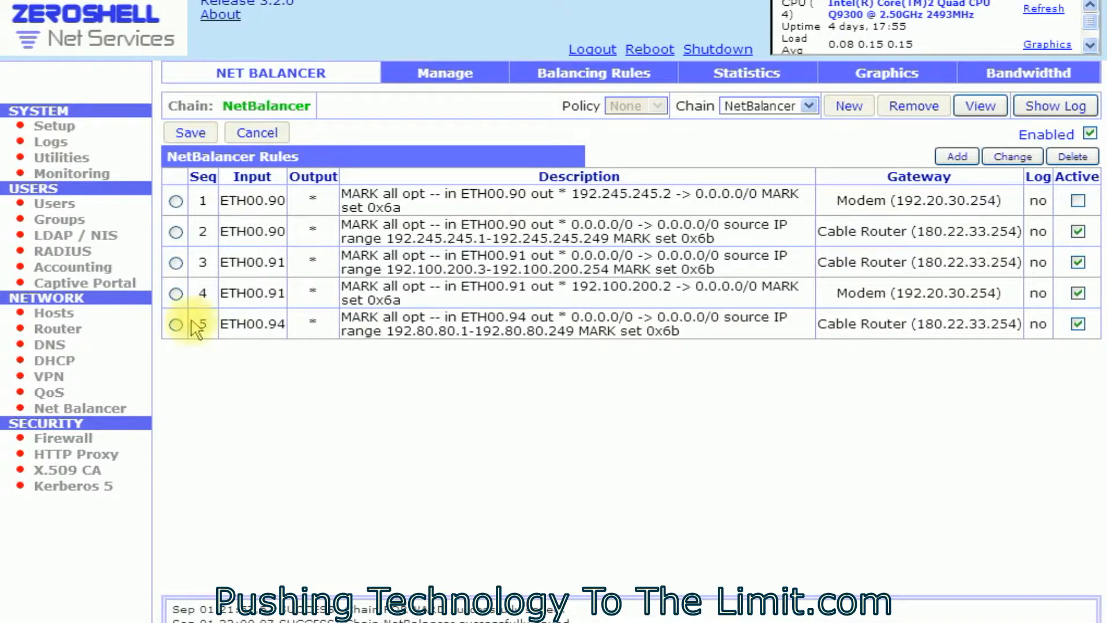
Step: In Zeroshell, edit FORWARD rule 39 for TCP port 443, trying output ETH02, then set the output back to ETH01 and confirm
{"action": "left_click", "coordinate": [58, 436]}
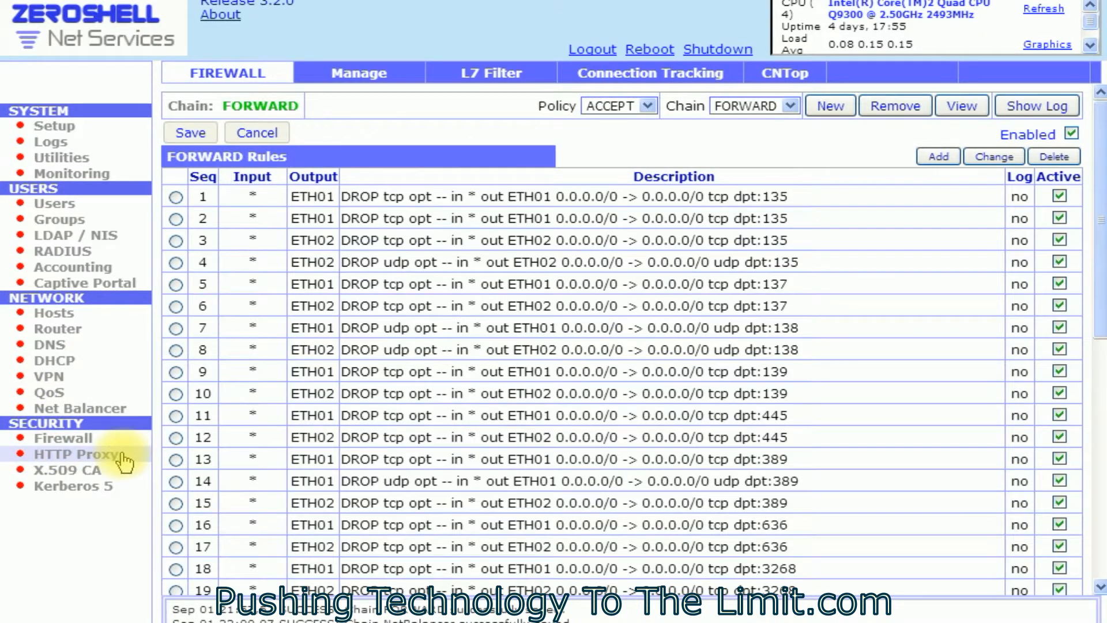
{"action": "scroll", "coordinate": [246, 487], "scroll_direction": "down", "scroll_amount": 5}
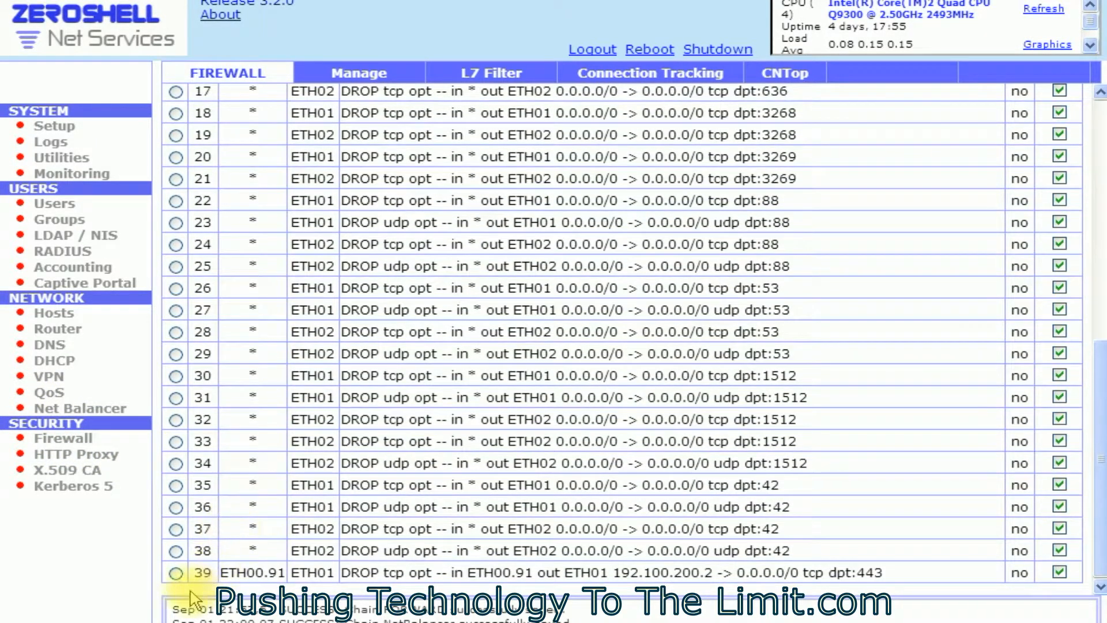
{"action": "left_click", "coordinate": [175, 572]}
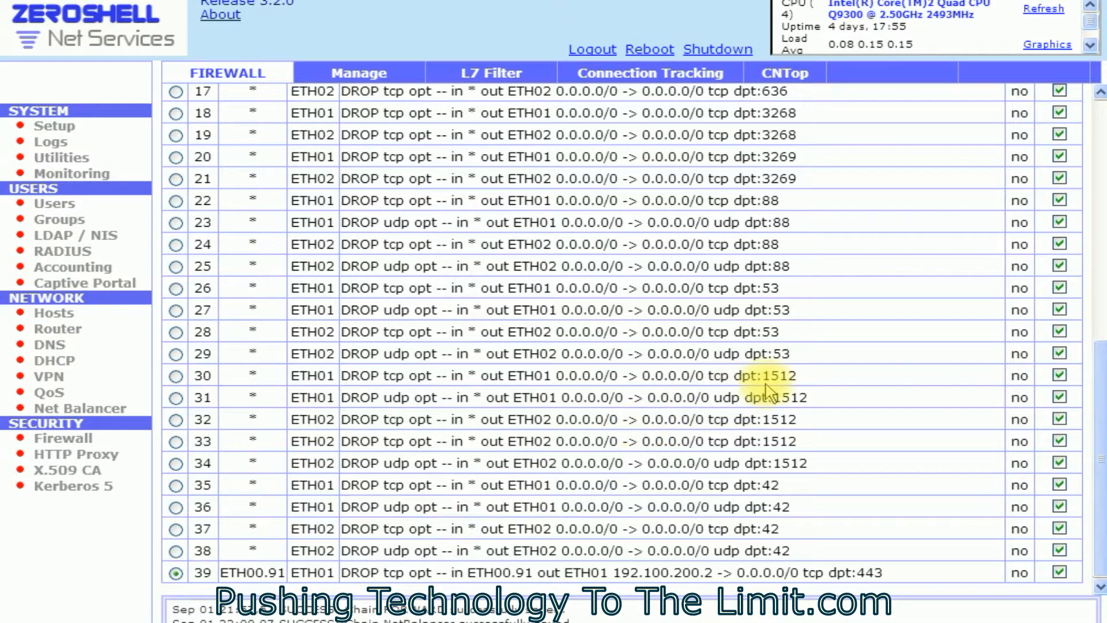
{"action": "scroll", "coordinate": [770, 392], "scroll_direction": "up", "scroll_amount": 5}
{"action": "left_click", "coordinate": [1005, 161]}
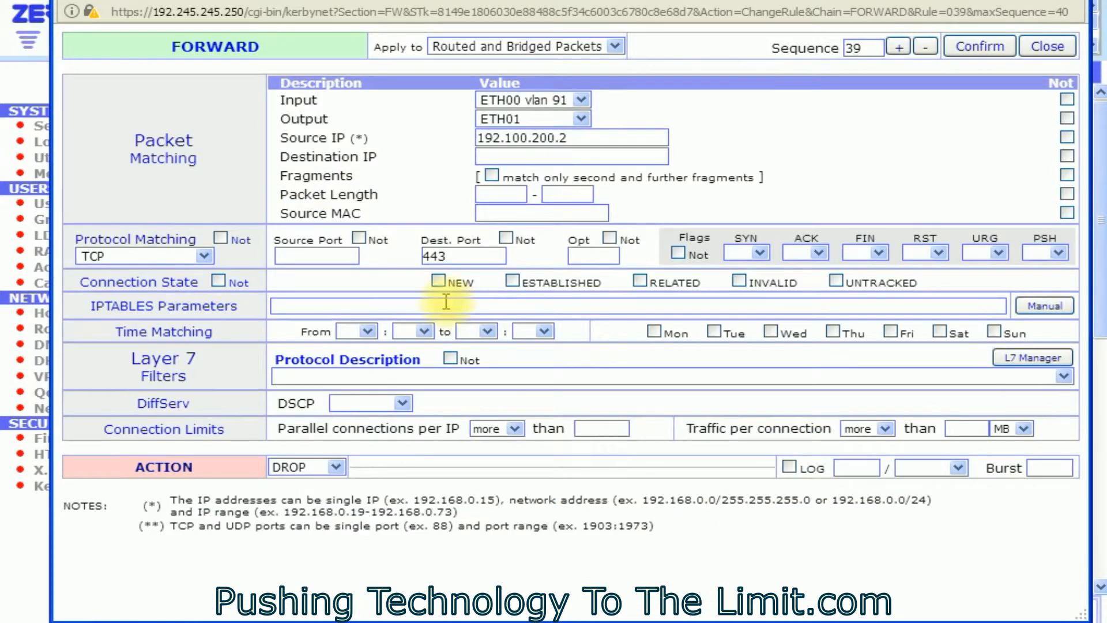
{"action": "left_click", "coordinate": [521, 119]}
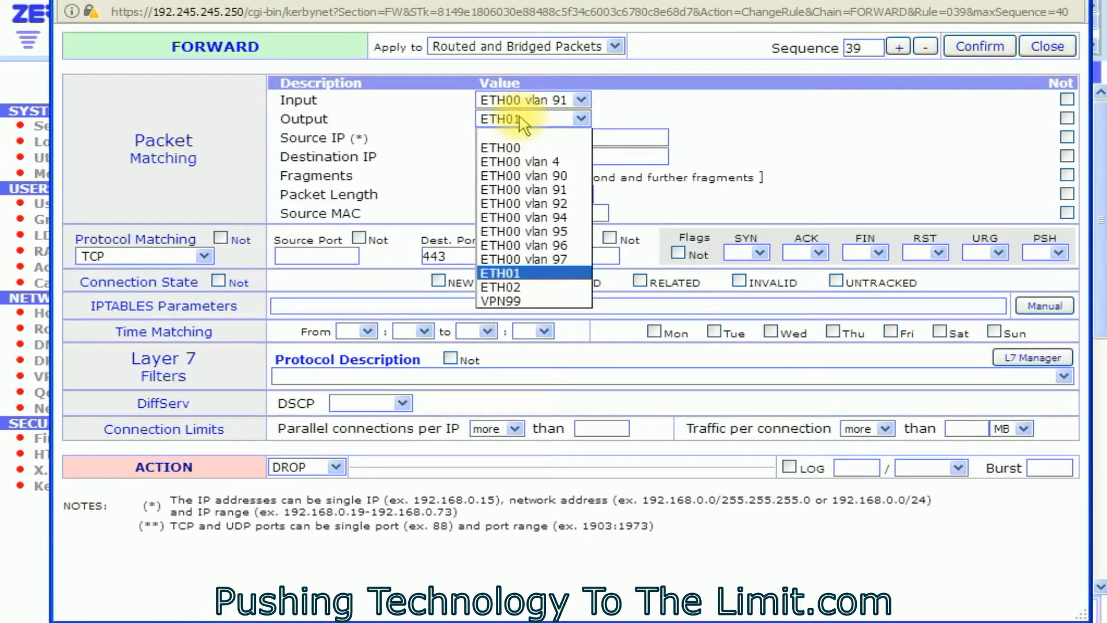
{"action": "left_click", "coordinate": [526, 288]}
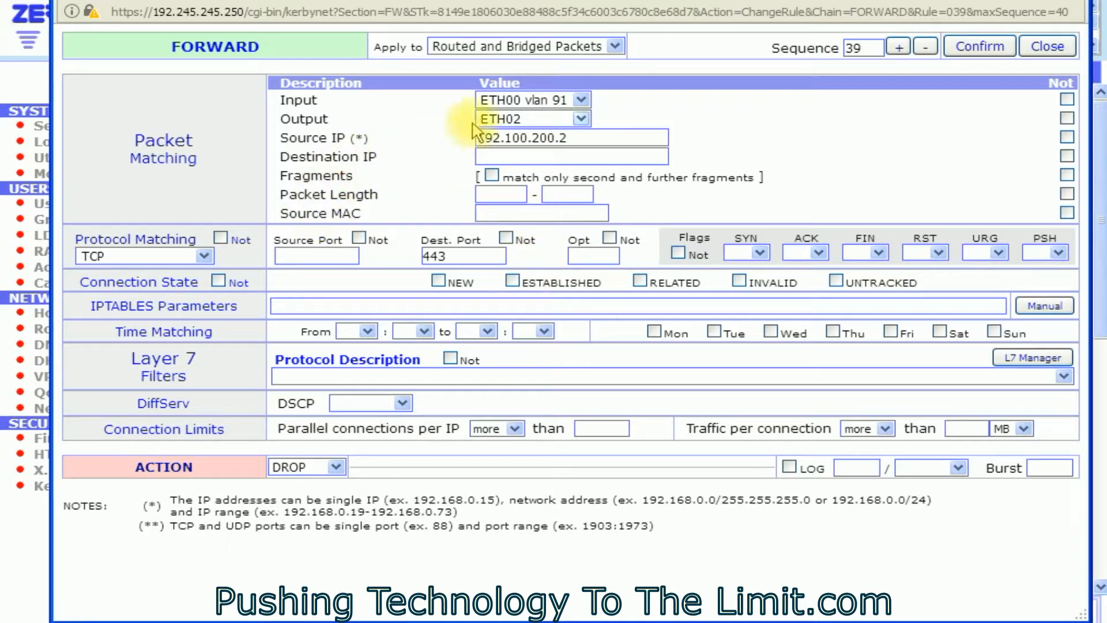
{"action": "left_click", "coordinate": [526, 120]}
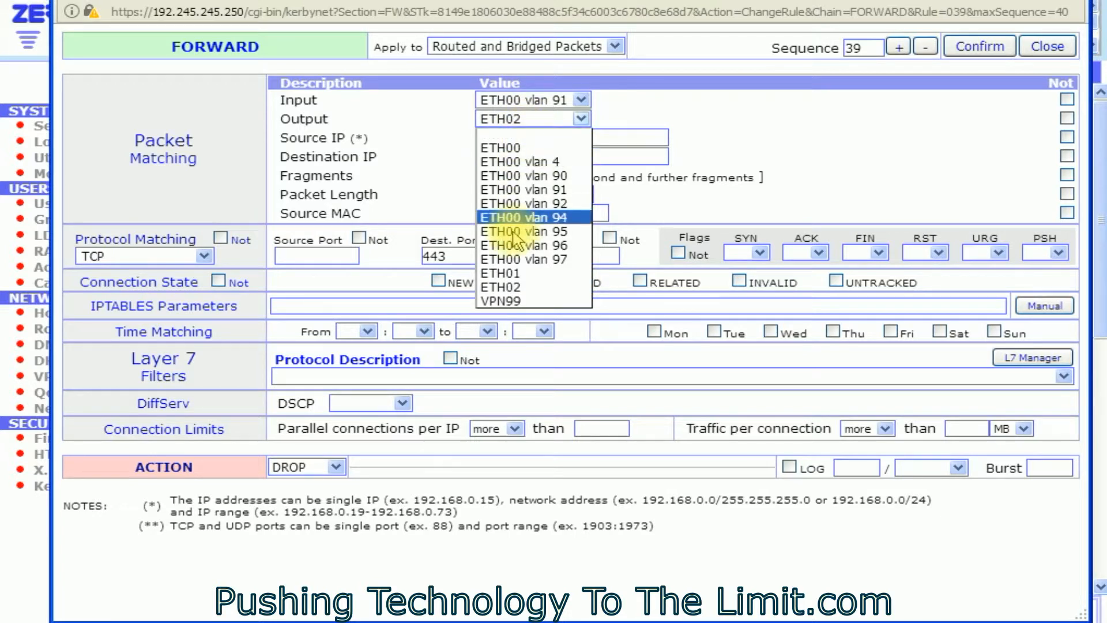
{"action": "left_click", "coordinate": [510, 273]}
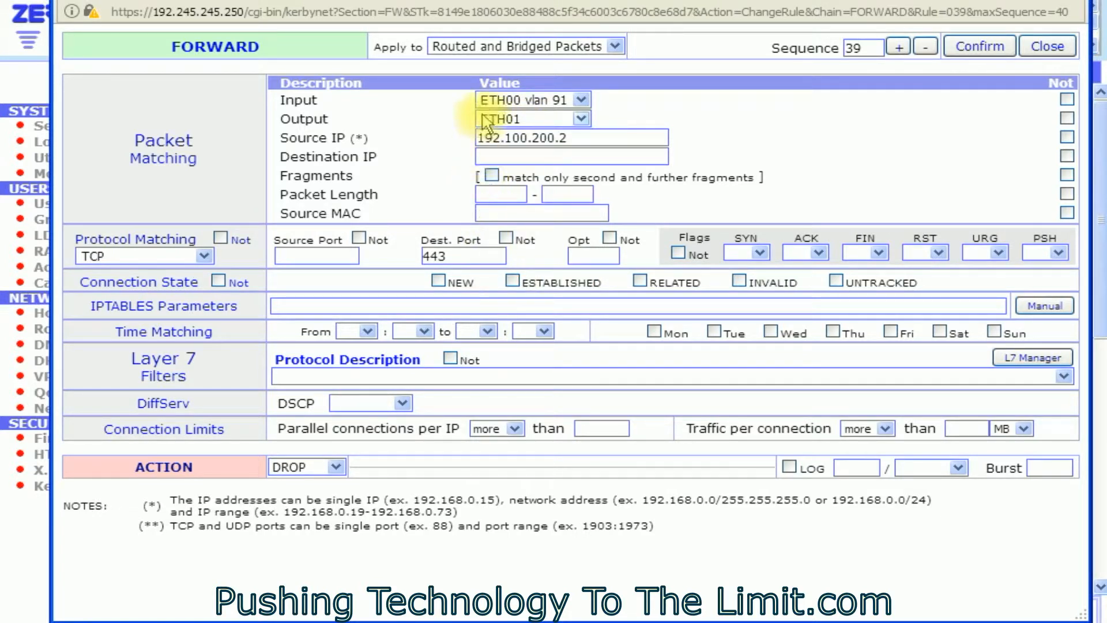
{"action": "left_click", "coordinate": [979, 46]}
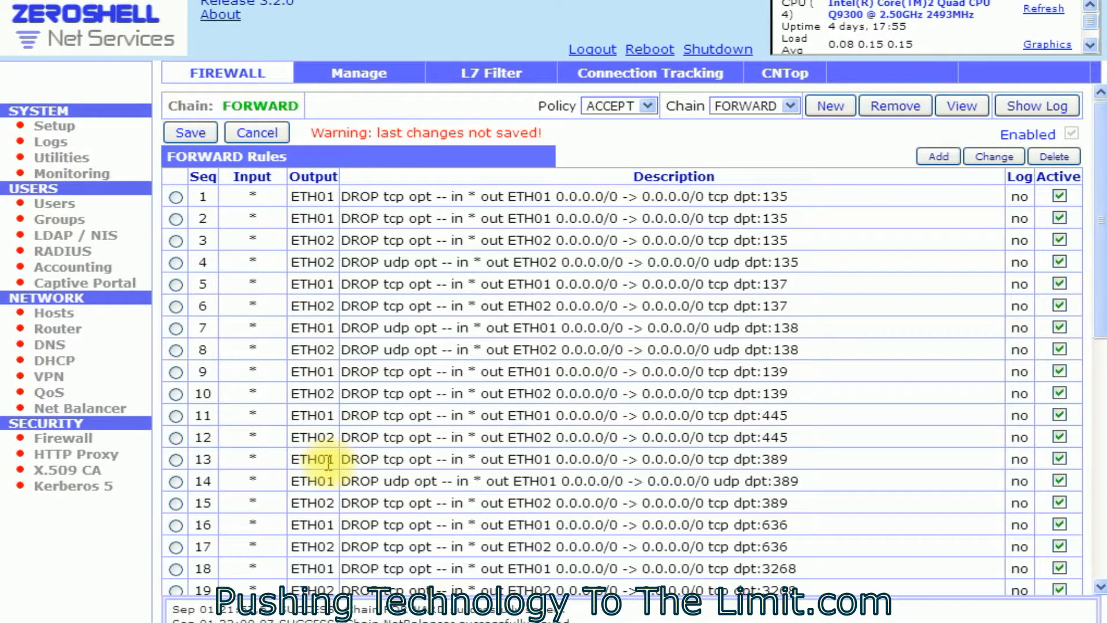
Step: Check the FORWARD rule list down to rule 39 and save the chain
{"action": "scroll", "coordinate": [326, 462], "scroll_direction": "down", "scroll_amount": 7}
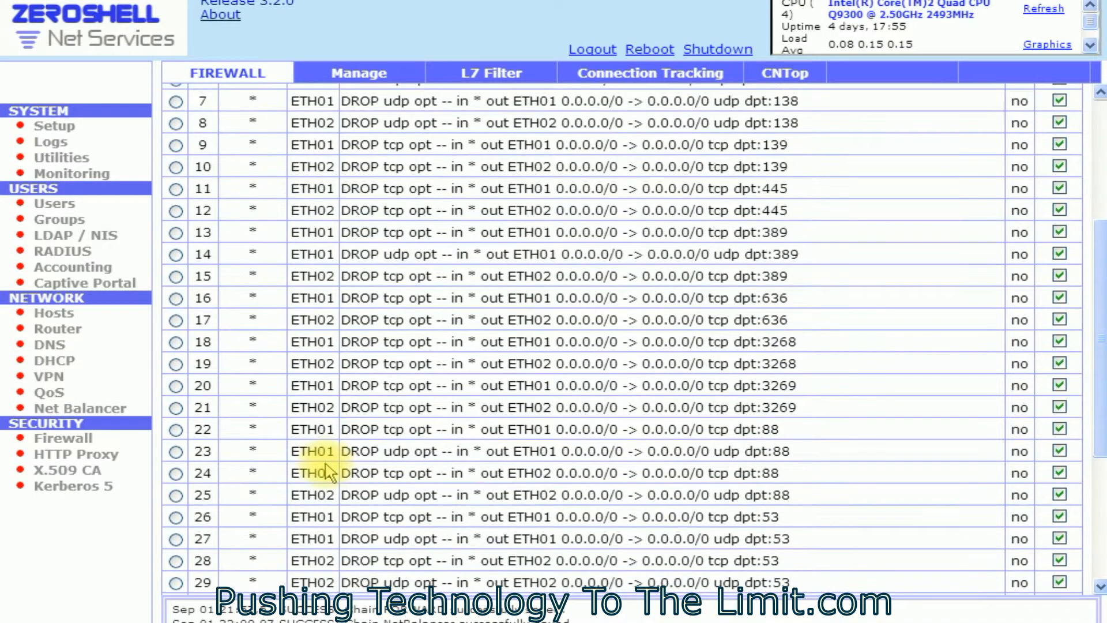
{"action": "scroll", "coordinate": [326, 457], "scroll_direction": "down", "scroll_amount": 1}
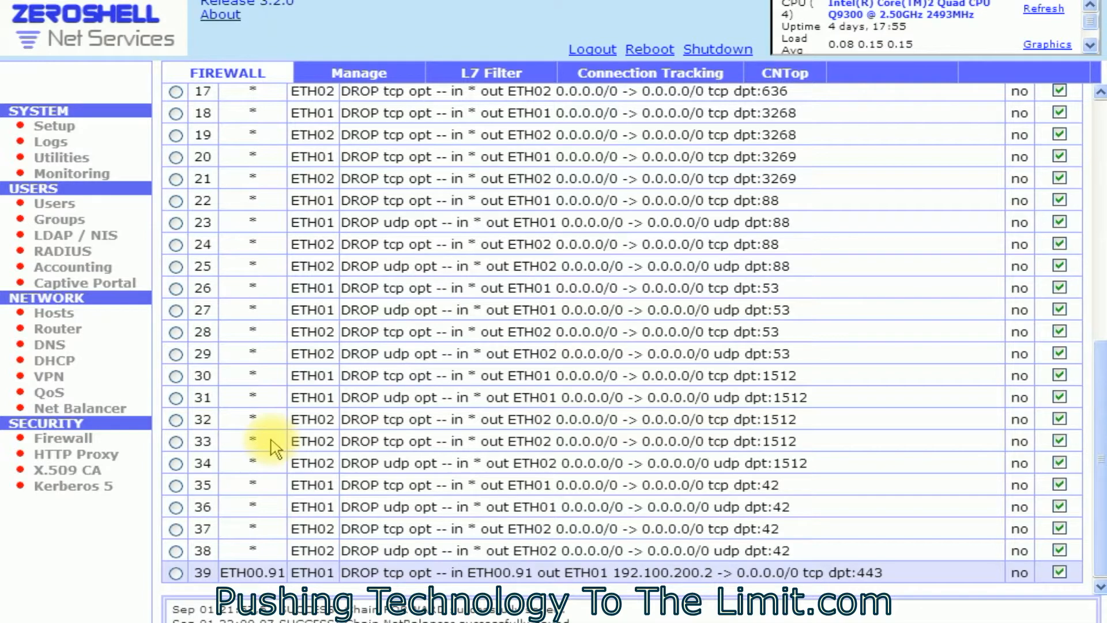
{"action": "scroll", "coordinate": [271, 444], "scroll_direction": "up", "scroll_amount": 5}
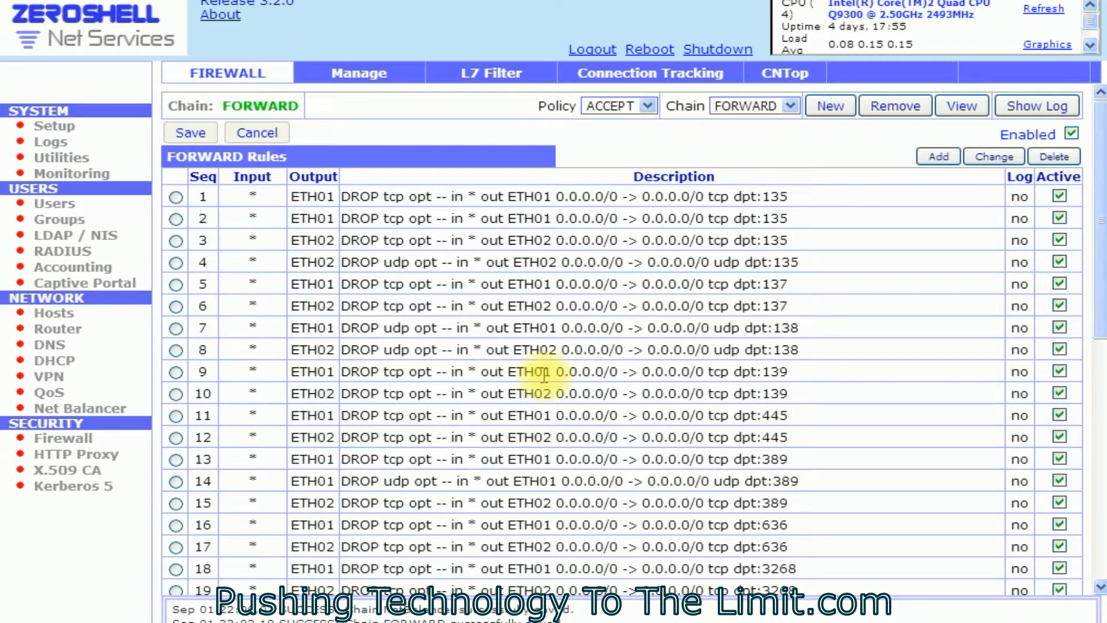
{"action": "scroll", "coordinate": [543, 375], "scroll_direction": "down", "scroll_amount": 4}
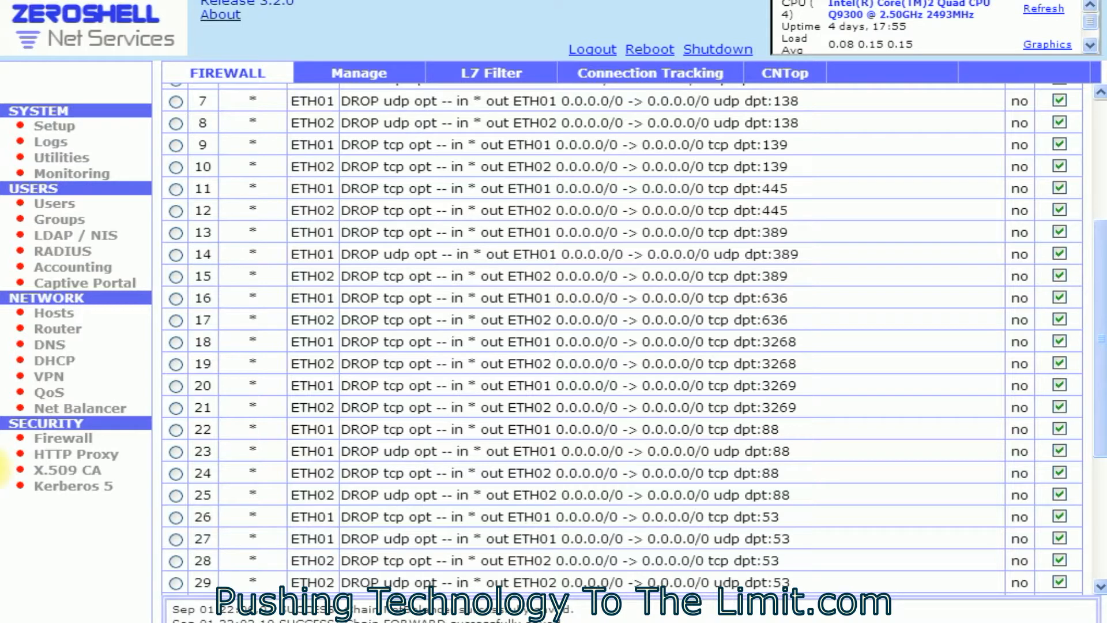
Step: In Net Balancer, set the target gateway of balancing rule 4 to Cable Router (180.22.33.254) and confirm the rule
{"action": "left_click", "coordinate": [142, 405]}
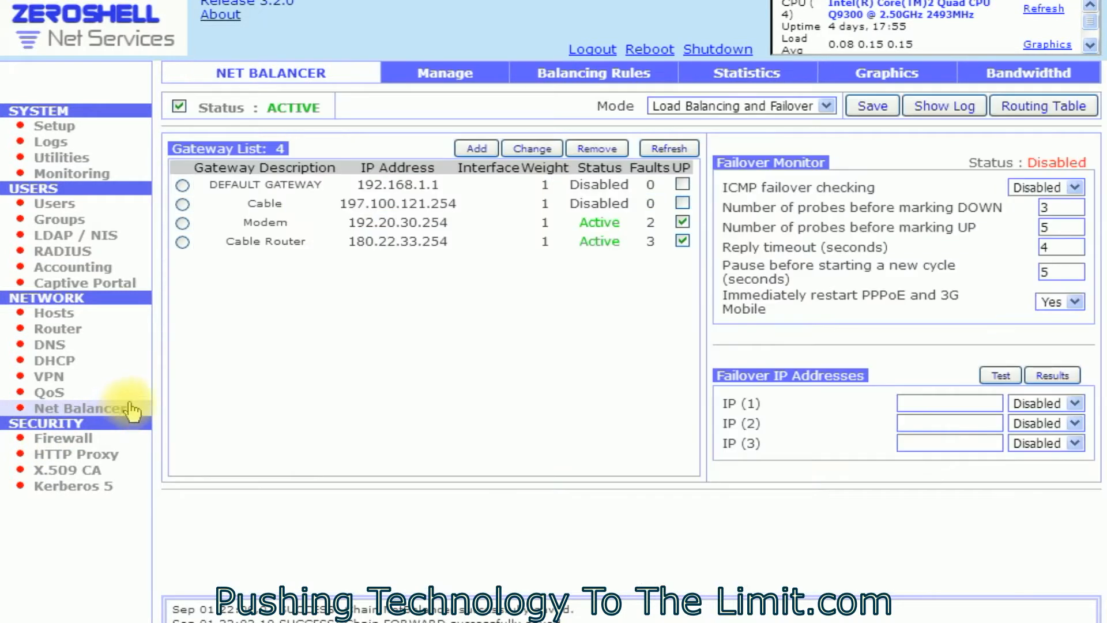
{"action": "left_click", "coordinate": [579, 85]}
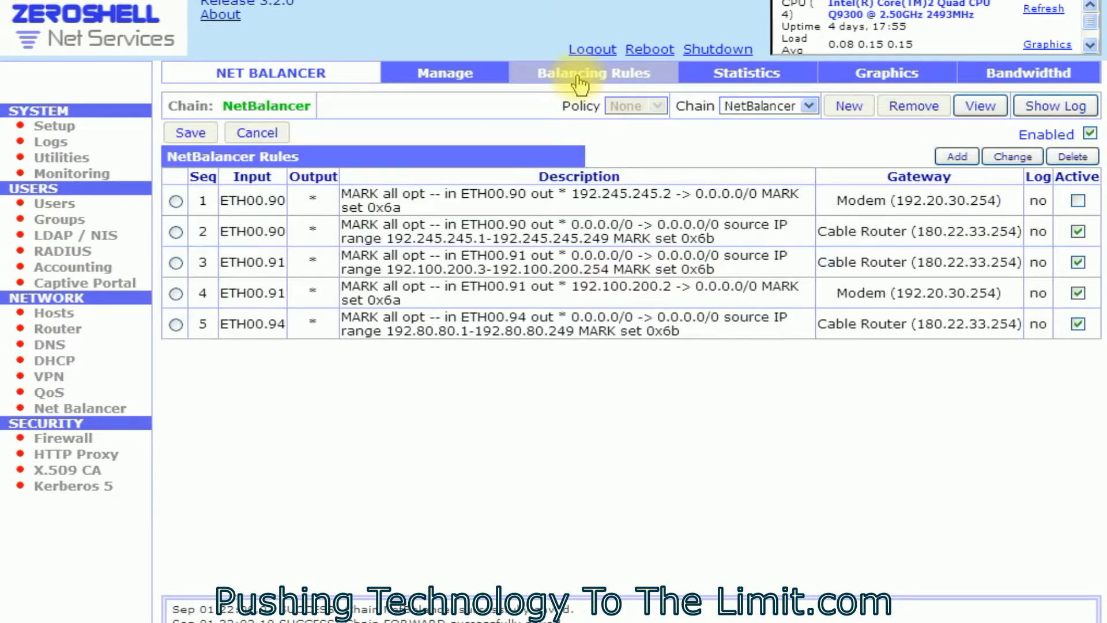
{"action": "left_click", "coordinate": [176, 294]}
{"action": "left_click", "coordinate": [1010, 158]}
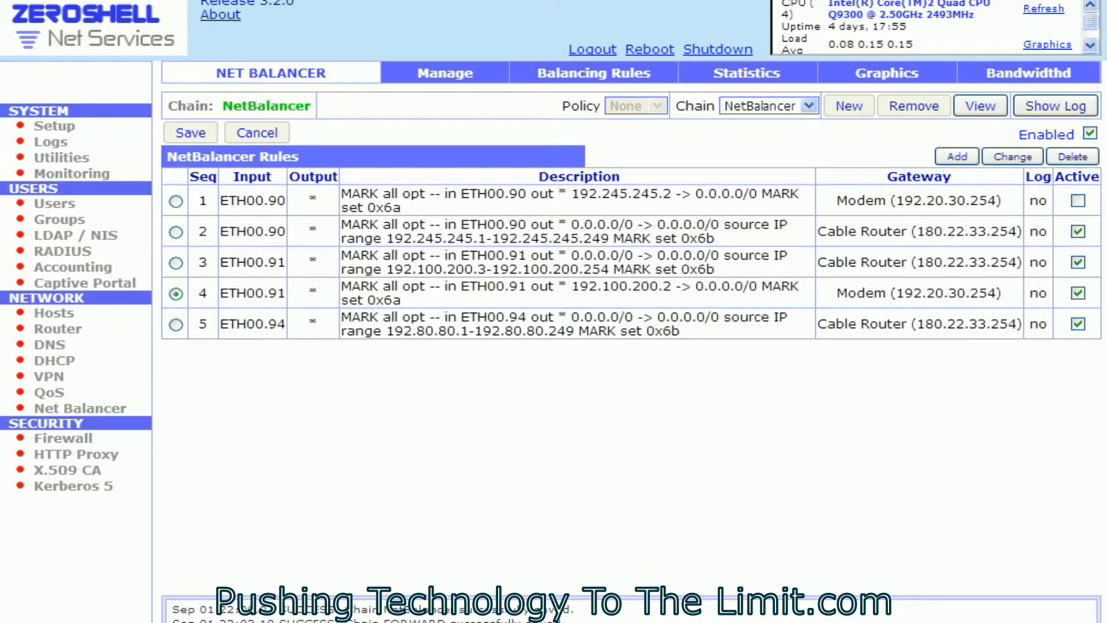
{"action": "left_click_drag", "start_coordinate": [0, 1], "coordinate": [533, 1]}
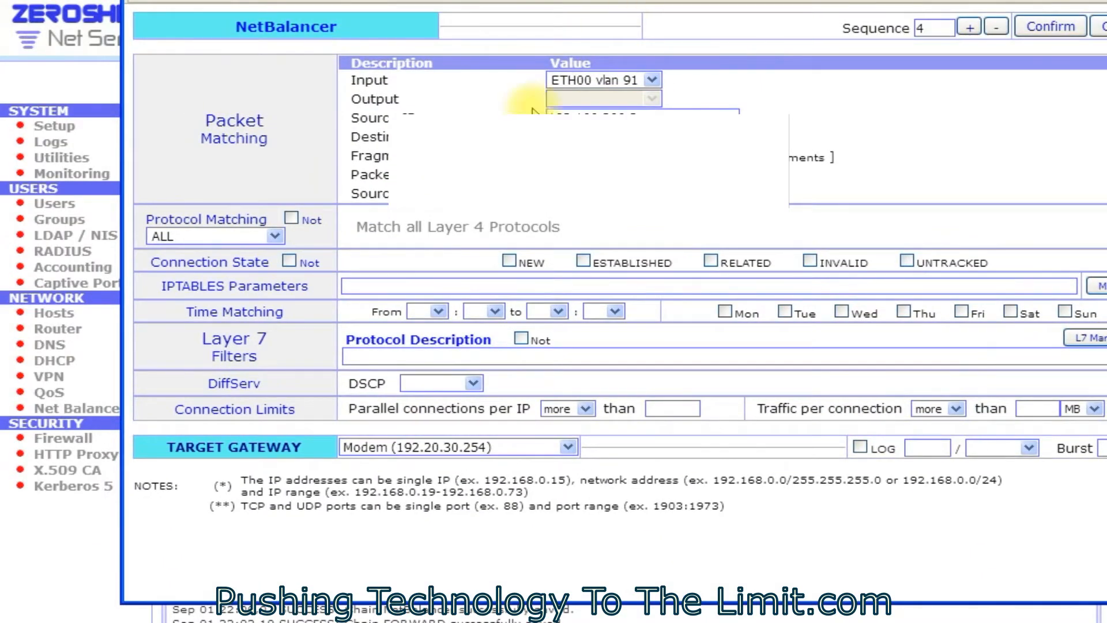
{"action": "left_click", "coordinate": [365, 447]}
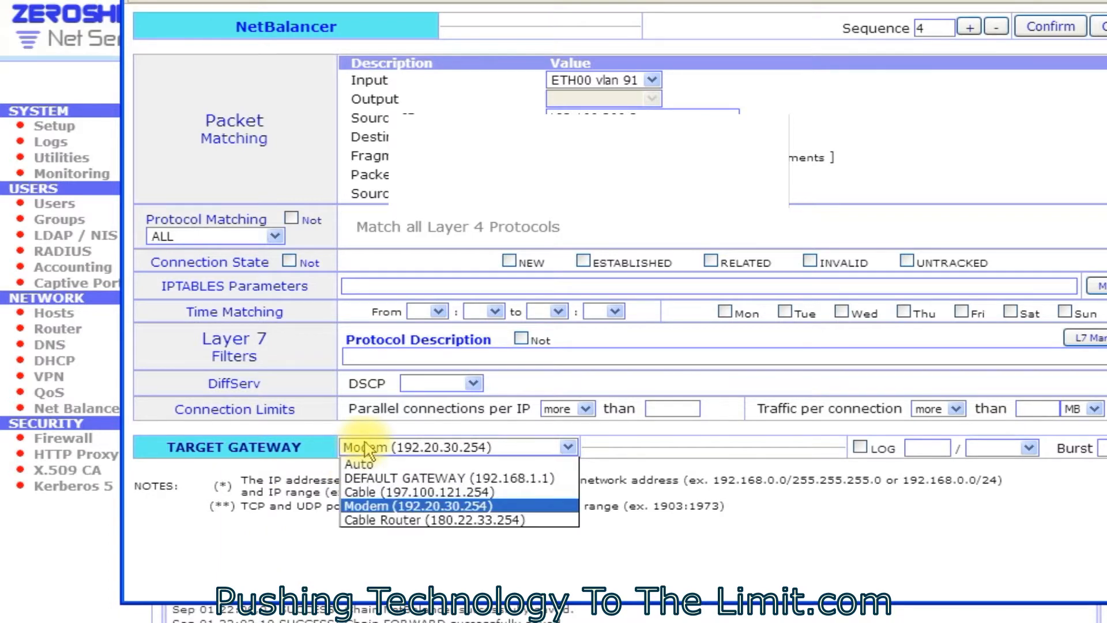
{"action": "left_click", "coordinate": [369, 521]}
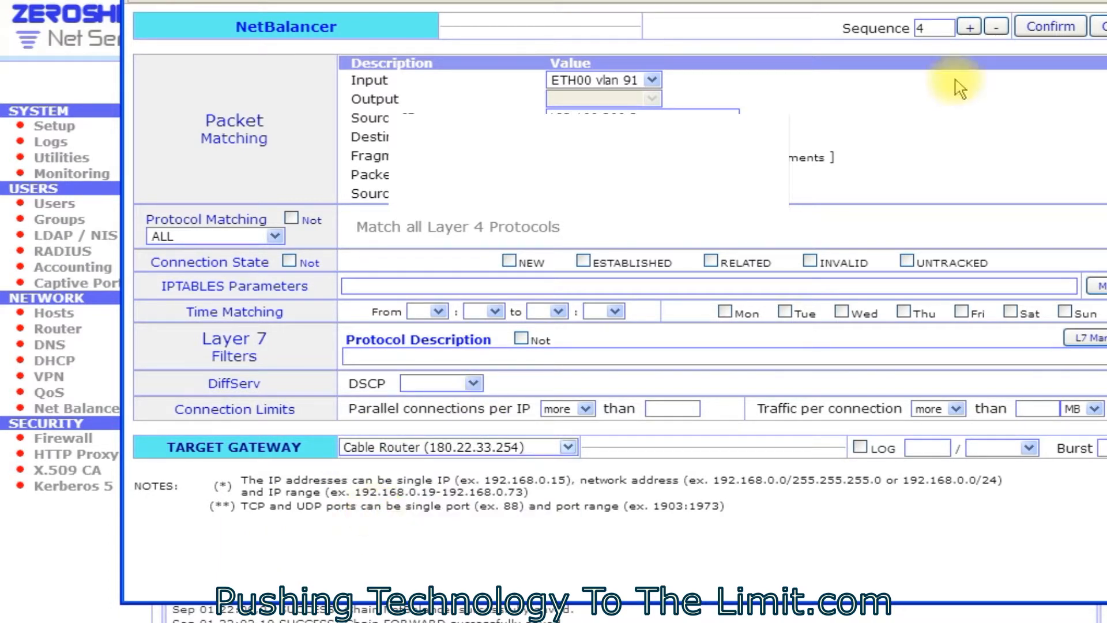
{"action": "left_click", "coordinate": [1051, 26]}
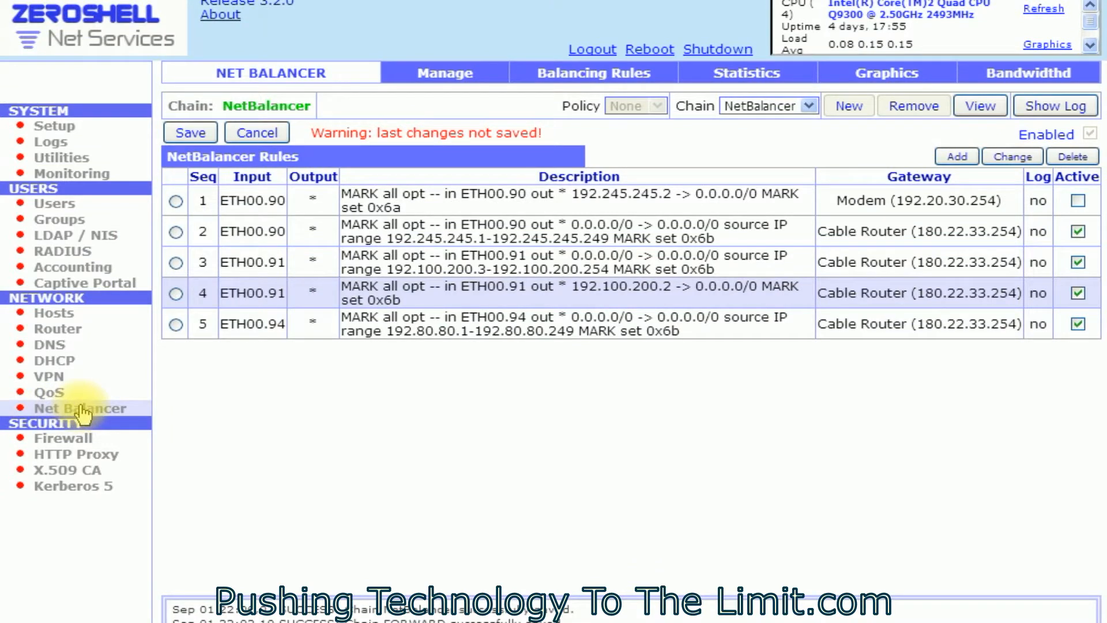
Step: Deactivate FORWARD rule 39 for TCP port 443 in the firewall and save the chain
{"action": "left_click", "coordinate": [55, 441]}
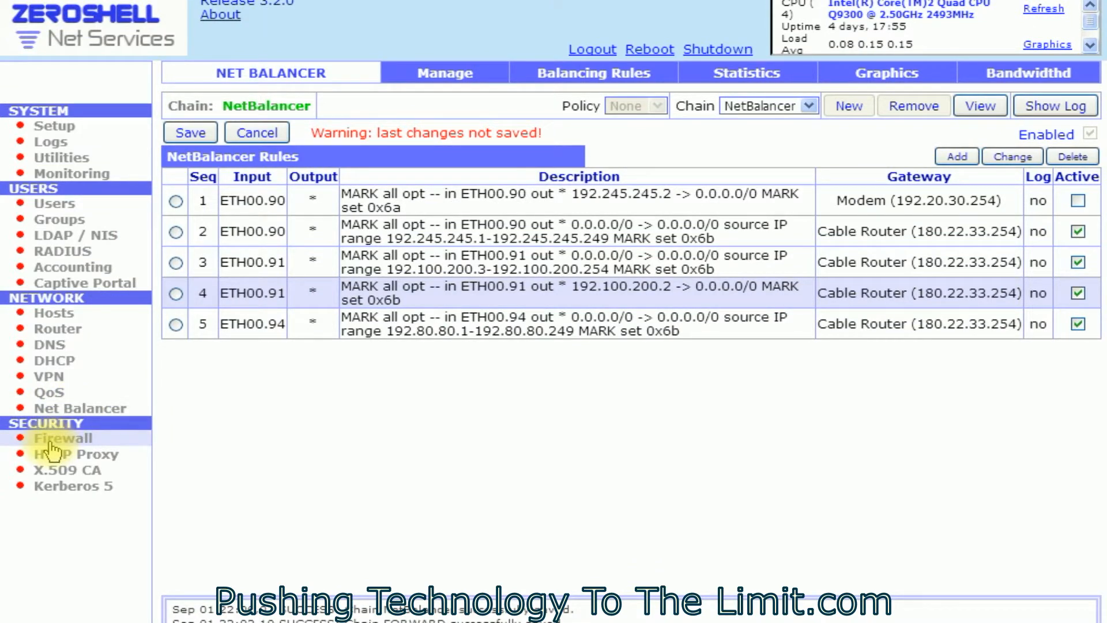
{"action": "scroll", "coordinate": [473, 456], "scroll_direction": "down", "scroll_amount": 8}
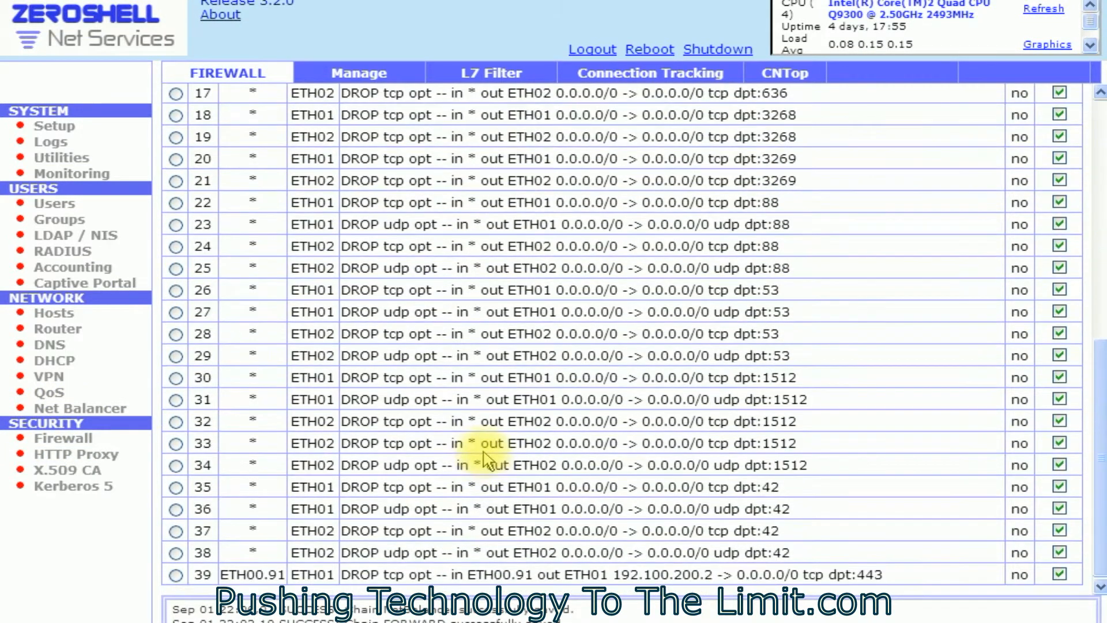
{"action": "left_click", "coordinate": [1060, 572]}
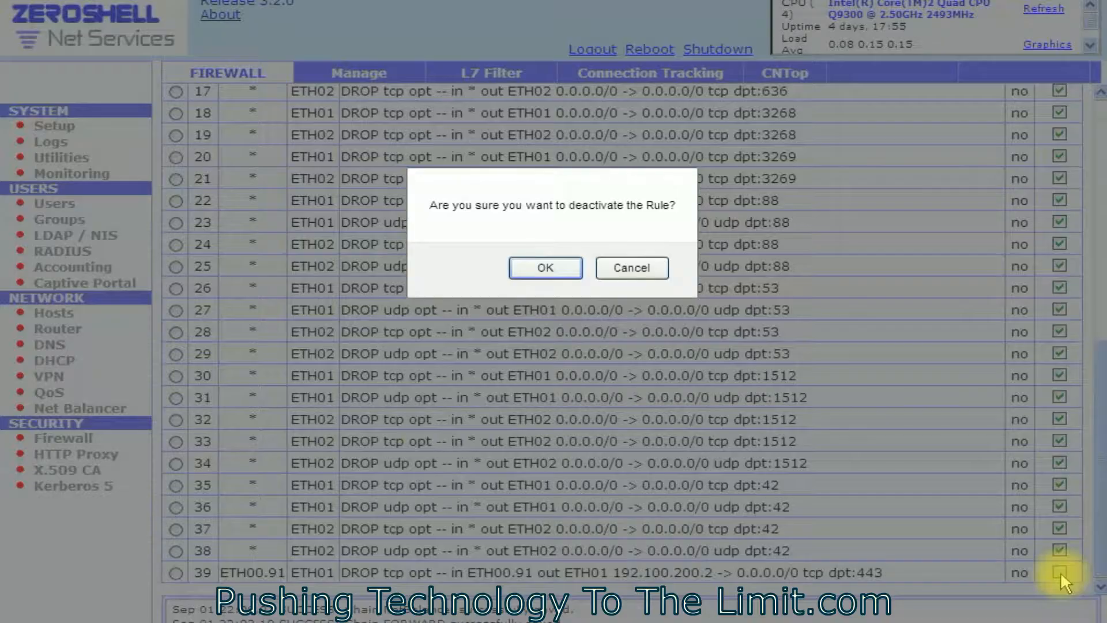
{"action": "left_click", "coordinate": [539, 268]}
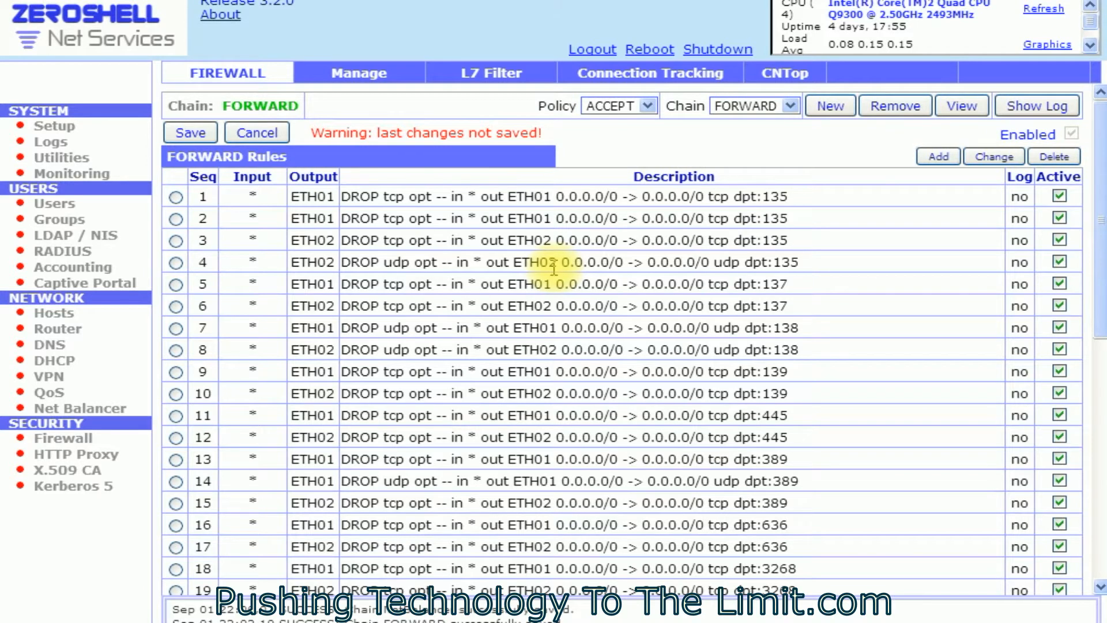
{"action": "left_click", "coordinate": [180, 127]}
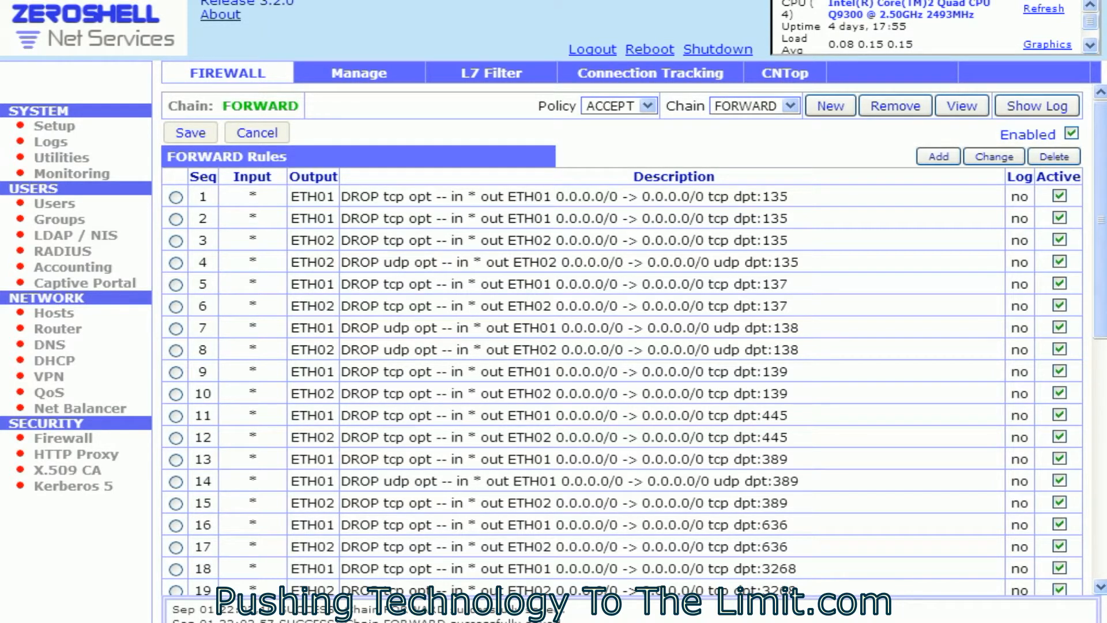
Step: Switch to the AD-Related Ports document to review its list of Active Directory ports
{"action": "key", "text": "alt+Tab"}
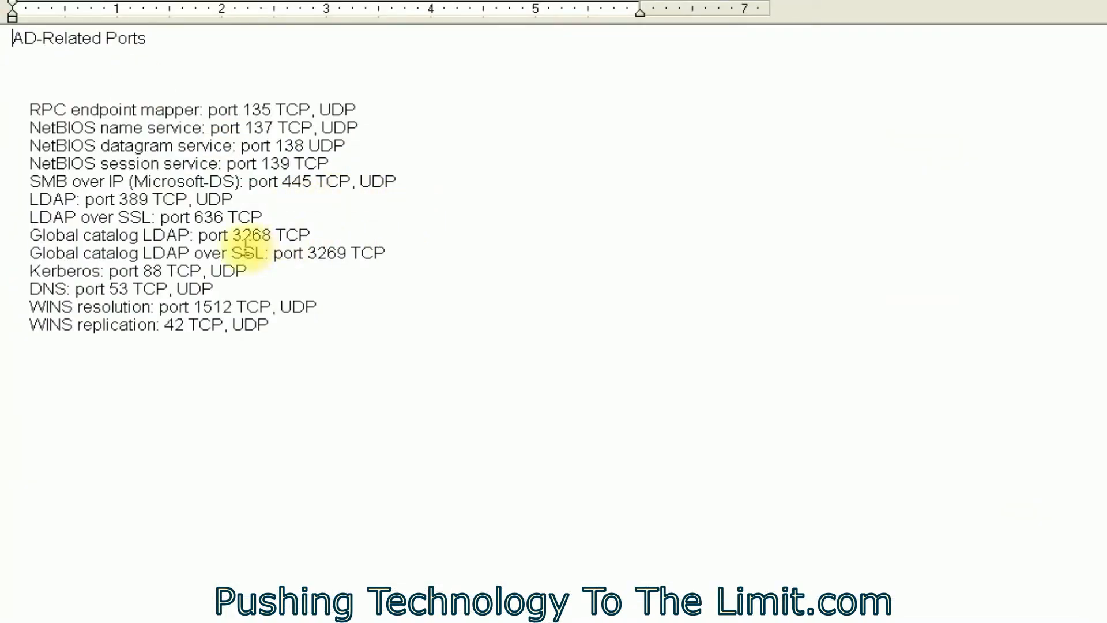